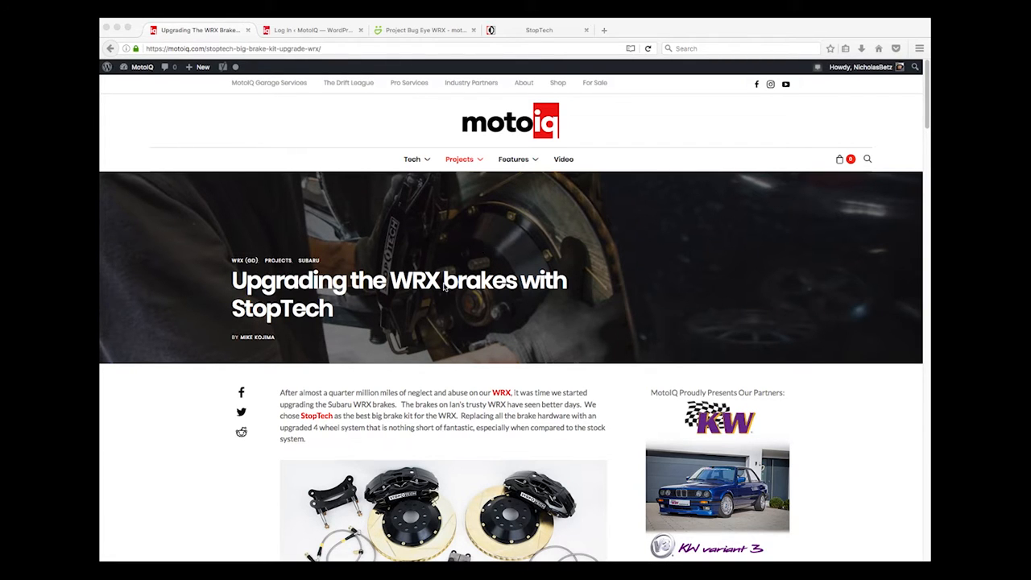
Go to the MotoIQ site's /wp-admin address in the homepage tab
{"action": "scroll", "coordinate": [435, 277], "scroll_direction": "down", "scroll_amount": 5}
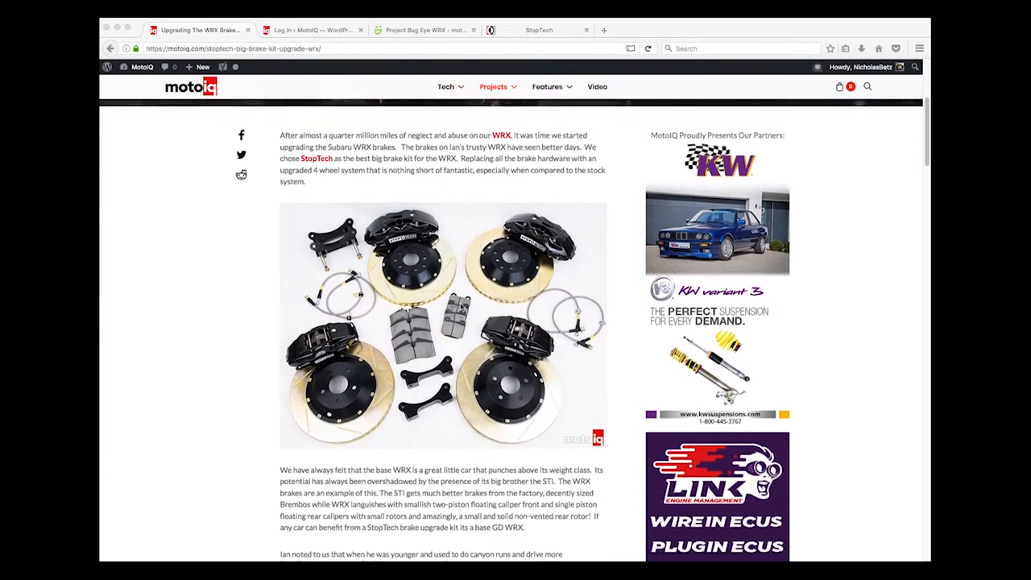
{"action": "scroll", "coordinate": [461, 327], "scroll_direction": "up", "scroll_amount": 8}
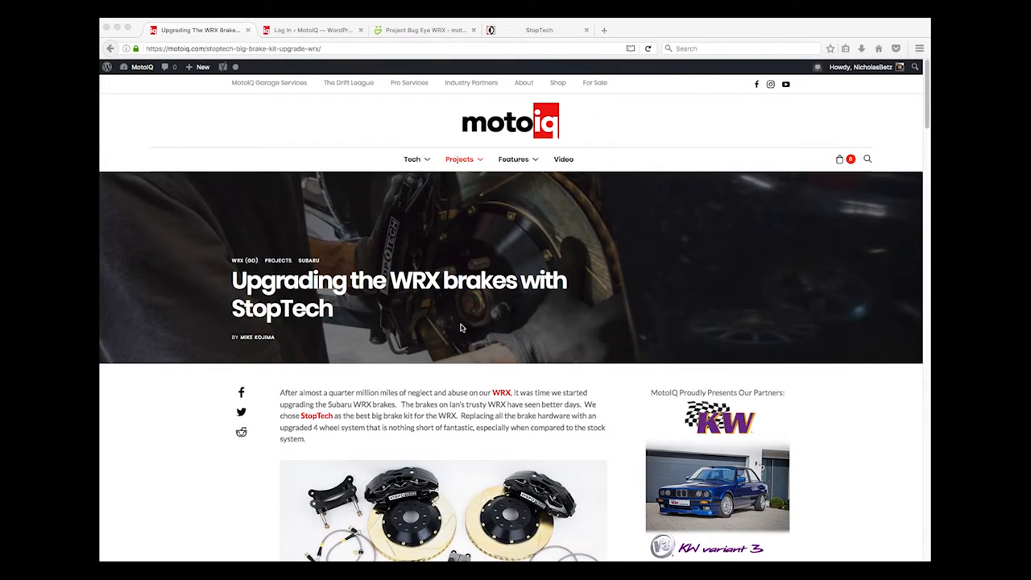
{"action": "left_click", "coordinate": [284, 25]}
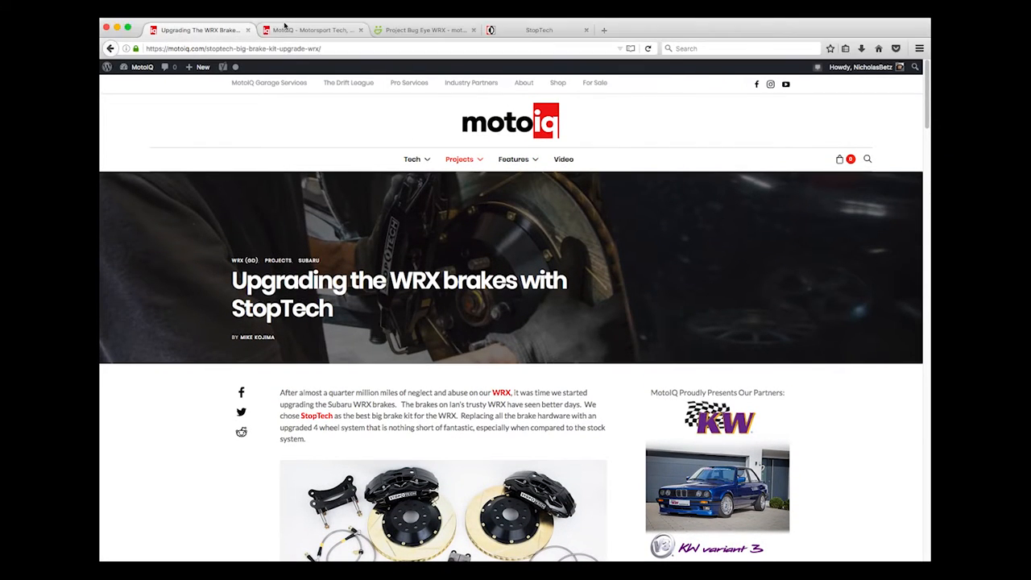
{"action": "left_click", "coordinate": [291, 29]}
{"action": "left_click", "coordinate": [260, 48]}
{"action": "left_click", "coordinate": [260, 48]}
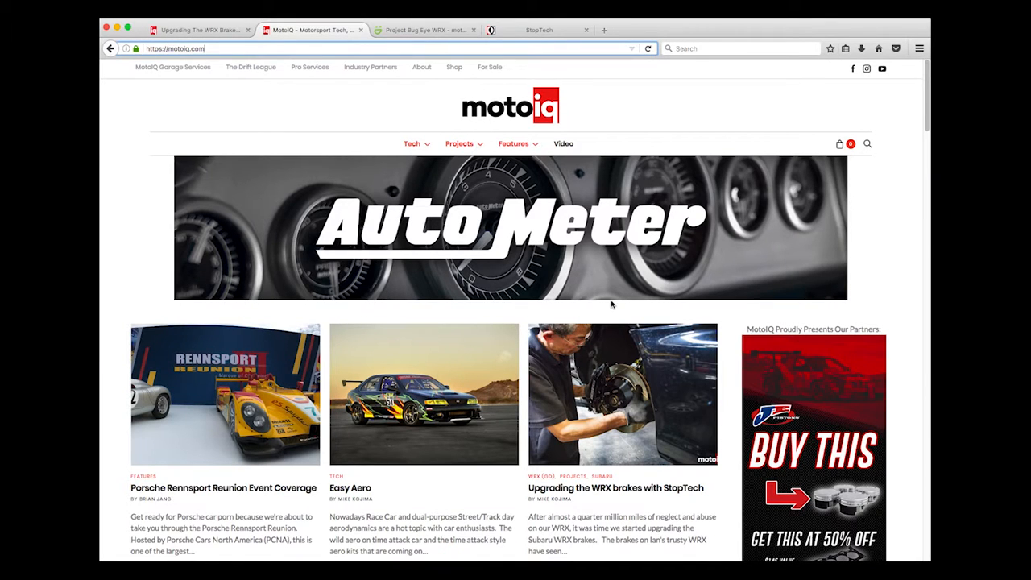
{"action": "type", "text": "/wp-"}
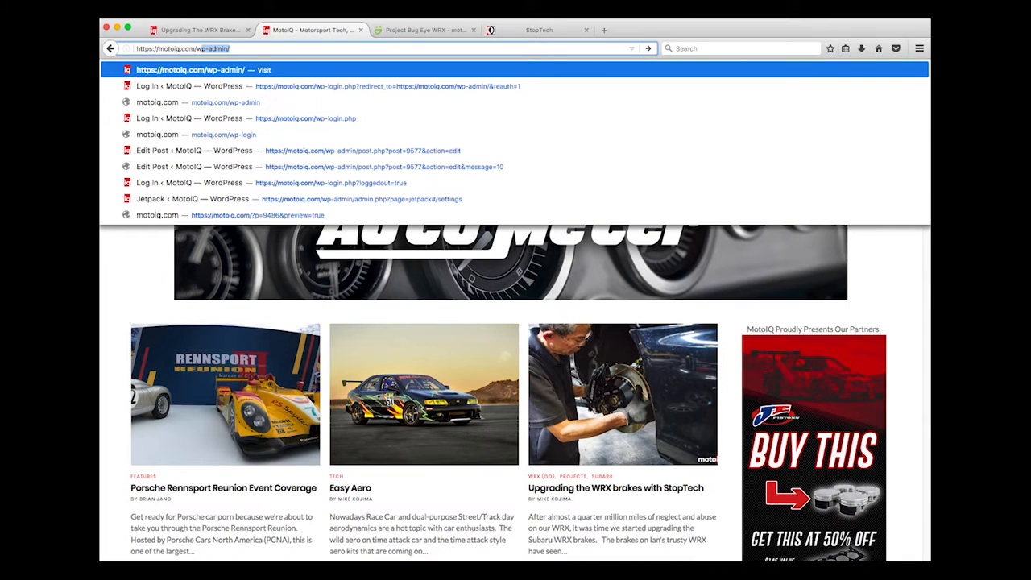
{"action": "type", "text": "admin/"}
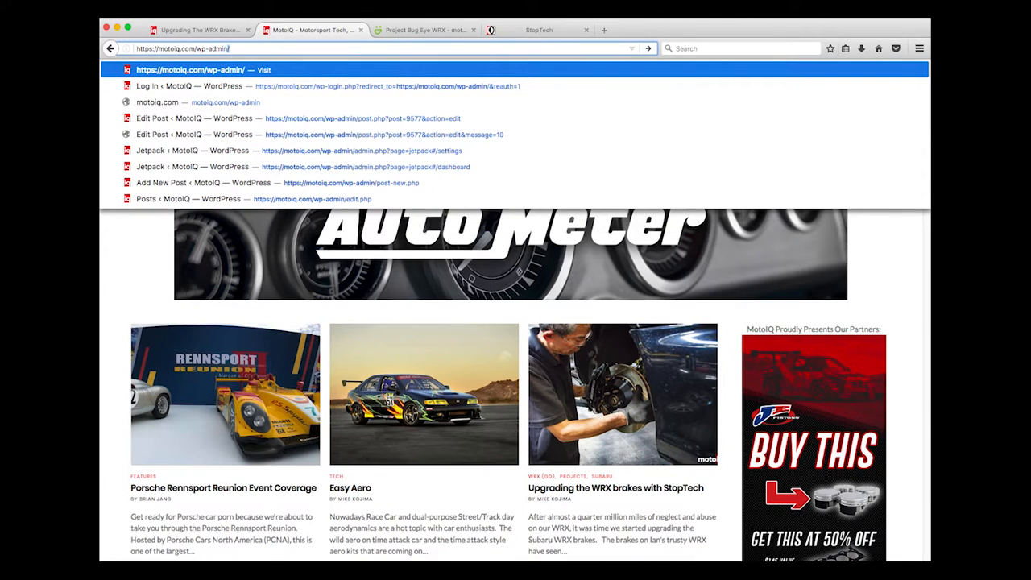
{"action": "key", "text": "Return"}
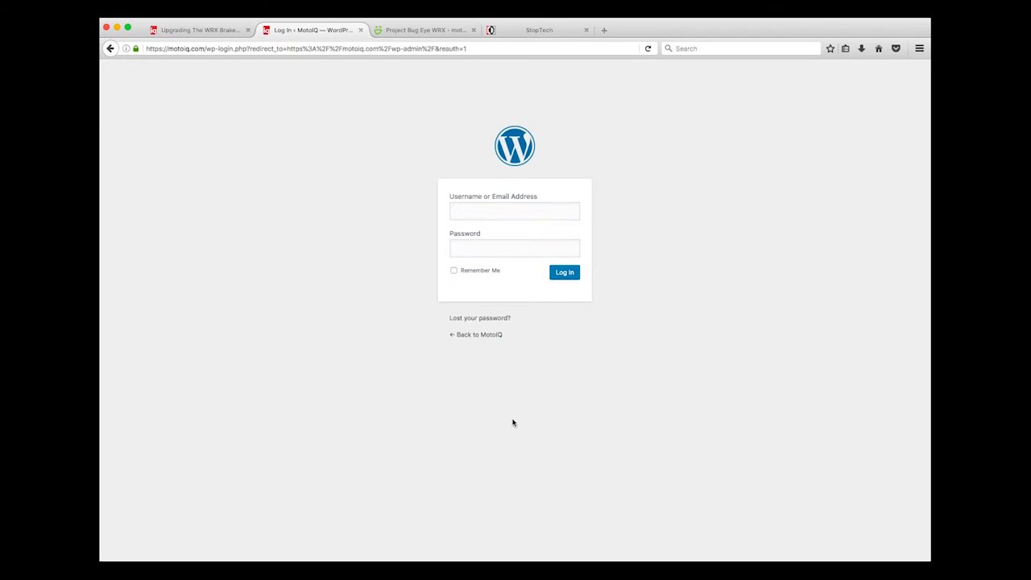
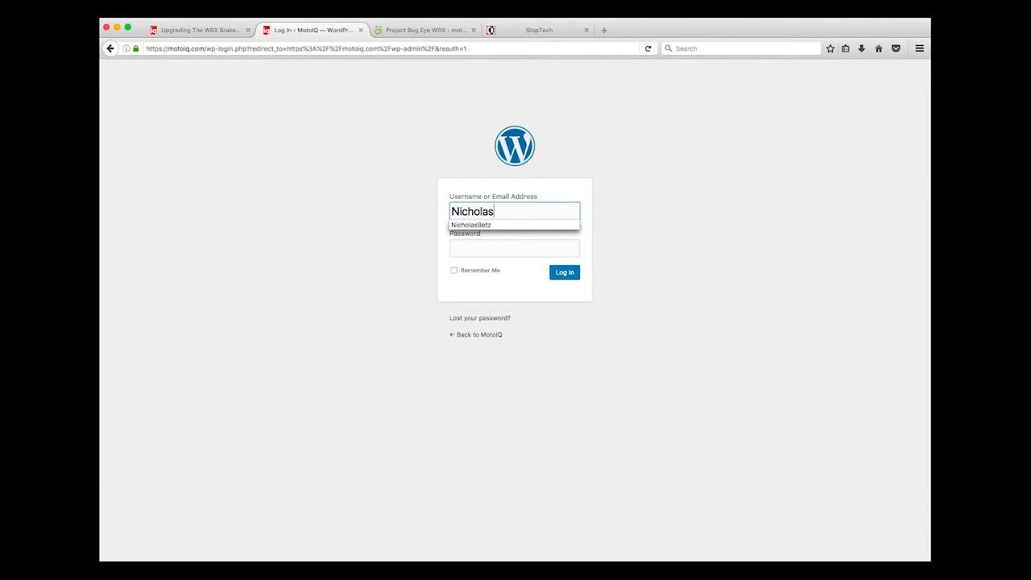
Log in with the admin username and password, declining to save the login
{"action": "key", "text": "Tab"}
{"action": "type", "text": "••••••••"}
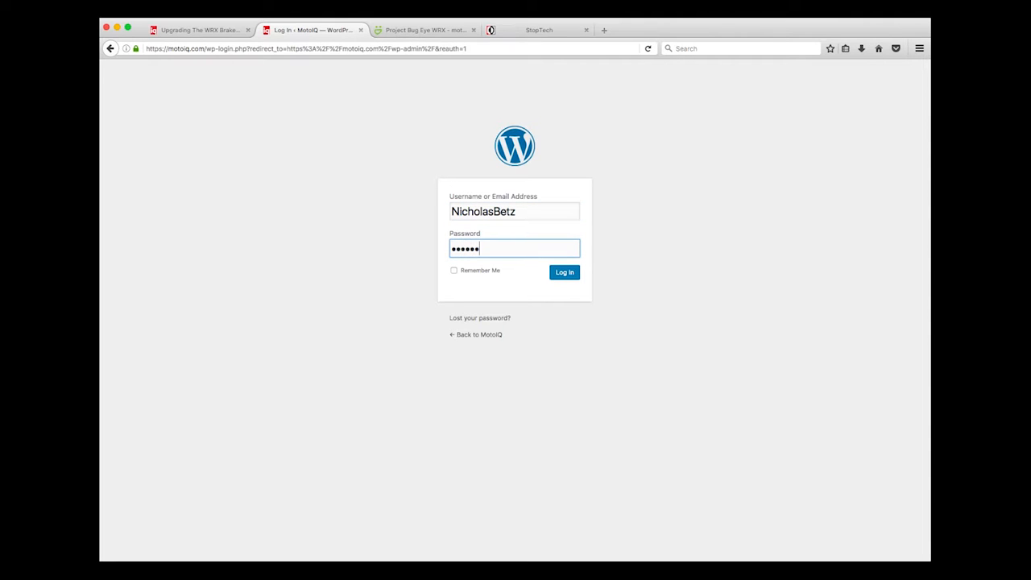
{"action": "type", "text": "••••"}
{"action": "key", "text": "Return"}
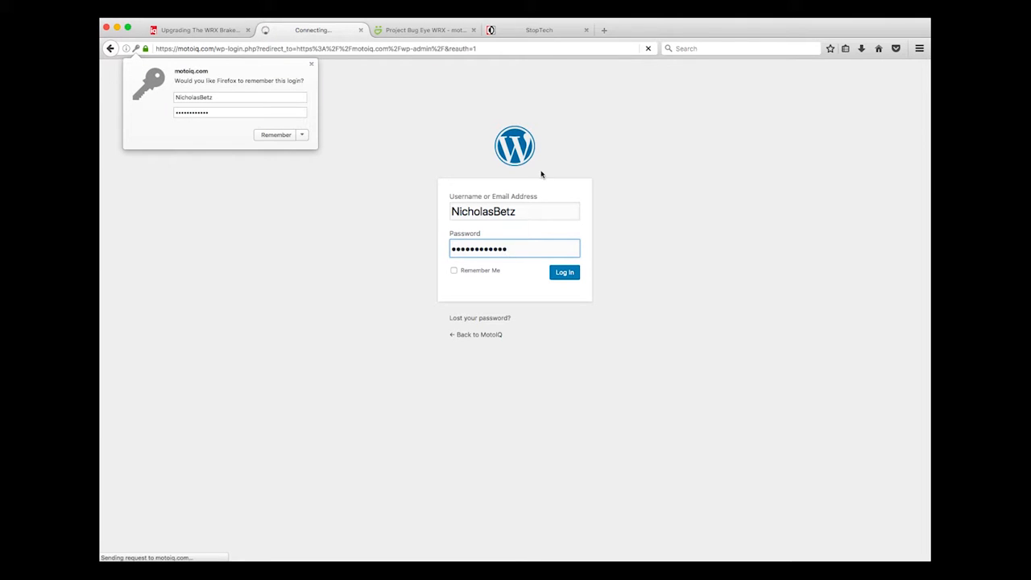
{"action": "left_click", "coordinate": [311, 65]}
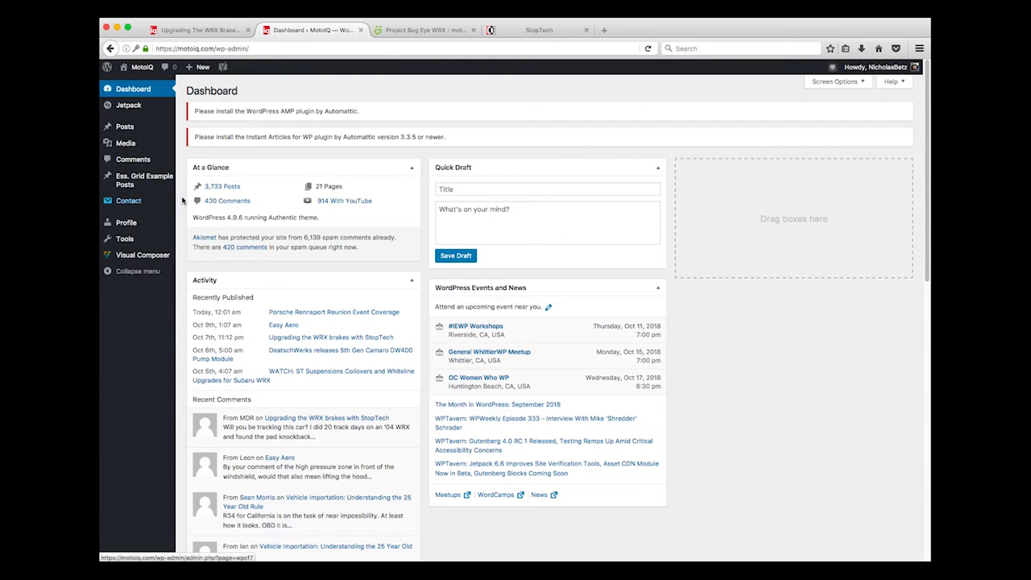
Create a new post from the + New menu
{"action": "mouse_move", "coordinate": [204, 68]}
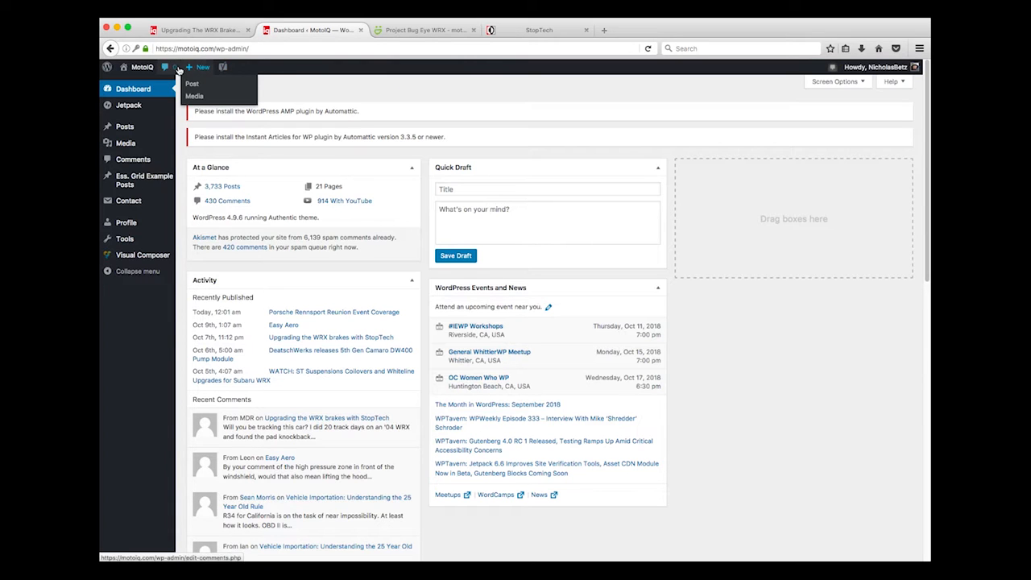
{"action": "left_click", "coordinate": [185, 85]}
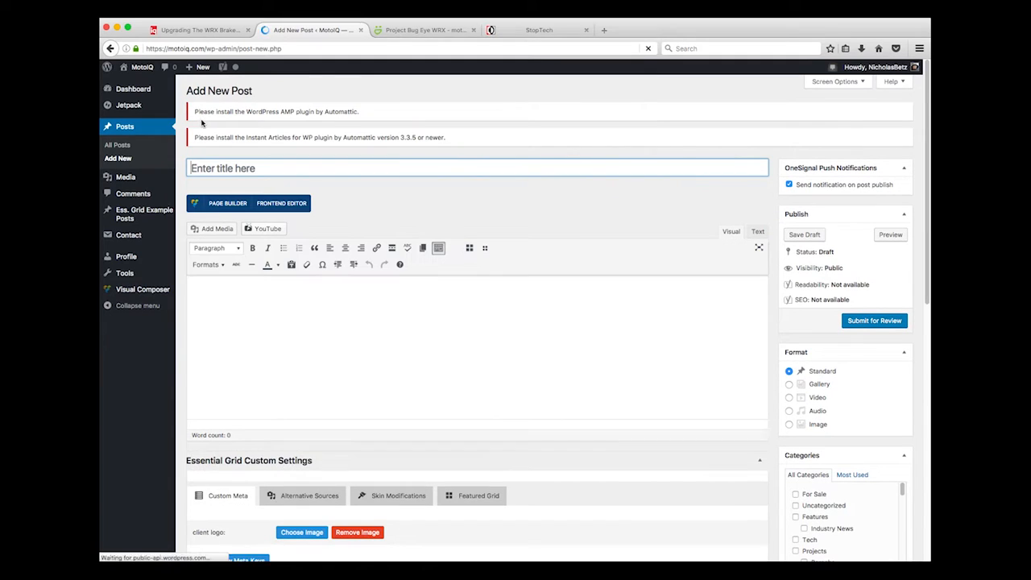
{"action": "left_click", "coordinate": [224, 166]}
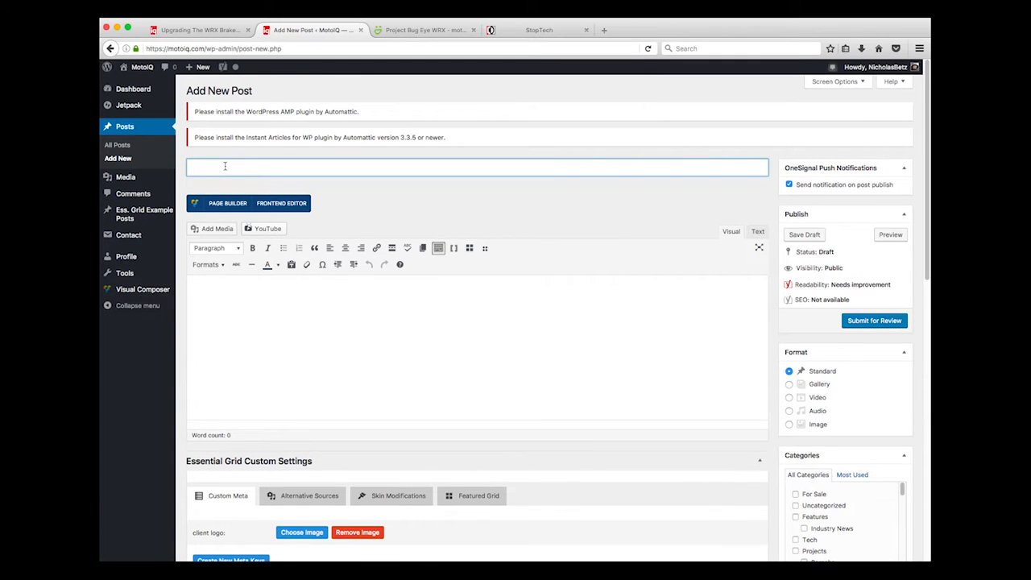
Paste the published article's headline 'Upgrading the WRX brakes with StopTech' as the post title
{"action": "left_click", "coordinate": [201, 30]}
{"action": "left_click_drag", "start_coordinate": [334, 310], "coordinate": [241, 280]}
{"action": "key", "text": "super+c"}
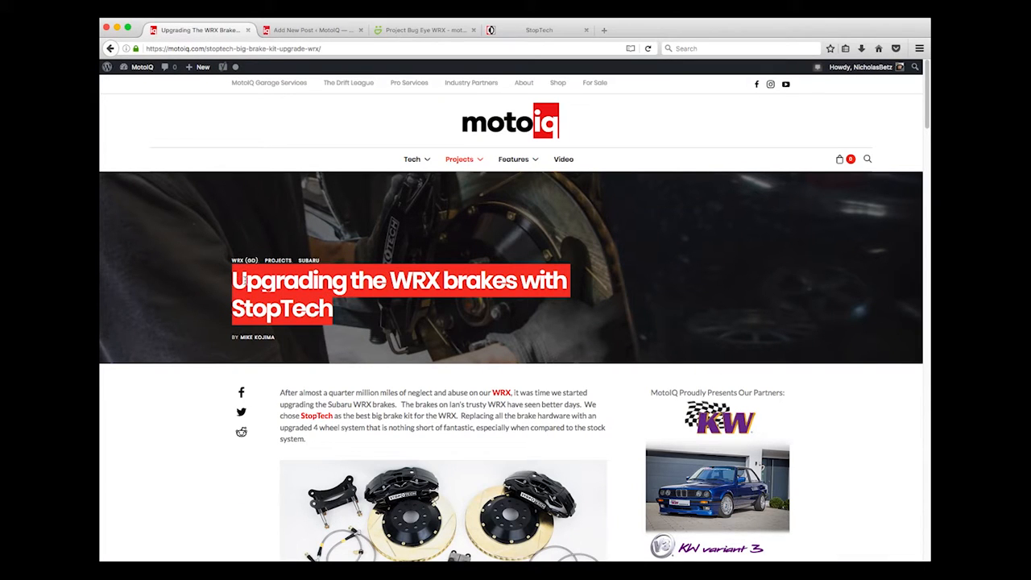
{"action": "left_click", "coordinate": [295, 27]}
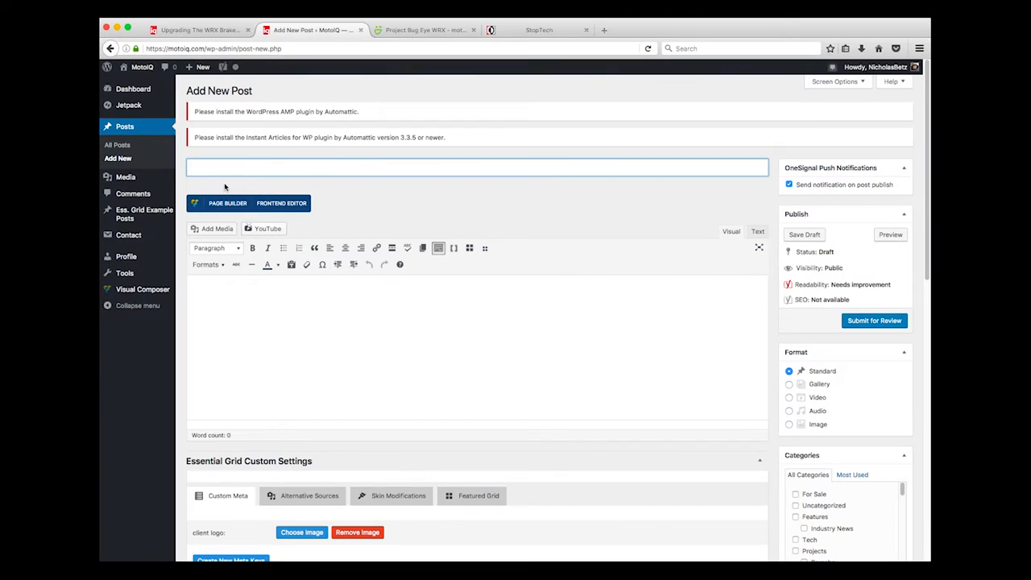
{"action": "key", "text": "super+v"}
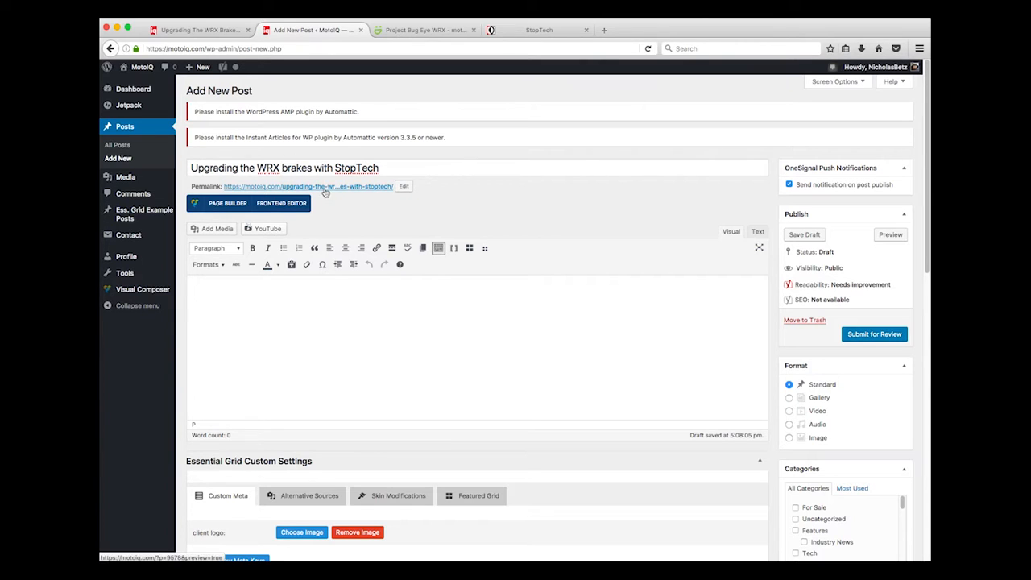
Replace the permalink slug with stoptech-big-brake-kit-upgrade-wrx copied from the article's URL
{"action": "left_click", "coordinate": [403, 189]}
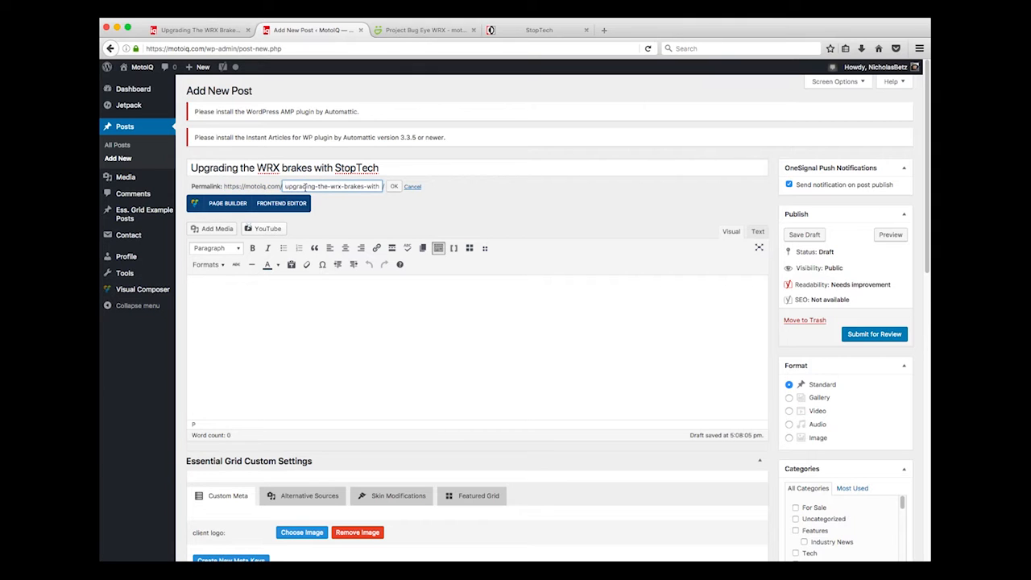
{"action": "left_click", "coordinate": [173, 32]}
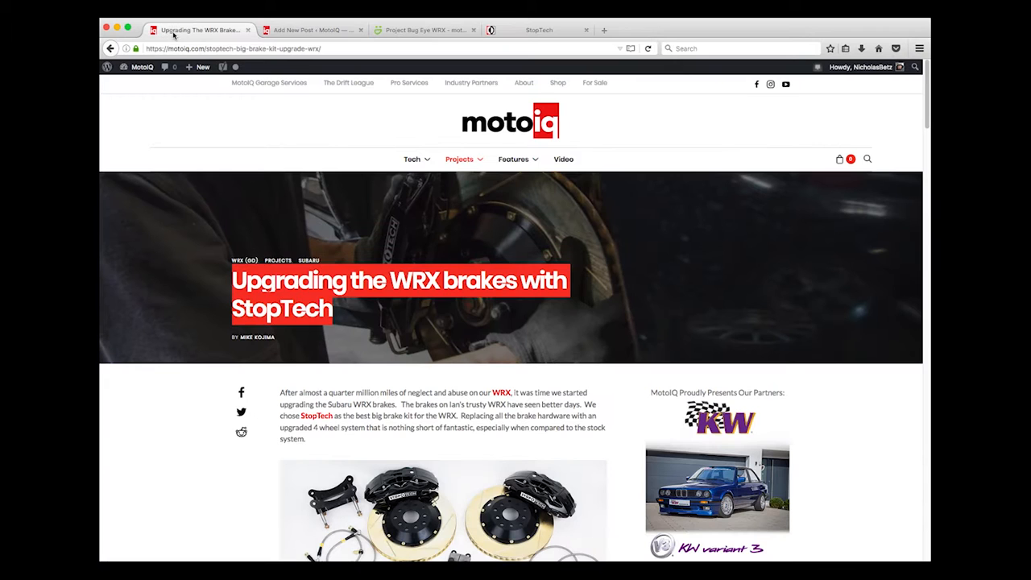
{"action": "left_click_drag", "start_coordinate": [207, 48], "coordinate": [320, 47]}
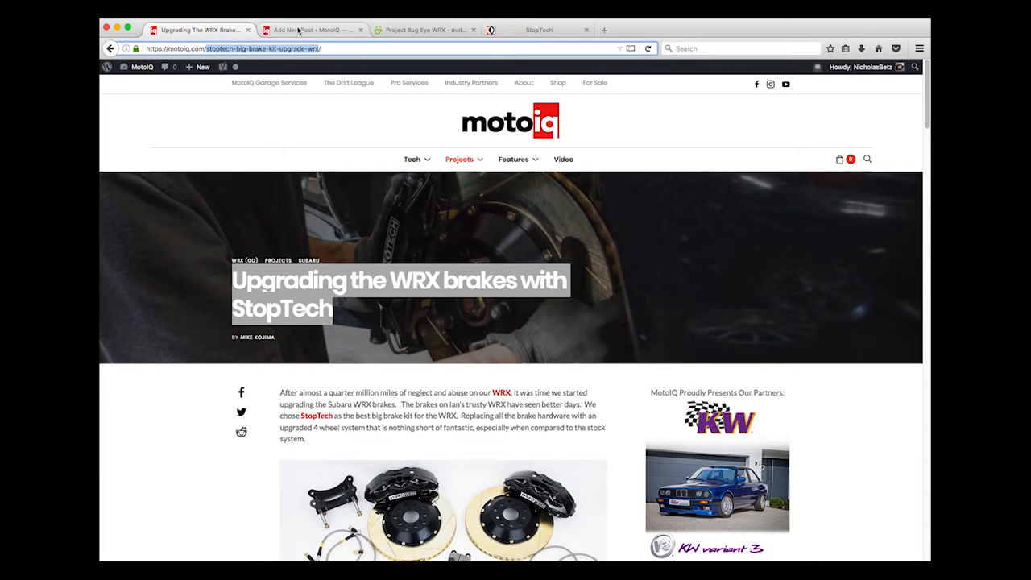
{"action": "left_click", "coordinate": [299, 30]}
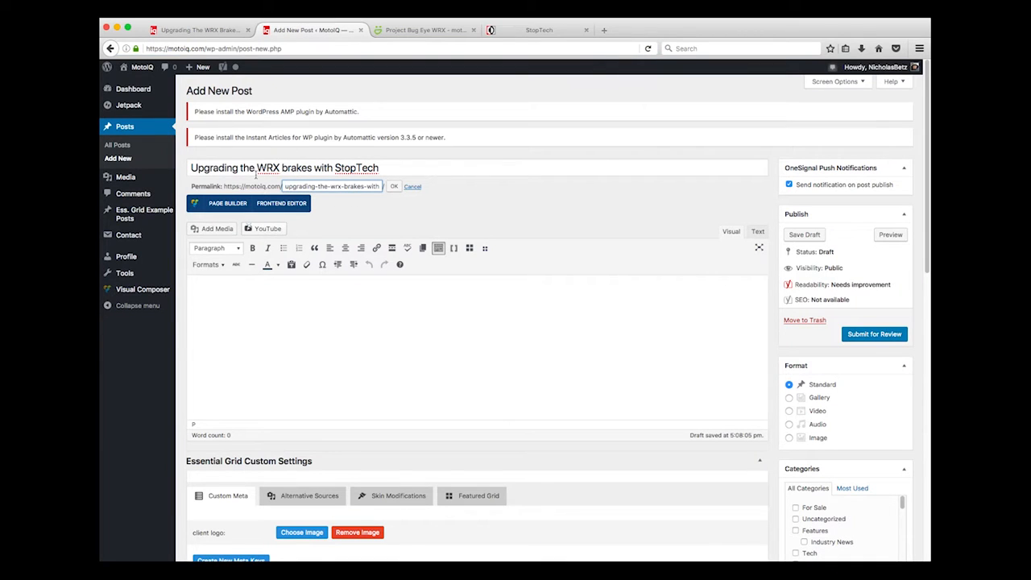
{"action": "triple_click", "coordinate": [319, 187]}
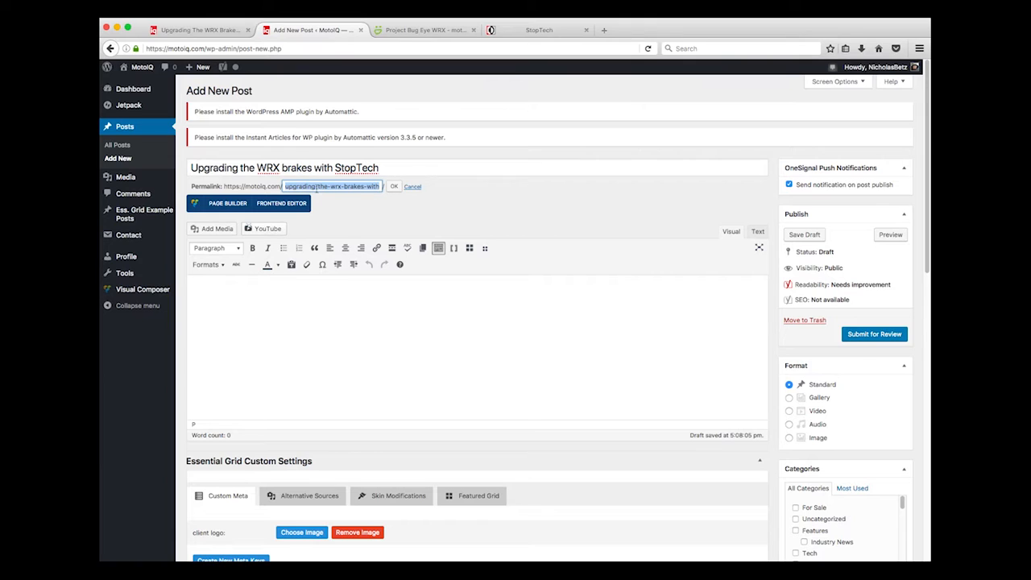
{"action": "key", "text": "ctrl+v"}
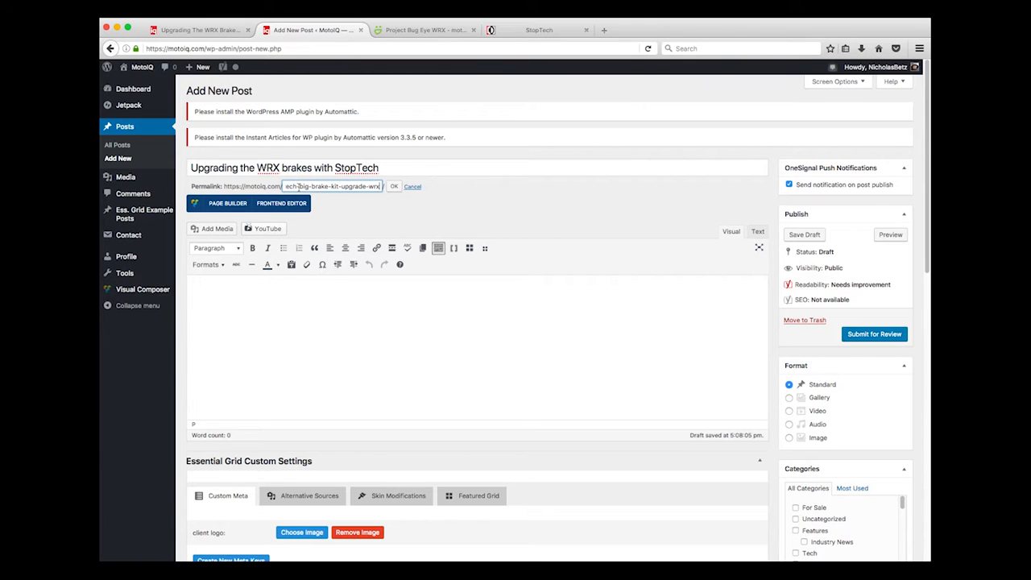
{"action": "left_click_drag", "start_coordinate": [293, 186], "coordinate": [269, 190]}
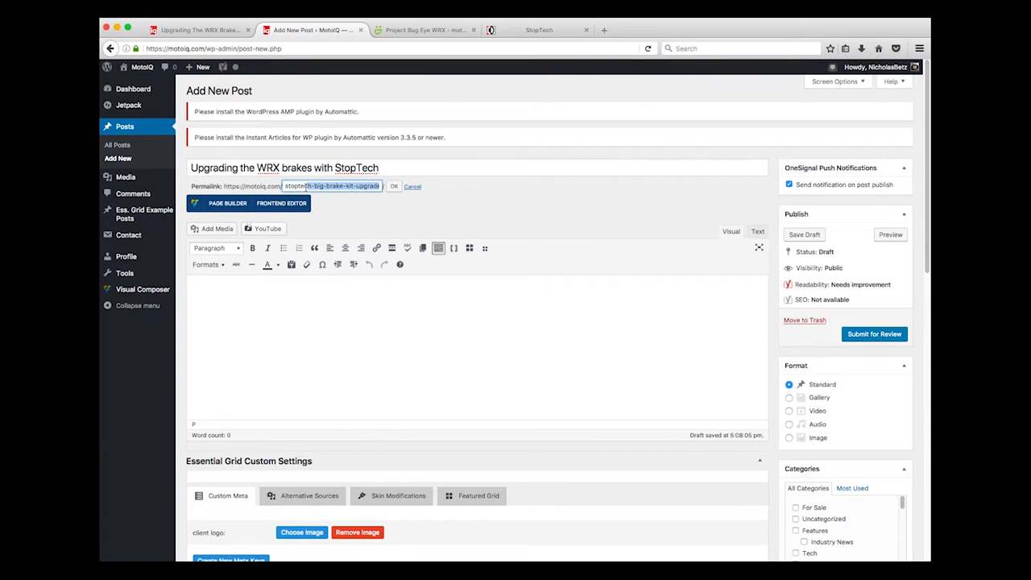
{"action": "left_click", "coordinate": [324, 187]}
{"action": "left_click_drag", "start_coordinate": [338, 185], "coordinate": [414, 181]}
{"action": "left_click", "coordinate": [362, 187]}
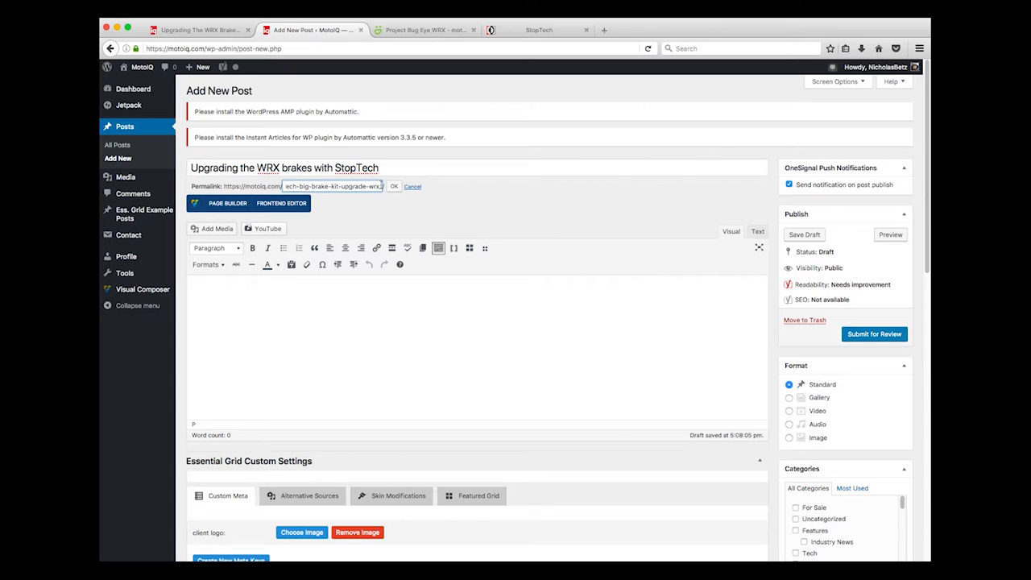
{"action": "left_click", "coordinate": [394, 187]}
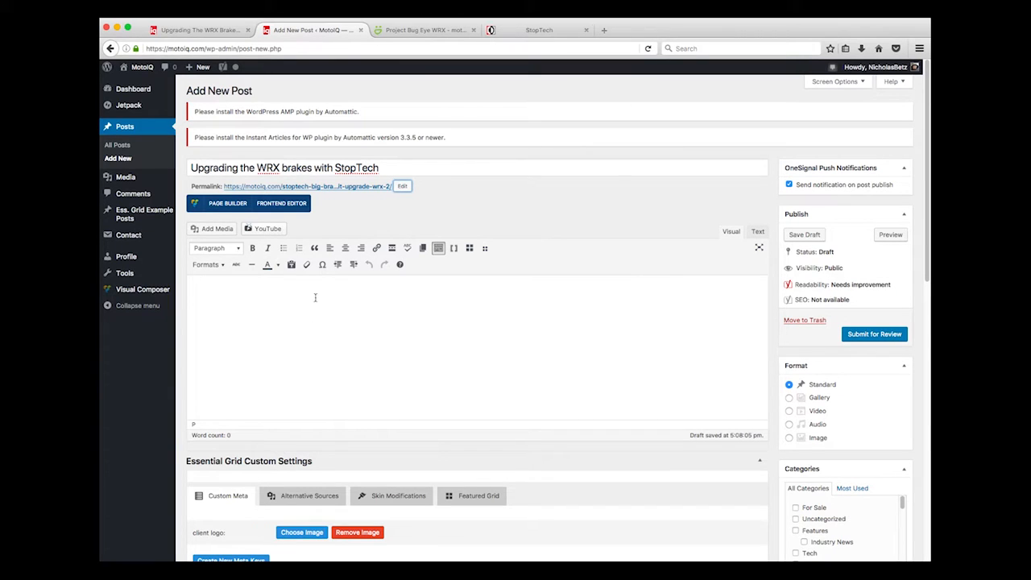
Copy all of the drafted WRX brake article text and paste it into the empty post body
{"action": "scroll", "coordinate": [439, 338], "scroll_direction": "down", "scroll_amount": 1}
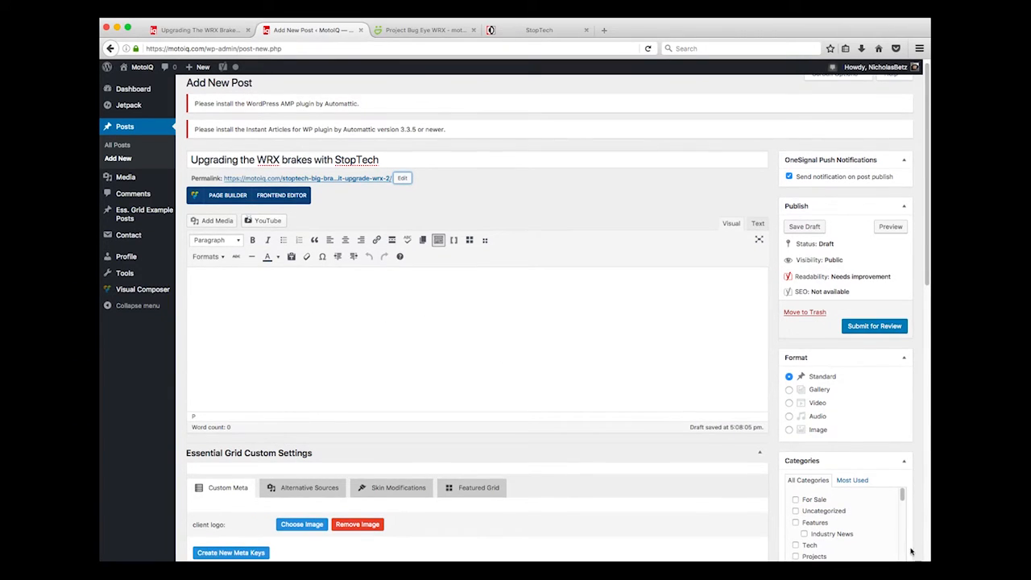
{"action": "left_click_drag", "start_coordinate": [927, 331], "coordinate": [670, 206]}
{"action": "left_click", "coordinate": [680, 290]}
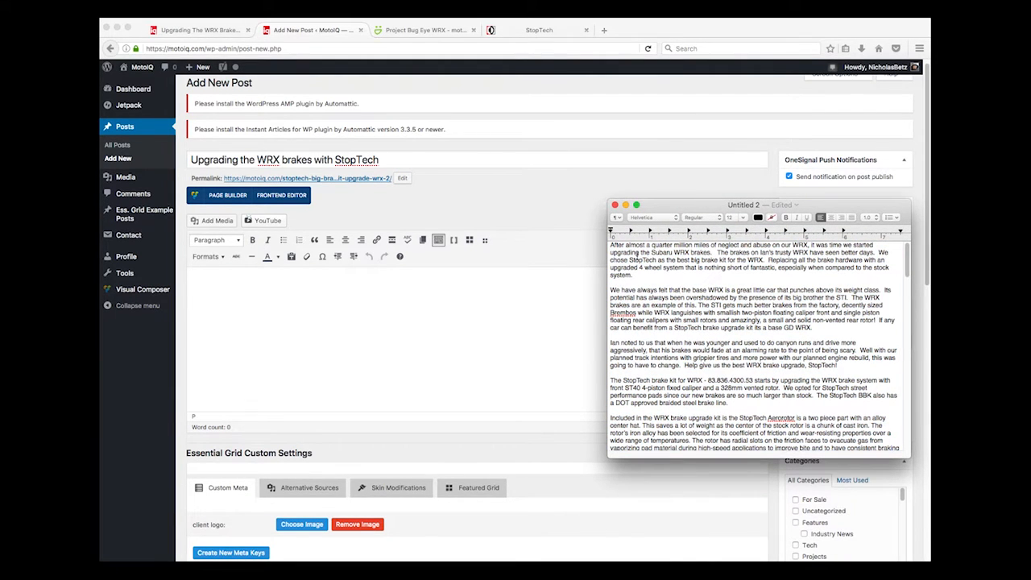
{"action": "left_click_drag", "start_coordinate": [610, 244], "coordinate": [760, 333]}
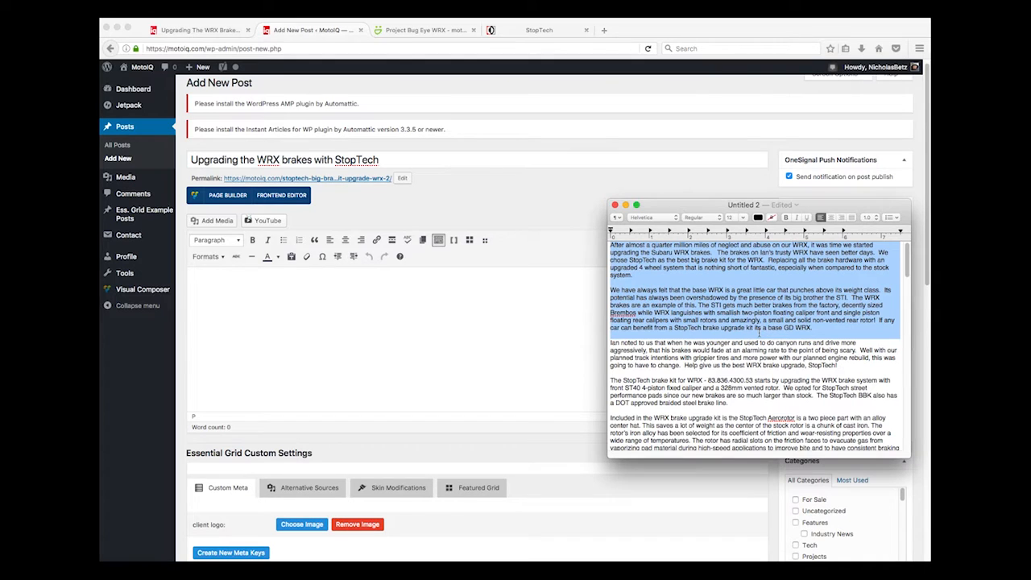
{"action": "key", "text": "super+a"}
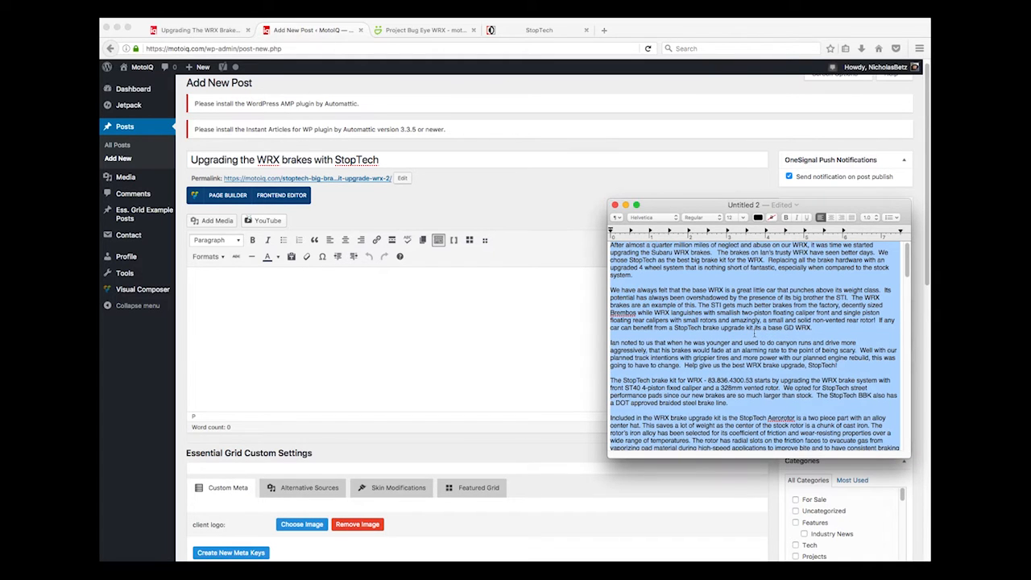
{"action": "left_click", "coordinate": [517, 327]}
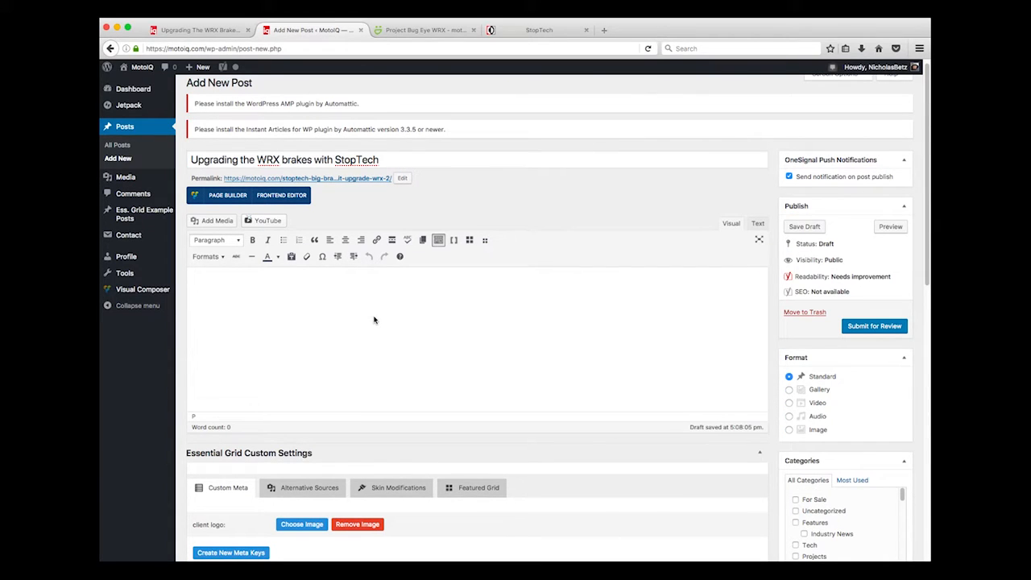
{"action": "key", "text": "super+v"}
{"action": "scroll", "coordinate": [319, 356], "scroll_direction": "up", "scroll_amount": 20}
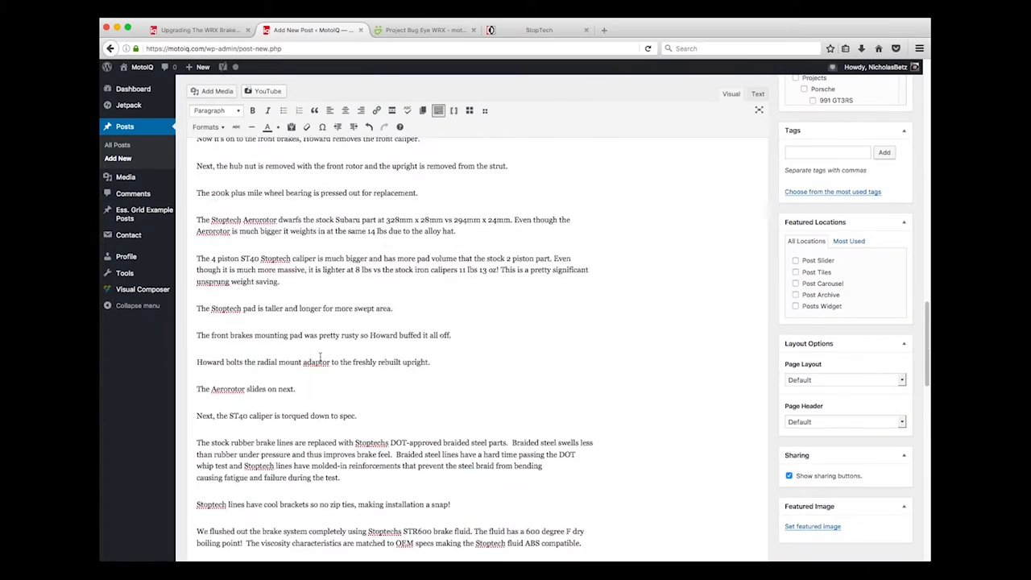
{"action": "scroll", "coordinate": [331, 348], "scroll_direction": "up", "scroll_amount": 1}
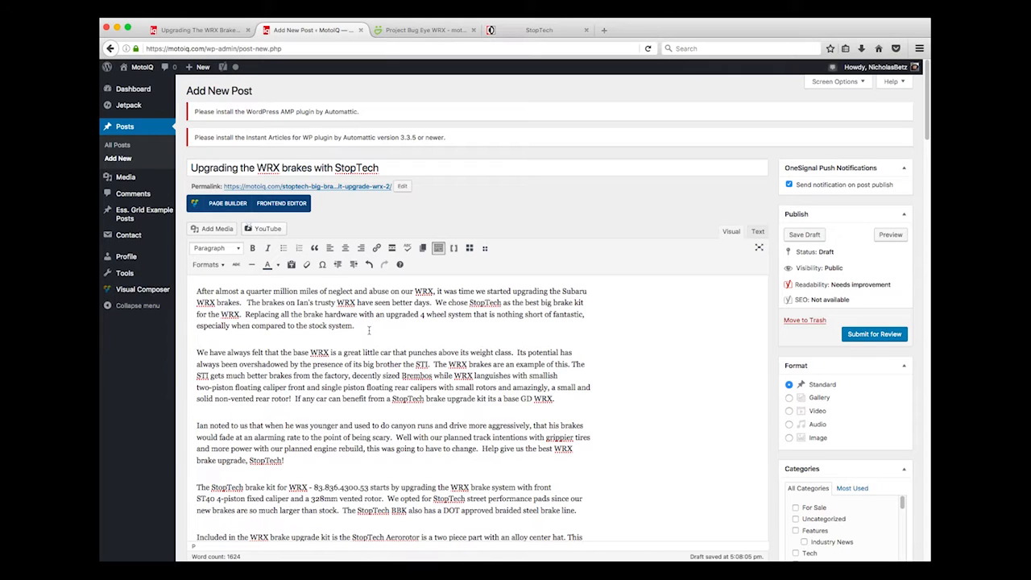
Insert a blank paragraph after the opening paragraph ending 'the stock system.'
{"action": "left_click", "coordinate": [369, 324]}
{"action": "key", "text": "Return"}
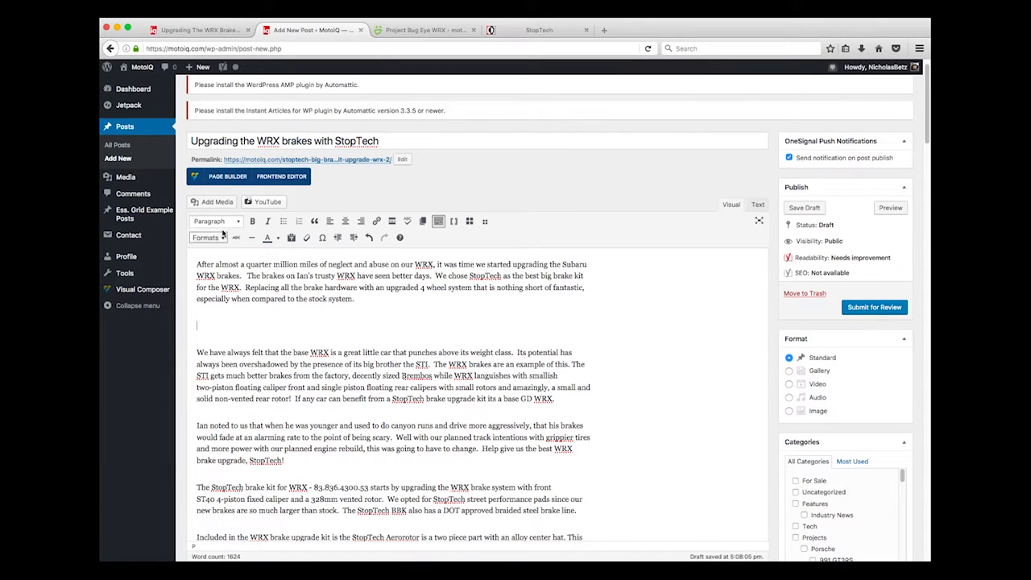
{"action": "left_click", "coordinate": [216, 203]}
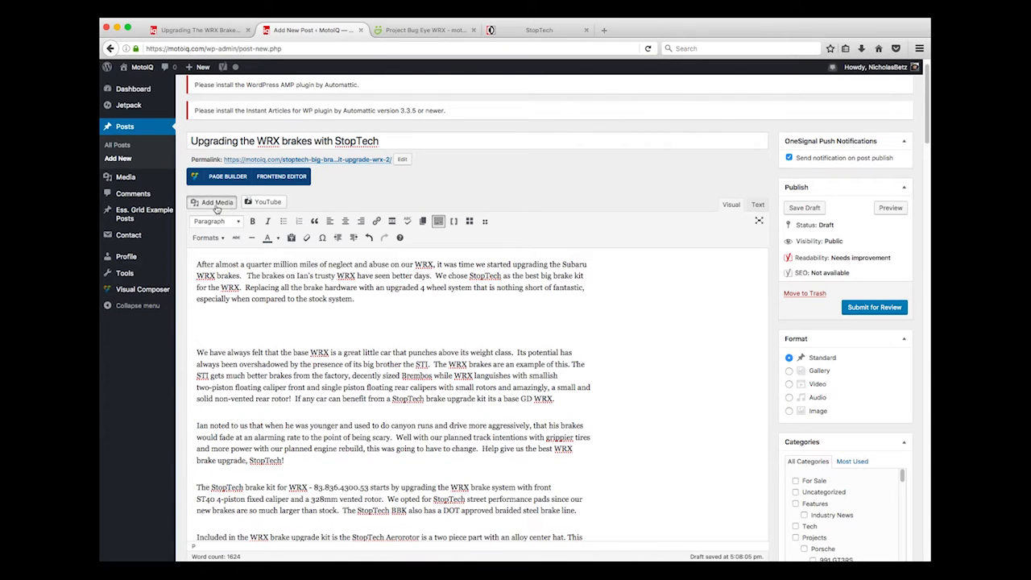
{"action": "key", "text": "Escape"}
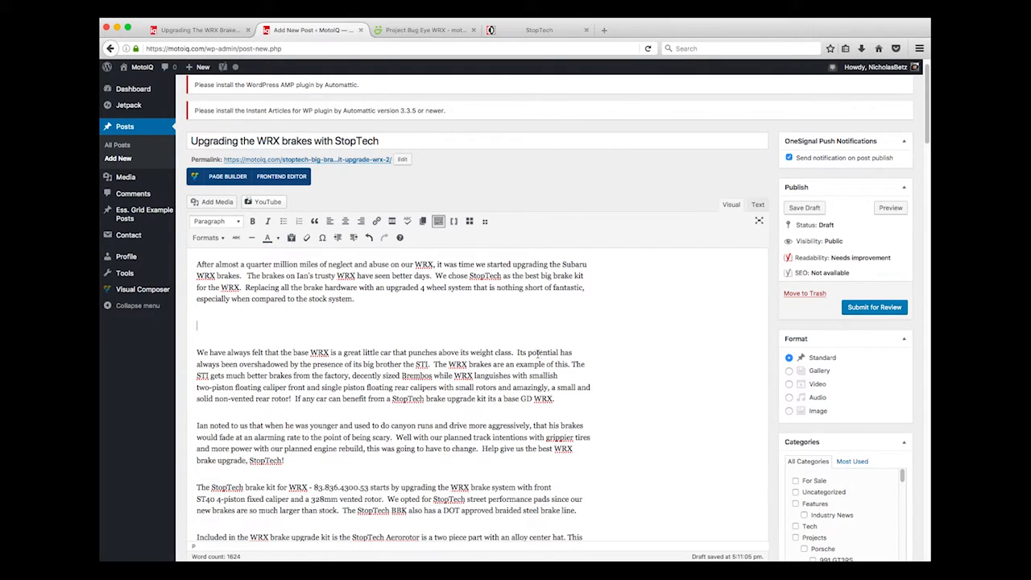
{"action": "left_click", "coordinate": [406, 321]}
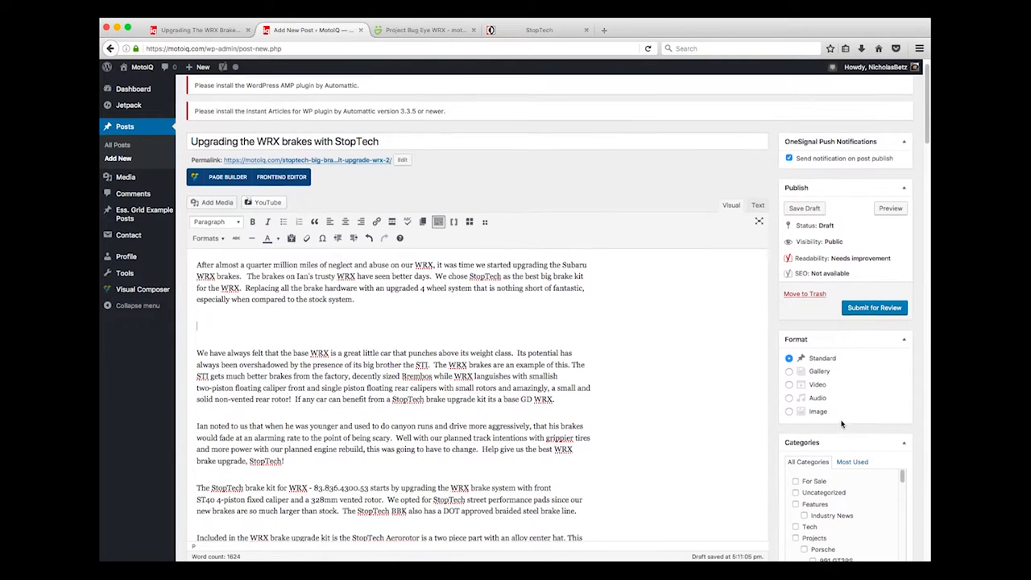
{"action": "scroll", "coordinate": [559, 367], "scroll_direction": "up", "scroll_amount": 1}
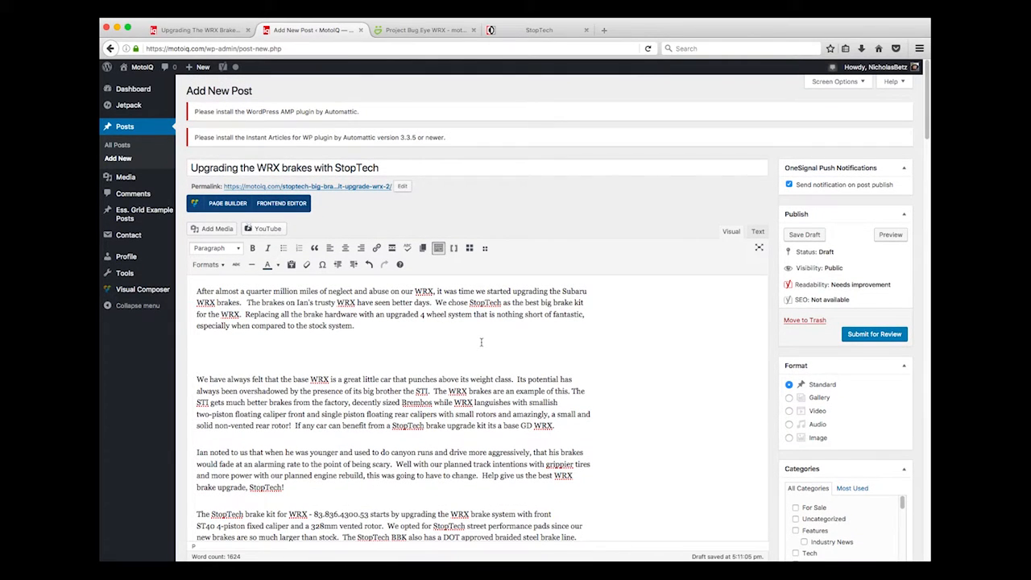
Set stoptech-brake-upgrade.jpg, the mechanic fitting the brake kit, as the featured image
{"action": "scroll", "coordinate": [496, 345], "scroll_direction": "down", "scroll_amount": 20}
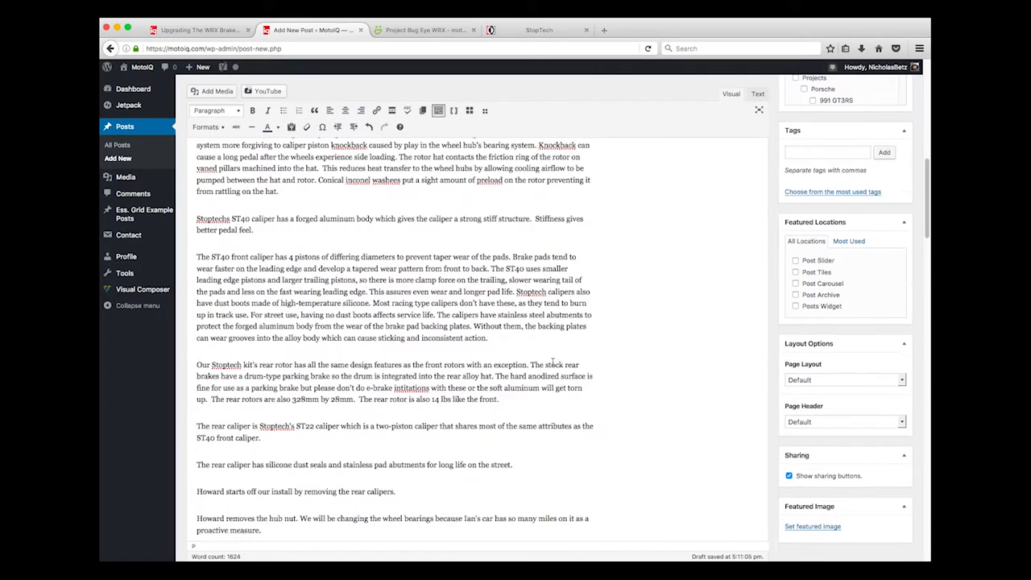
{"action": "left_click", "coordinate": [813, 527]}
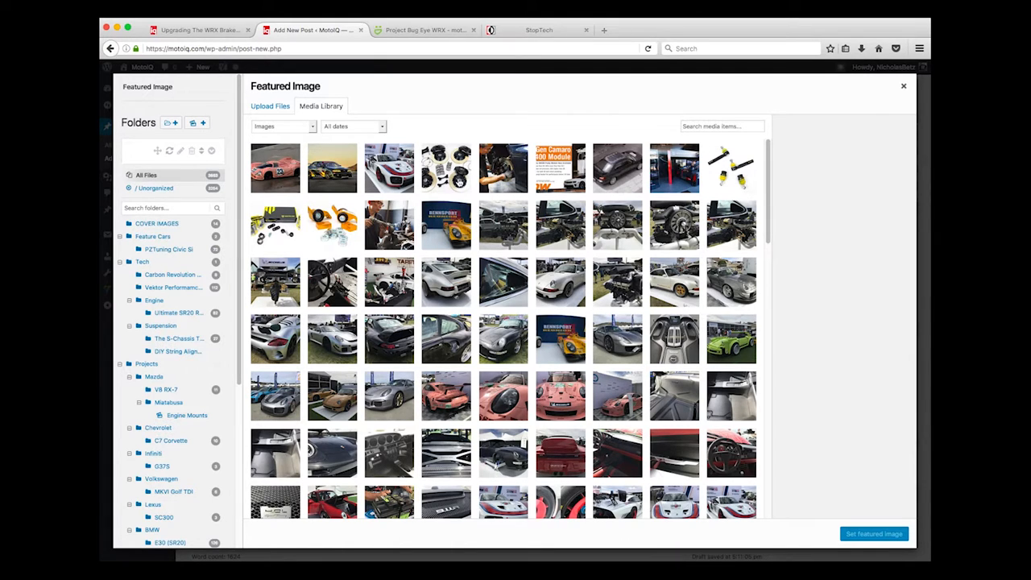
{"action": "left_click", "coordinate": [503, 169]}
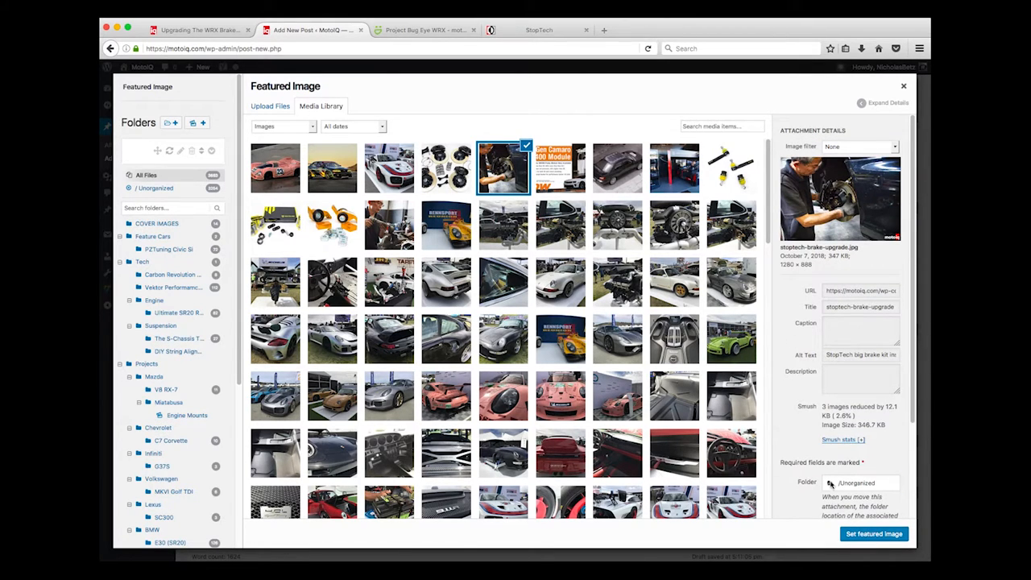
{"action": "left_click", "coordinate": [878, 536]}
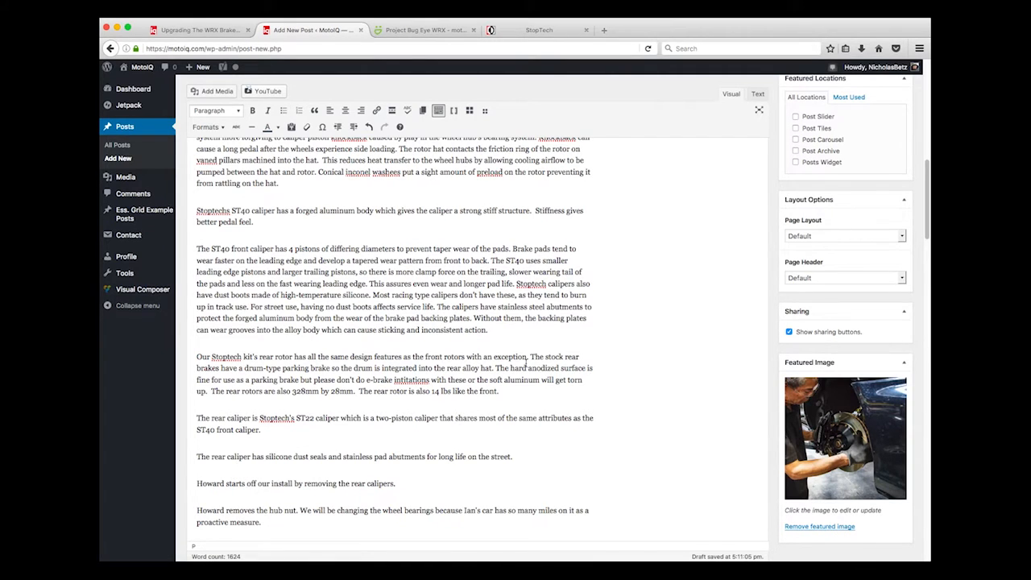
{"action": "scroll", "coordinate": [528, 364], "scroll_direction": "up", "scroll_amount": 5}
{"action": "scroll", "coordinate": [527, 364], "scroll_direction": "up", "scroll_amount": 4}
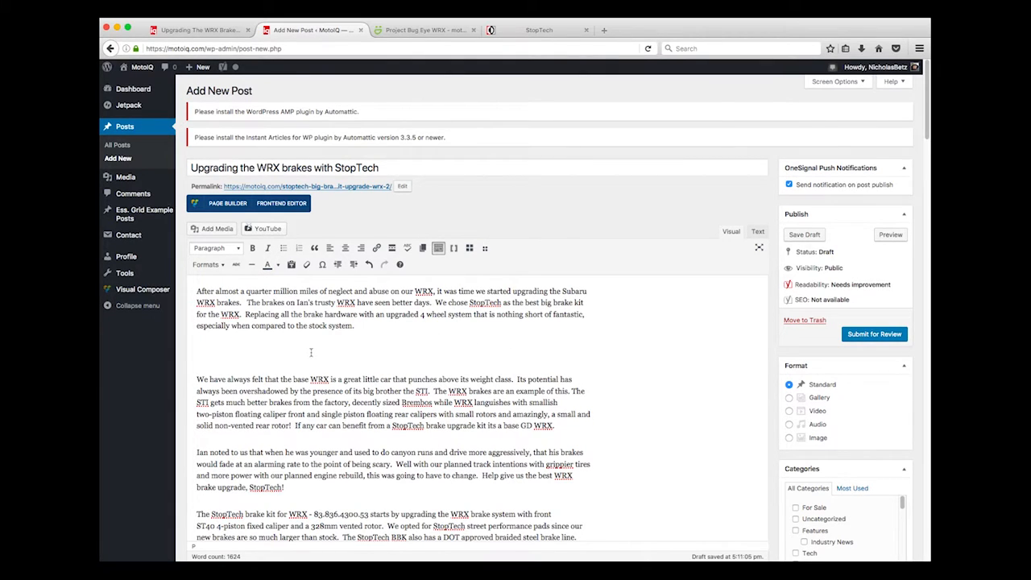
{"action": "left_click", "coordinate": [216, 352]}
{"action": "scroll", "coordinate": [887, 516], "scroll_direction": "down", "scroll_amount": 5}
{"action": "scroll", "coordinate": [744, 498], "scroll_direction": "down", "scroll_amount": 5}
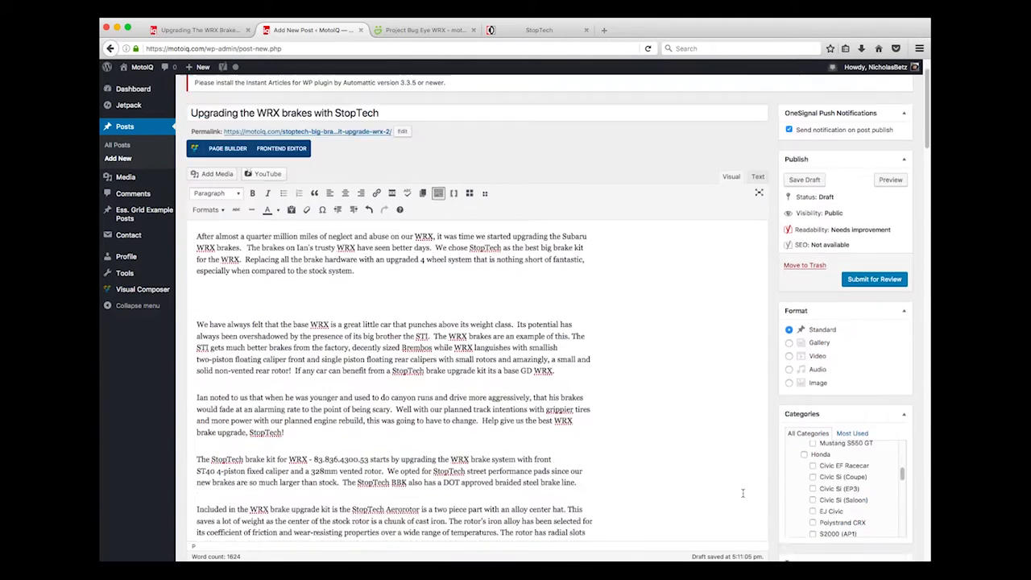
{"action": "scroll", "coordinate": [744, 497], "scroll_direction": "down", "scroll_amount": 7}
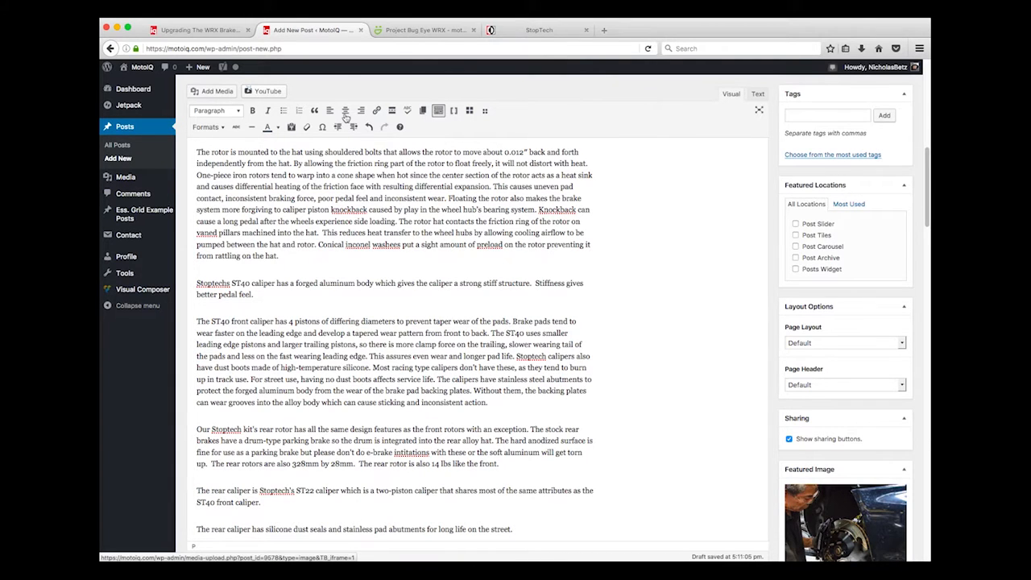
{"action": "left_click", "coordinate": [200, 29]}
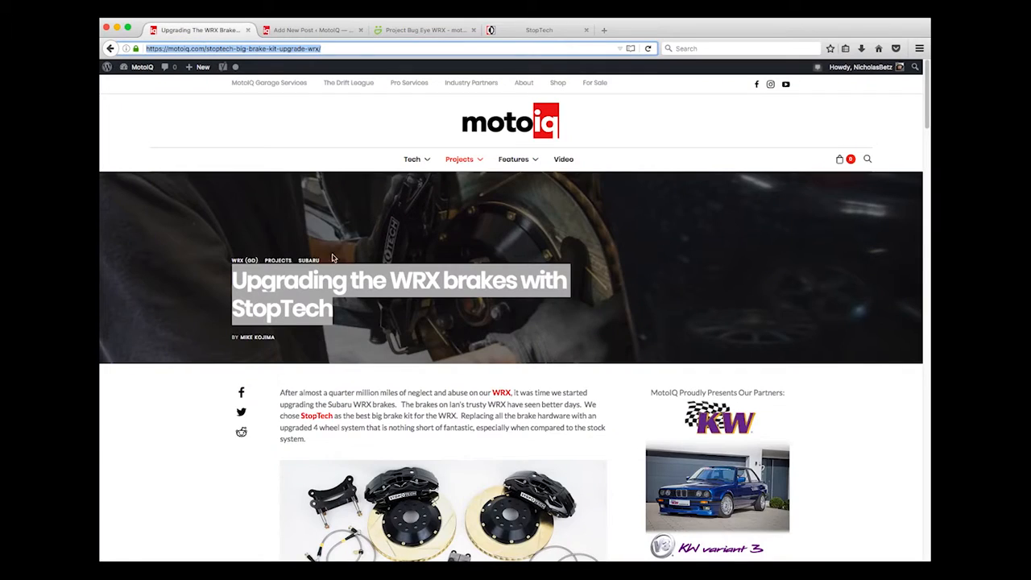
{"action": "left_click", "coordinate": [486, 134]}
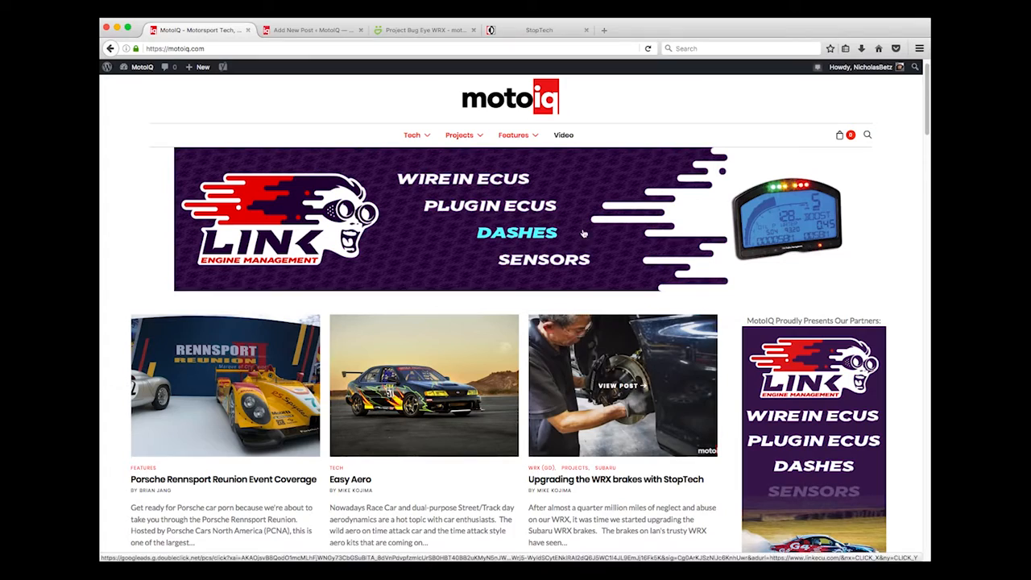
{"action": "left_click", "coordinate": [327, 34]}
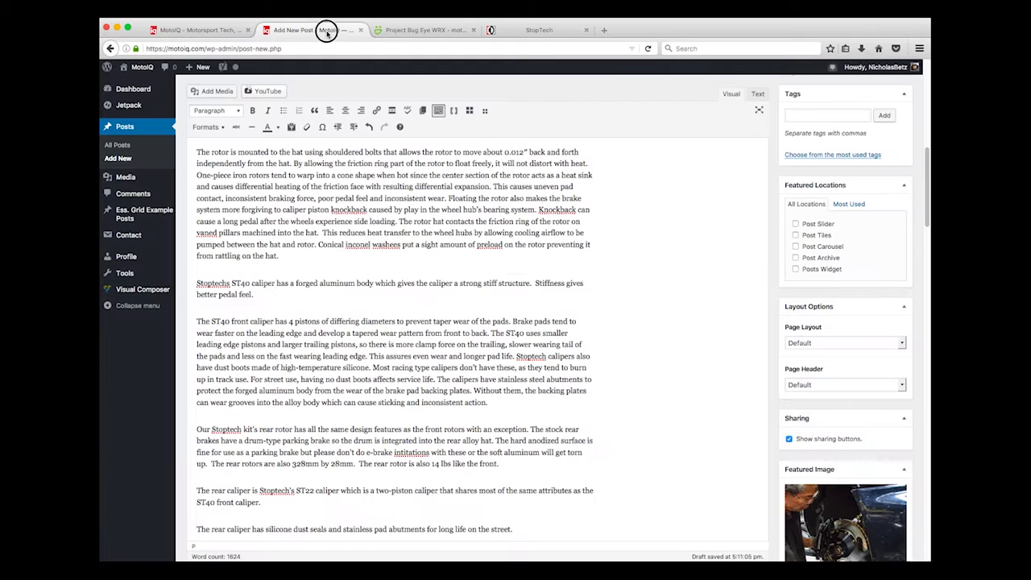
Open Add Media and switch to Insert from URL
{"action": "scroll", "coordinate": [307, 232], "scroll_direction": "up", "scroll_amount": 10}
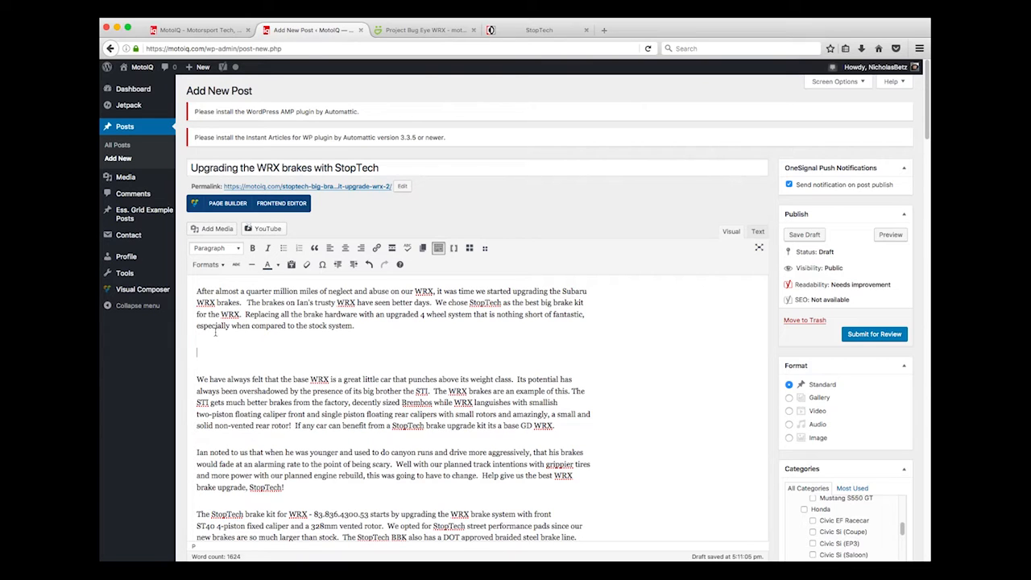
{"action": "left_click", "coordinate": [203, 230]}
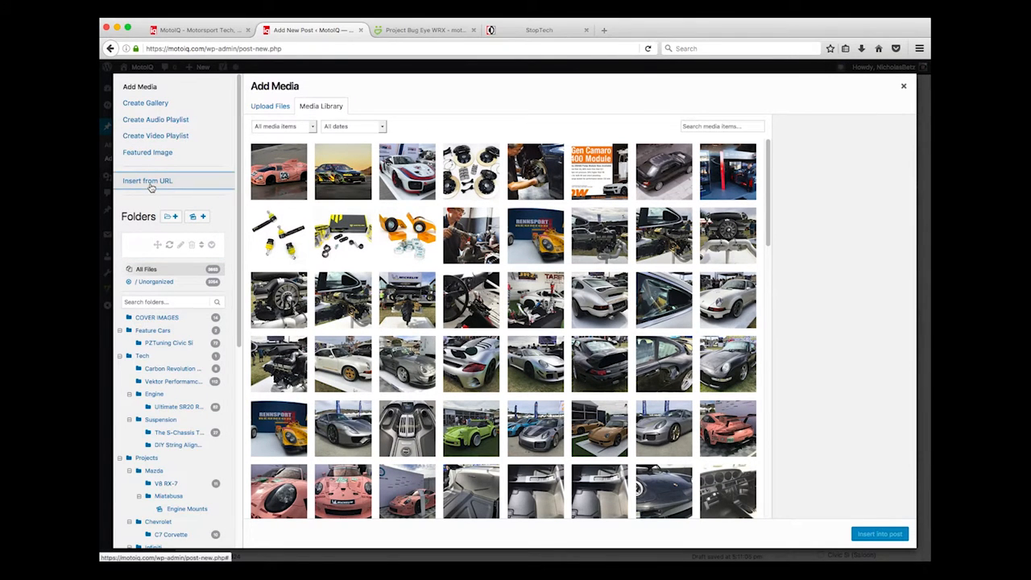
{"action": "left_click", "coordinate": [148, 181]}
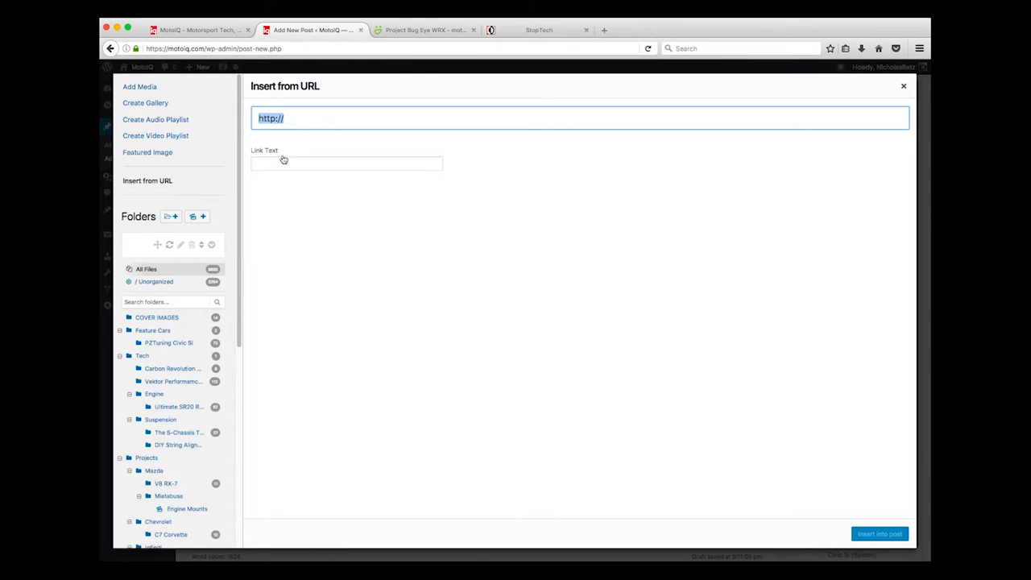
Copy the image location of the Project Bug Eye WRX full brake kit photo at 0.5Mpix (L)
{"action": "left_click", "coordinate": [403, 30]}
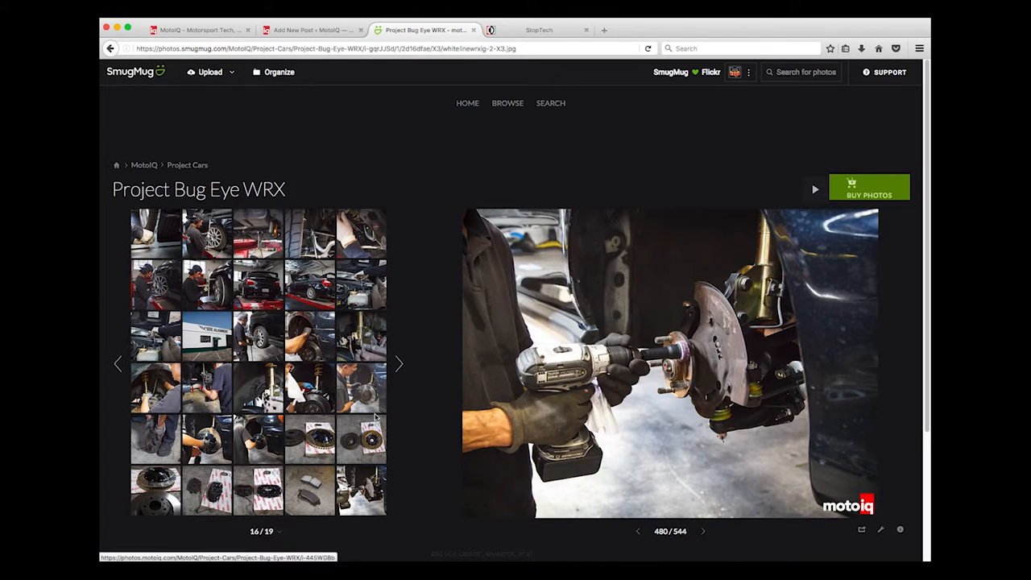
{"action": "left_click", "coordinate": [318, 448]}
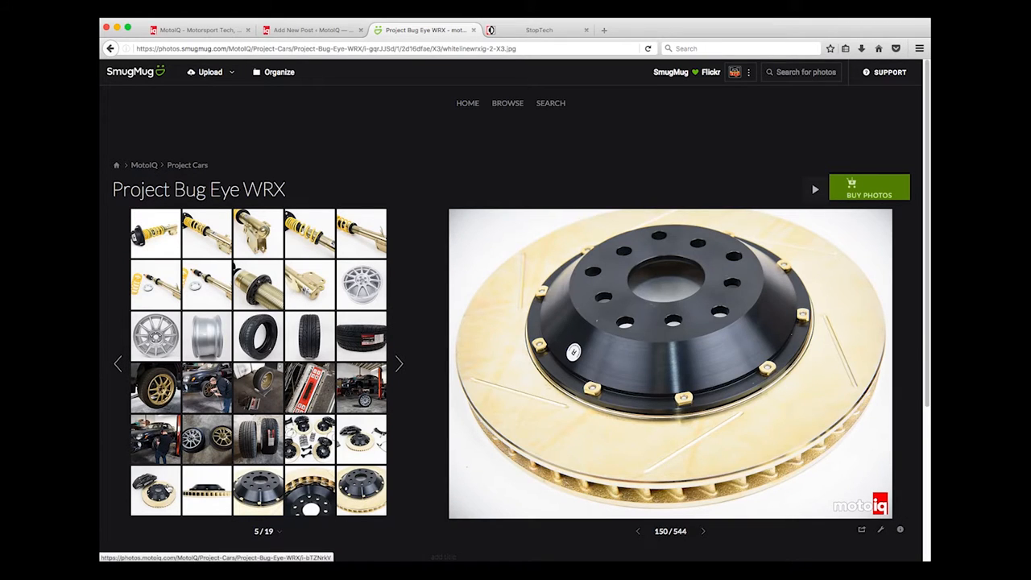
{"action": "left_click", "coordinate": [167, 487]}
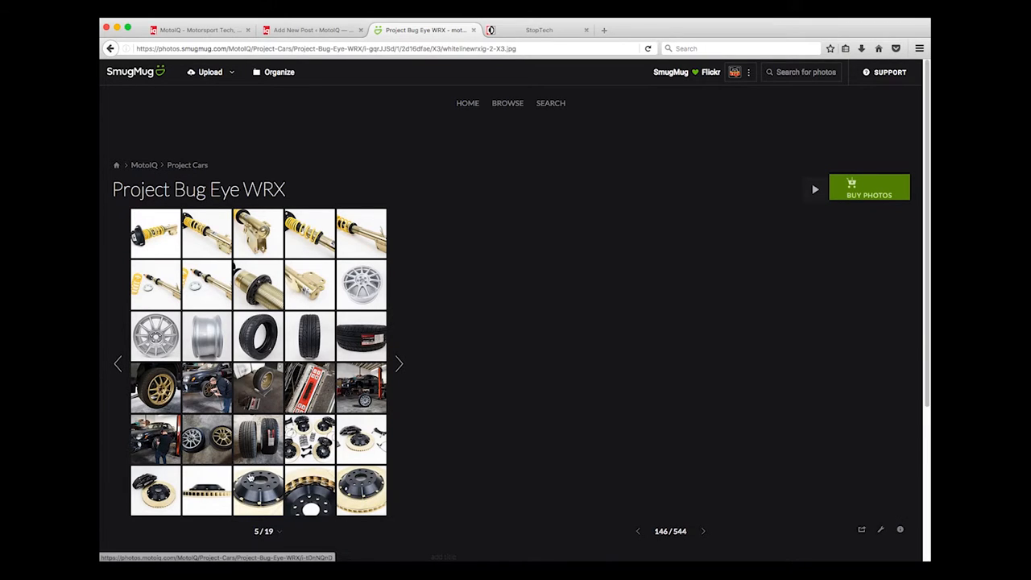
{"action": "left_click", "coordinate": [322, 443]}
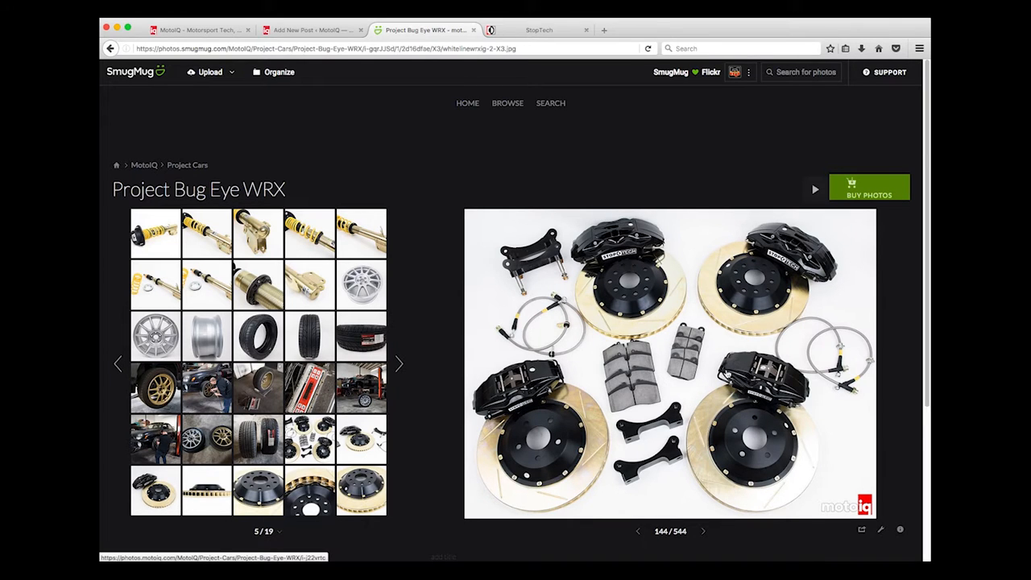
{"action": "left_click", "coordinate": [679, 369]}
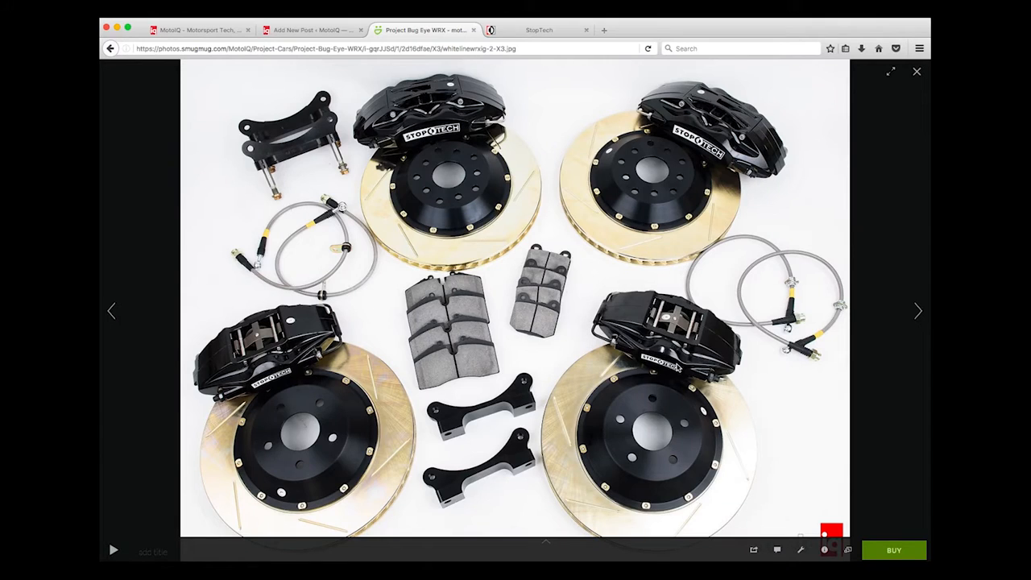
{"action": "left_click", "coordinate": [848, 553]}
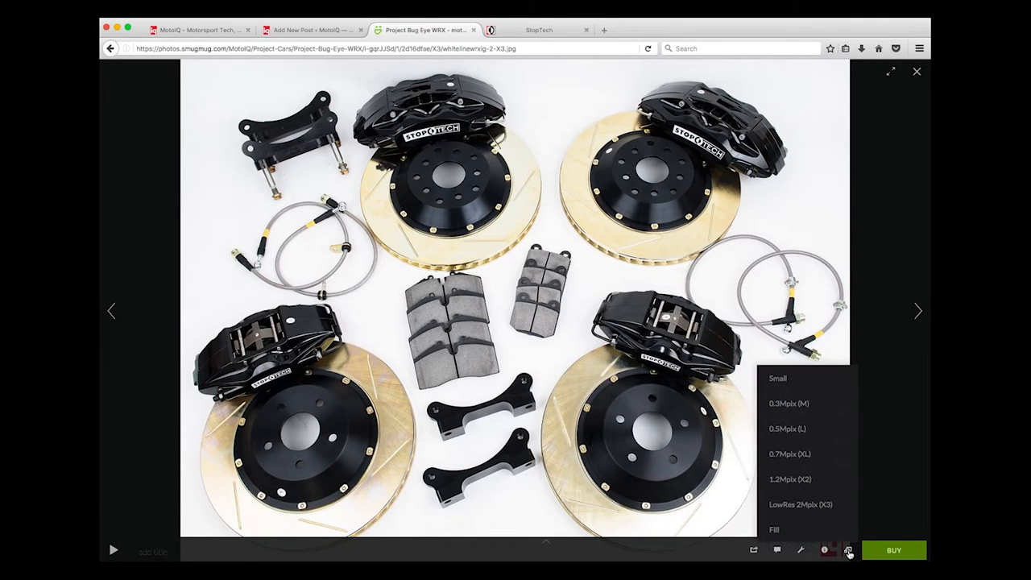
{"action": "left_click", "coordinate": [805, 430]}
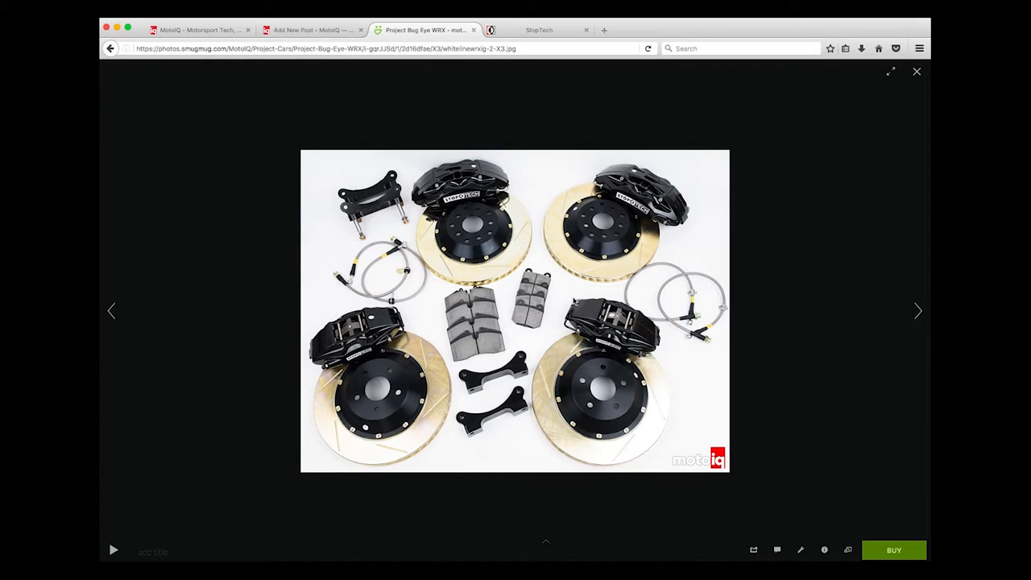
{"action": "left_click", "coordinate": [849, 551]}
{"action": "right_click", "coordinate": [519, 306]}
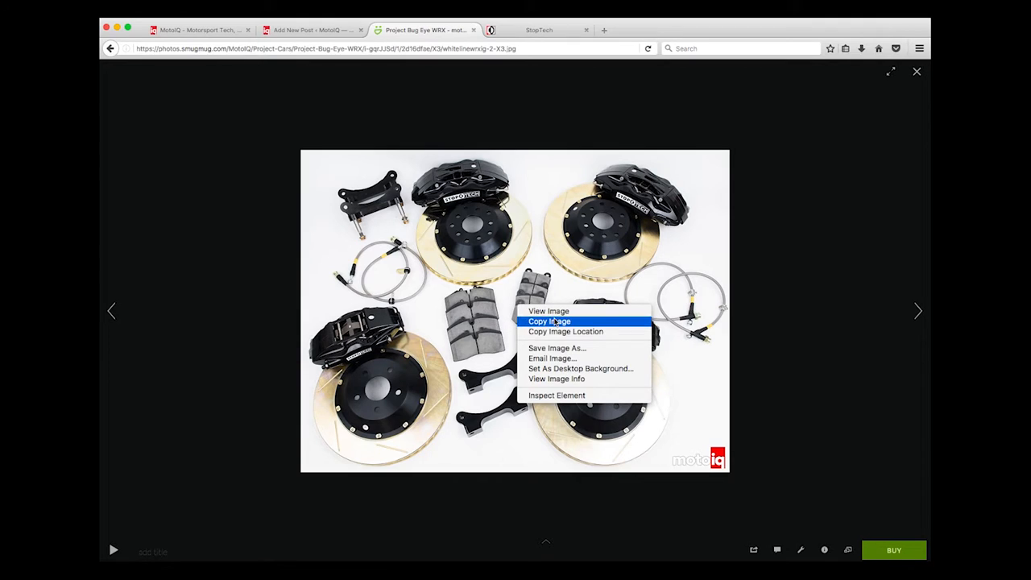
{"action": "left_click", "coordinate": [556, 336]}
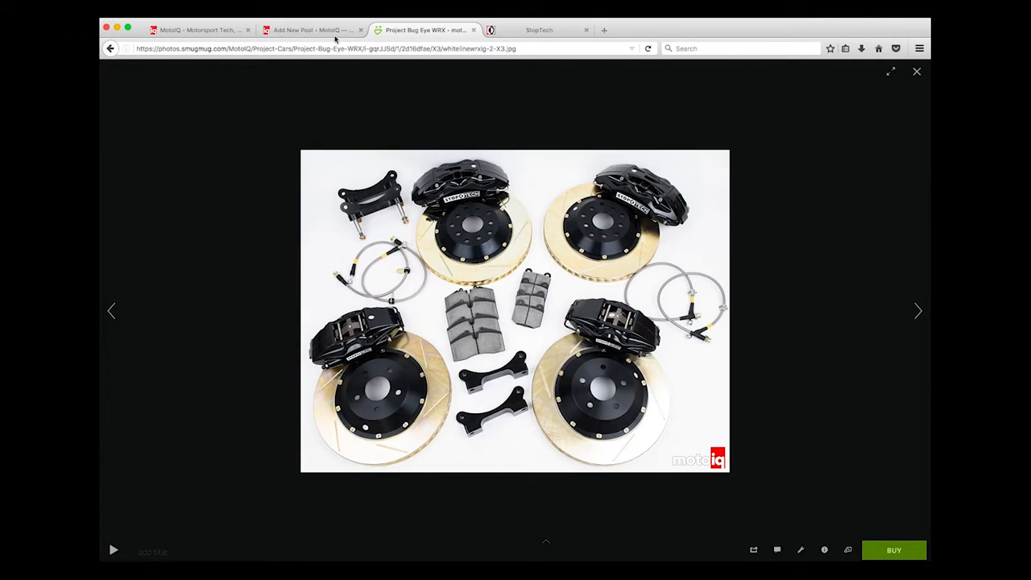
{"action": "left_click", "coordinate": [306, 32]}
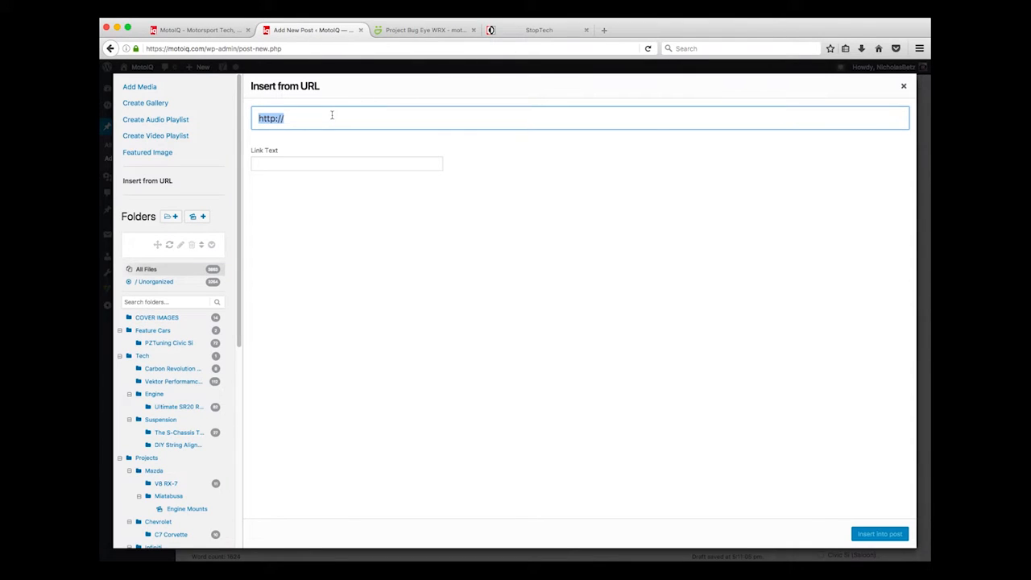
Insert the brake kit photo from its URL with the caption 'Stoptech Big Brake kit parts look pretty.'
{"action": "key", "text": "super+v"}
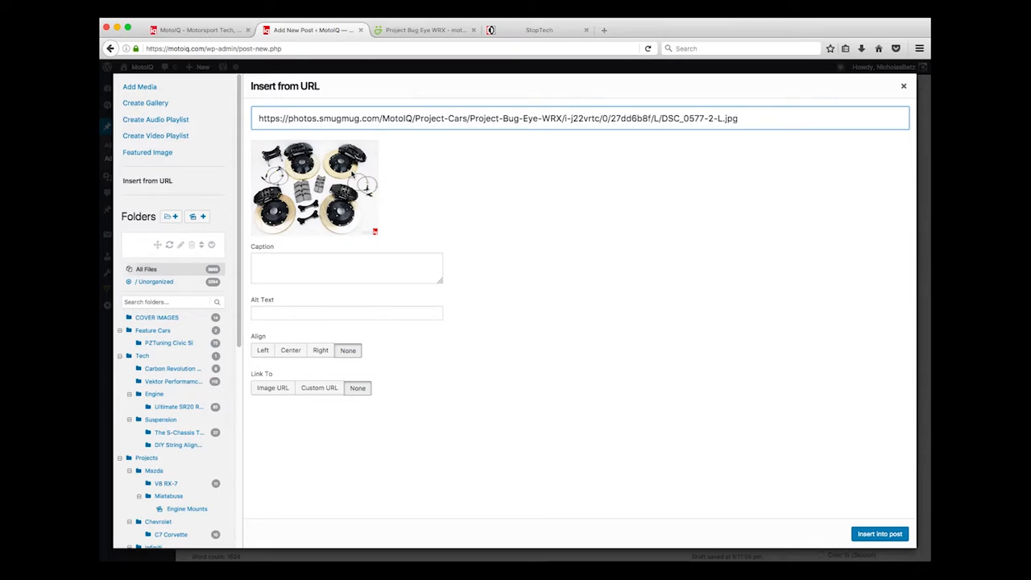
{"action": "left_click", "coordinate": [323, 265]}
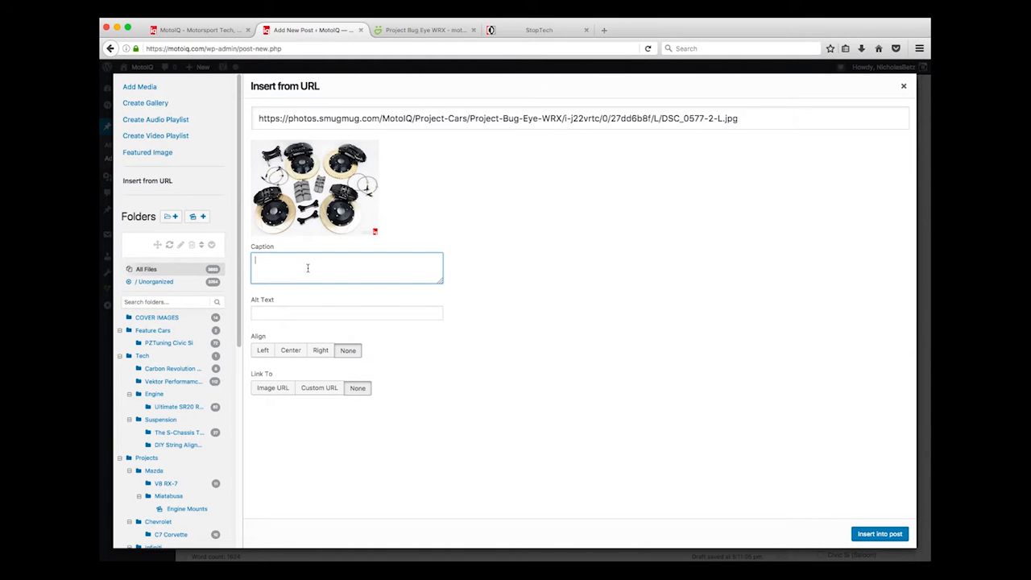
{"action": "type", "text": "optech"}
{"action": "left_click", "coordinate": [880, 534]}
Add an empty paragraph after 'StopTech!' and open Insert from URL for the next photo
{"action": "scroll", "coordinate": [748, 485], "scroll_direction": "down", "scroll_amount": 3}
{"action": "scroll", "coordinate": [747, 485], "scroll_direction": "down", "scroll_amount": 3}
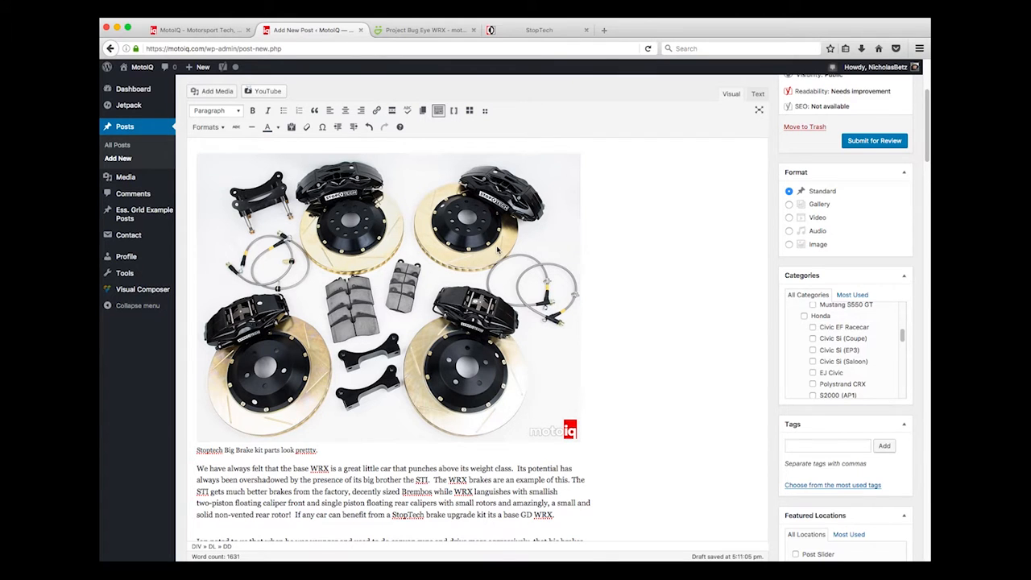
{"action": "scroll", "coordinate": [495, 250], "scroll_direction": "up", "scroll_amount": 3}
{"action": "scroll", "coordinate": [498, 253], "scroll_direction": "down", "scroll_amount": 2}
{"action": "scroll", "coordinate": [497, 252], "scroll_direction": "down", "scroll_amount": 3}
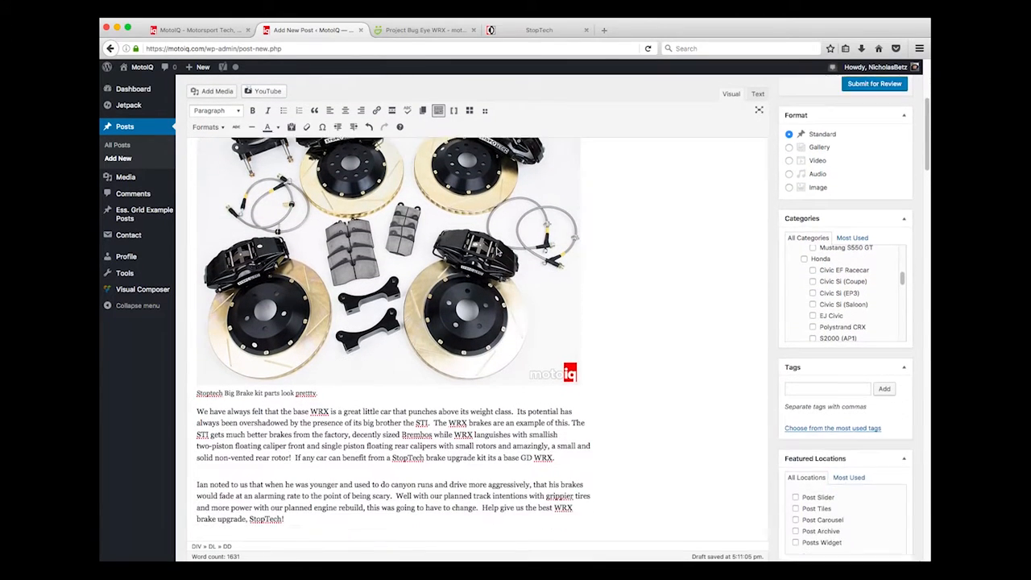
{"action": "left_click", "coordinate": [235, 509]}
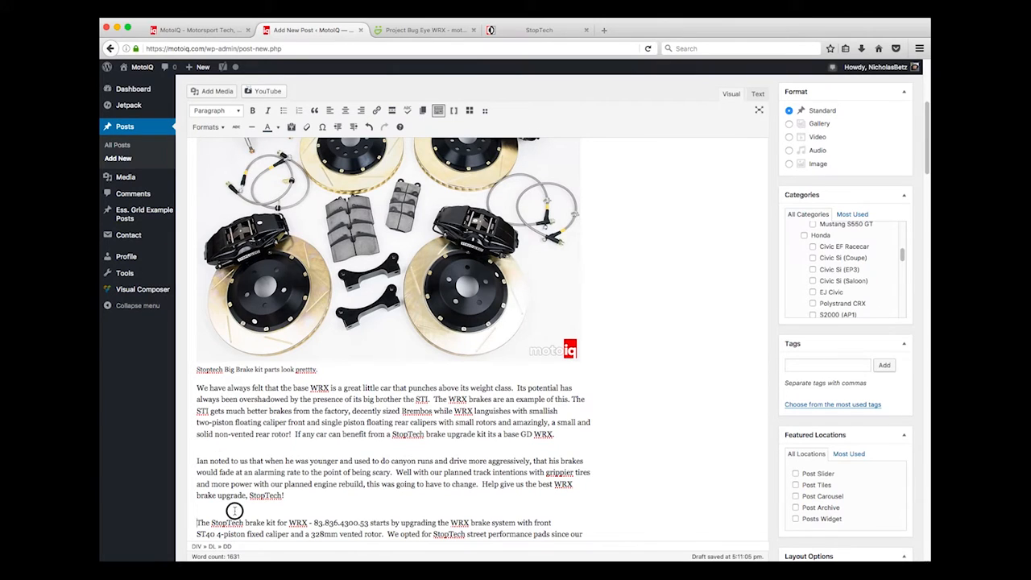
{"action": "left_click", "coordinate": [319, 502]}
{"action": "key", "text": "Return"}
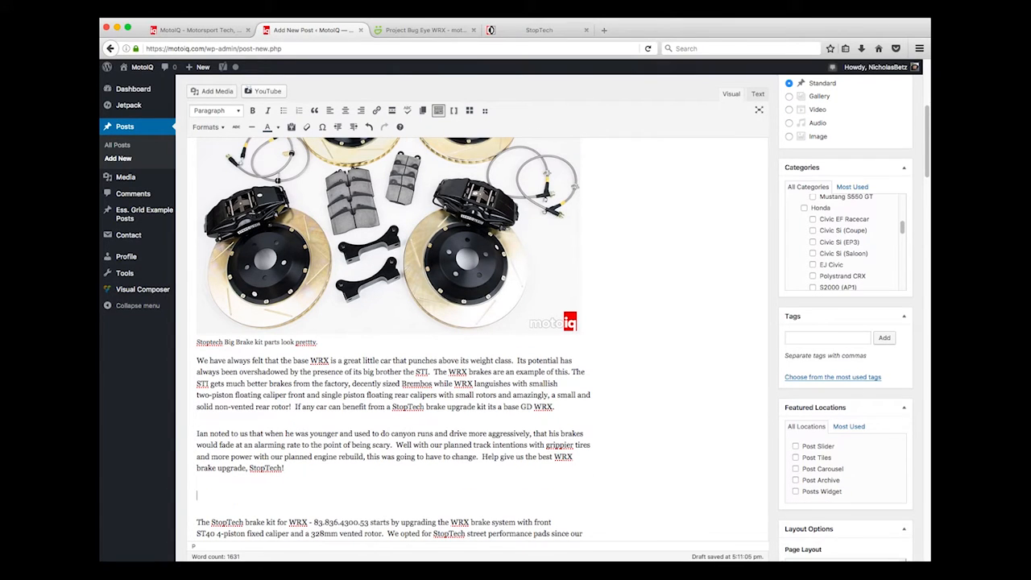
{"action": "left_click", "coordinate": [208, 95]}
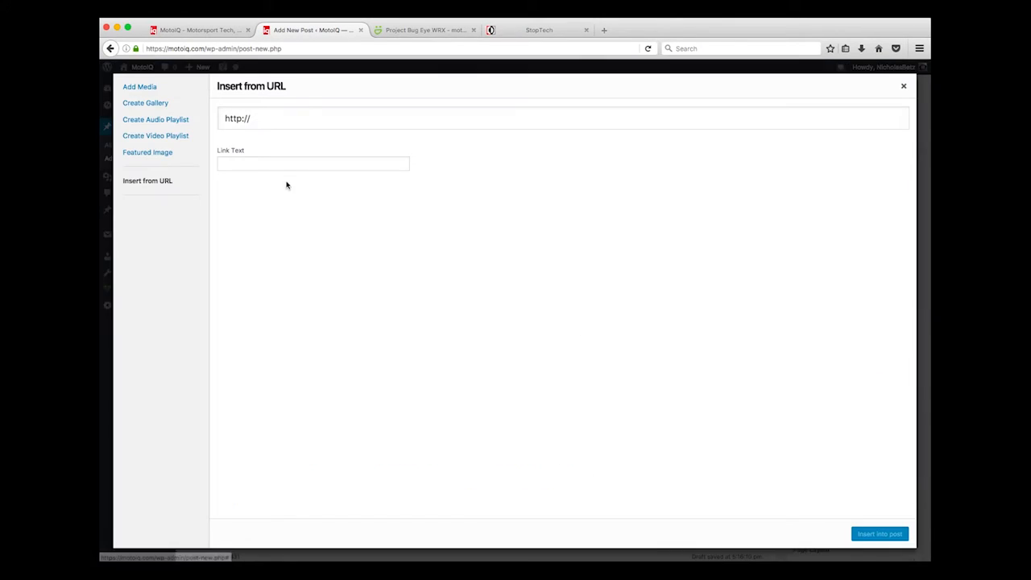
{"action": "left_click", "coordinate": [444, 29]}
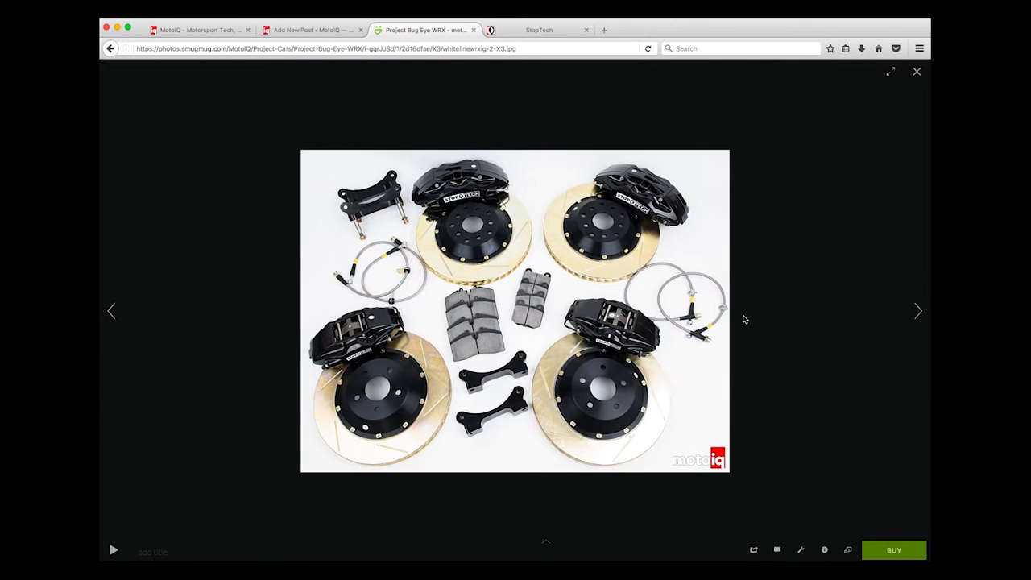
Copy the single-caliper brake kit photo's 0.5Mpix (L) address and select the image URL field's placeholder
{"action": "left_click", "coordinate": [919, 312]}
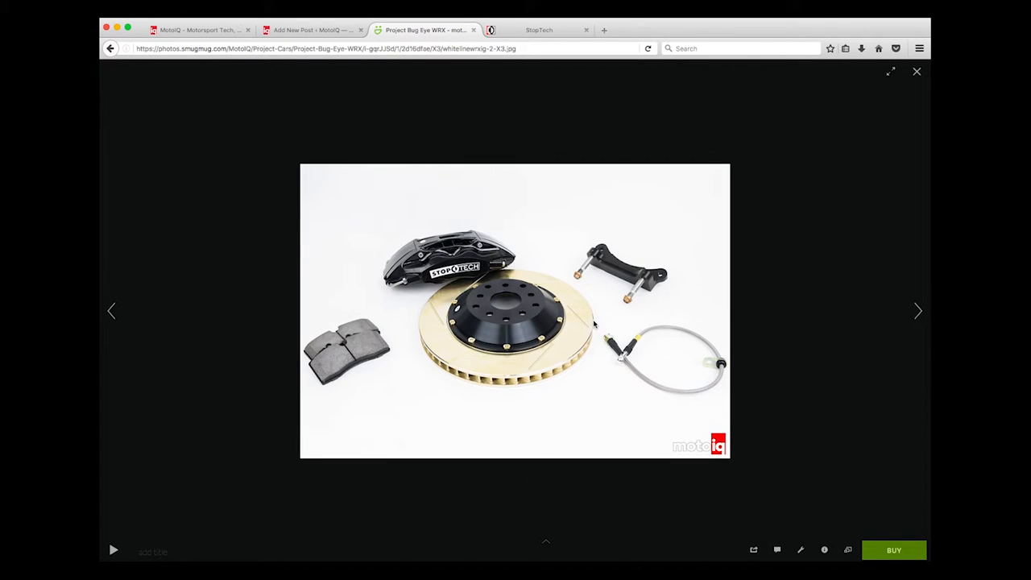
{"action": "left_click", "coordinate": [848, 549]}
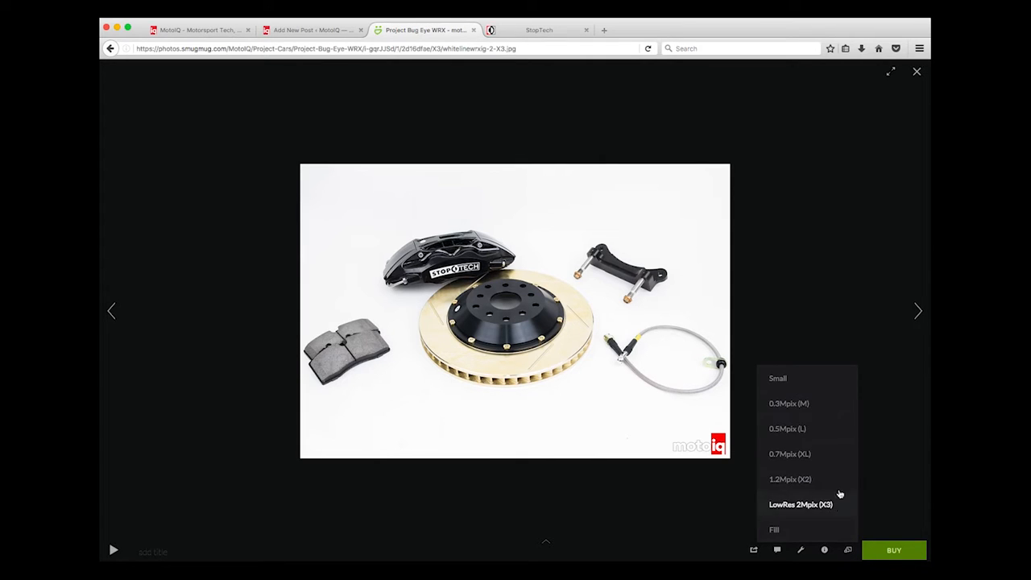
{"action": "left_click", "coordinate": [786, 431]}
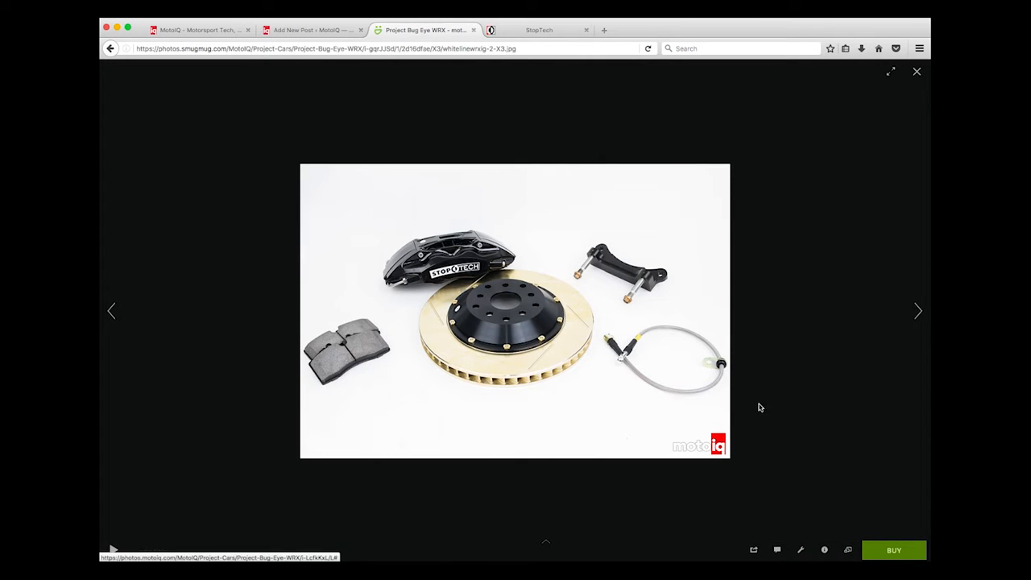
{"action": "right_click", "coordinate": [524, 307]}
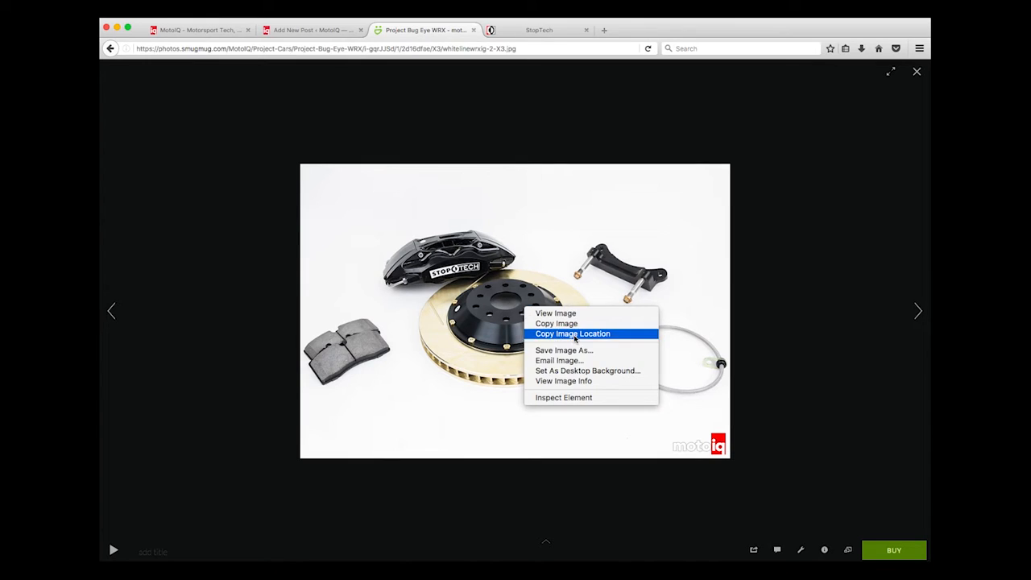
{"action": "left_click", "coordinate": [574, 334]}
{"action": "left_click", "coordinate": [303, 33]}
{"action": "left_click", "coordinate": [298, 120]}
{"action": "key", "text": "super+a"}
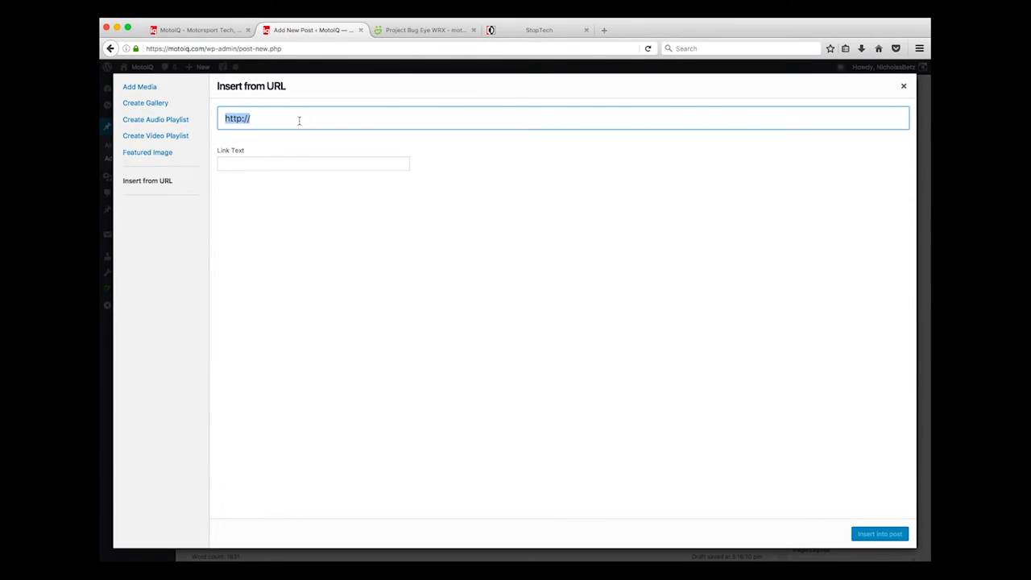
Insert the single-caliper brake kit photo from its pasted SmugMug URL with the caption 'More pics'
{"action": "key", "text": "super+v"}
{"action": "left_click", "coordinate": [280, 260]}
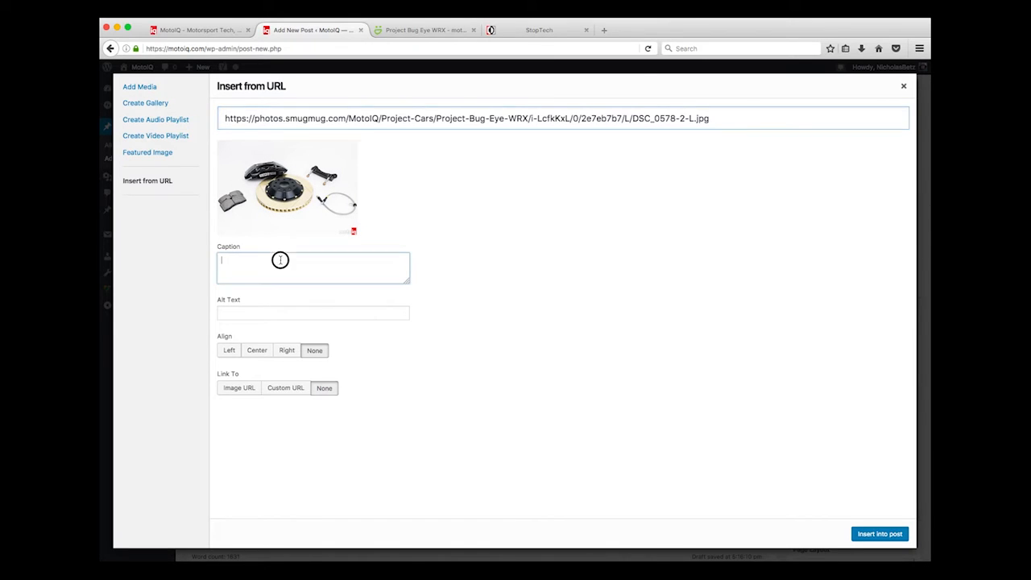
{"action": "type", "text": "More pics"}
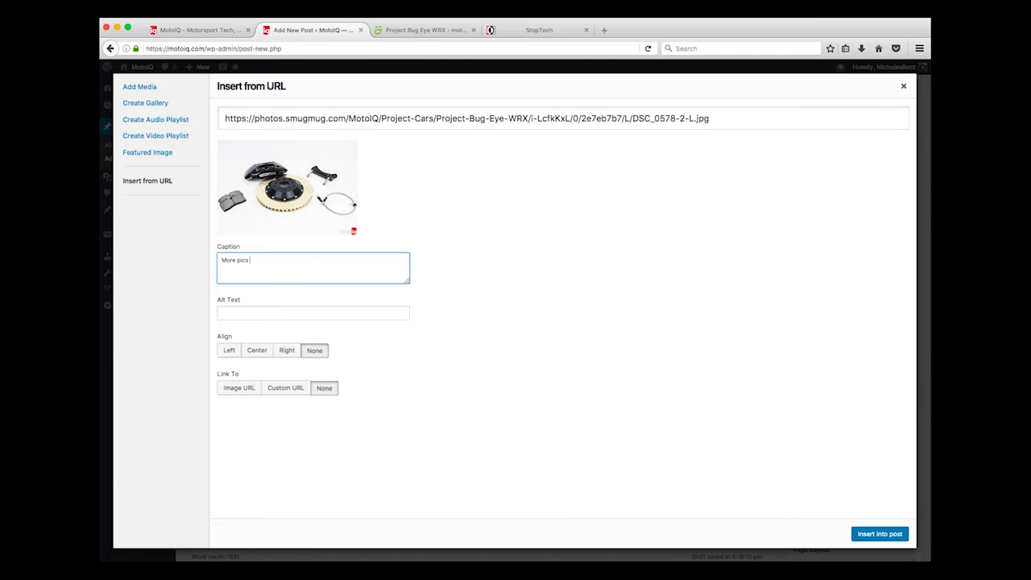
{"action": "left_click", "coordinate": [901, 536]}
Select the newly inserted brake kit photo in the post
{"action": "scroll", "coordinate": [629, 305], "scroll_direction": "down", "scroll_amount": 3}
{"action": "scroll", "coordinate": [630, 305], "scroll_direction": "down", "scroll_amount": 4}
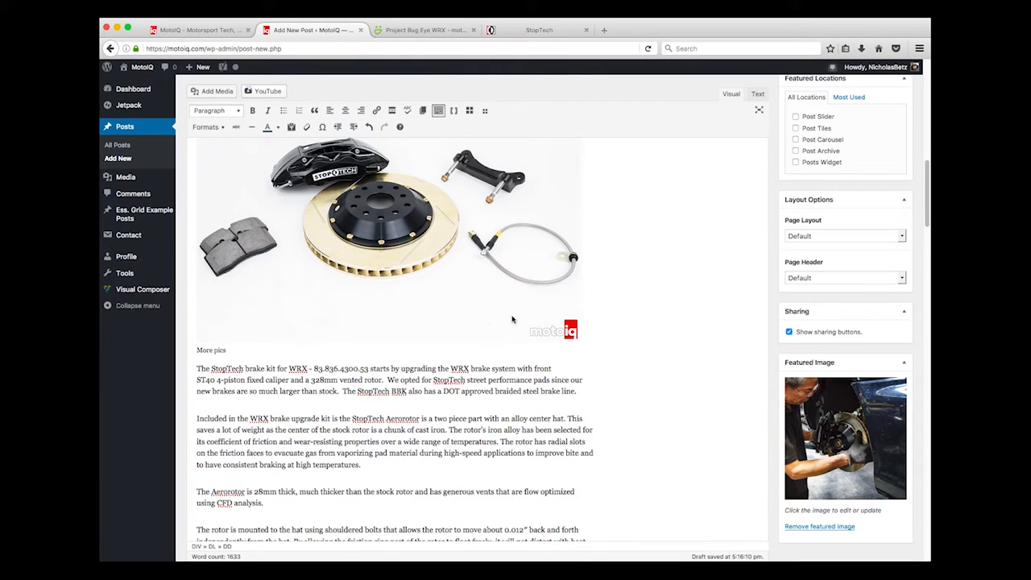
{"action": "scroll", "coordinate": [483, 266], "scroll_direction": "down", "scroll_amount": 1}
{"action": "left_click", "coordinate": [485, 239]}
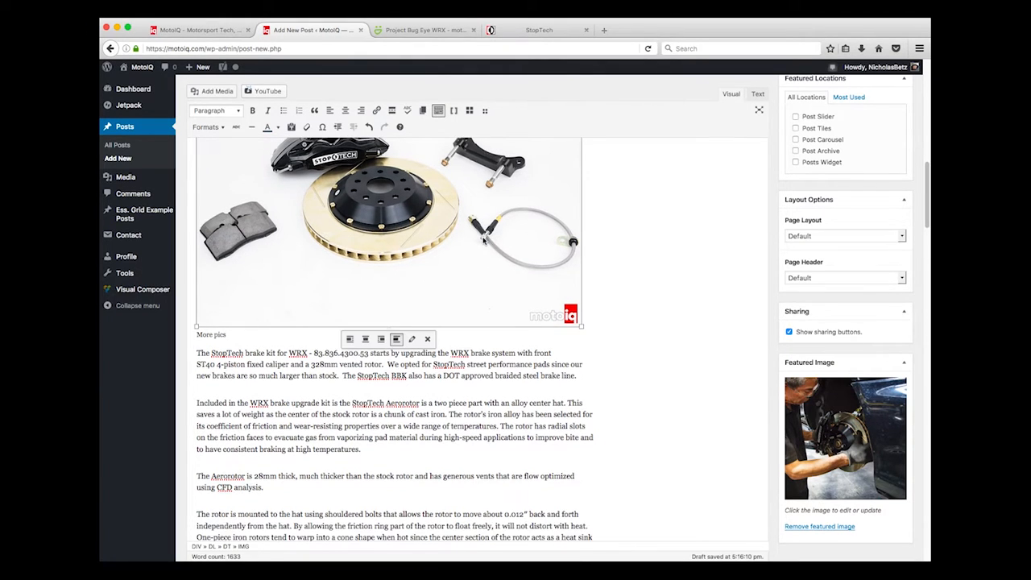
Paste copies of the brake kit photo after the high-temperatures paragraph, before the ST40 paragraph, and after the knuckle paragraph
{"action": "left_click", "coordinate": [379, 456]}
{"action": "key", "text": "Return"}
{"action": "key", "text": "super+v"}
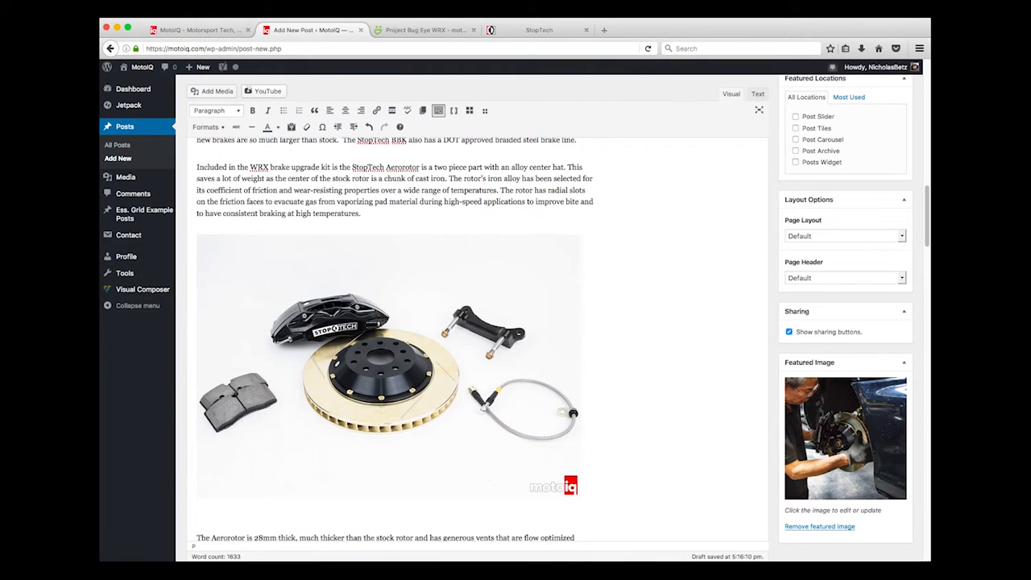
{"action": "scroll", "coordinate": [332, 441], "scroll_direction": "down", "scroll_amount": 5}
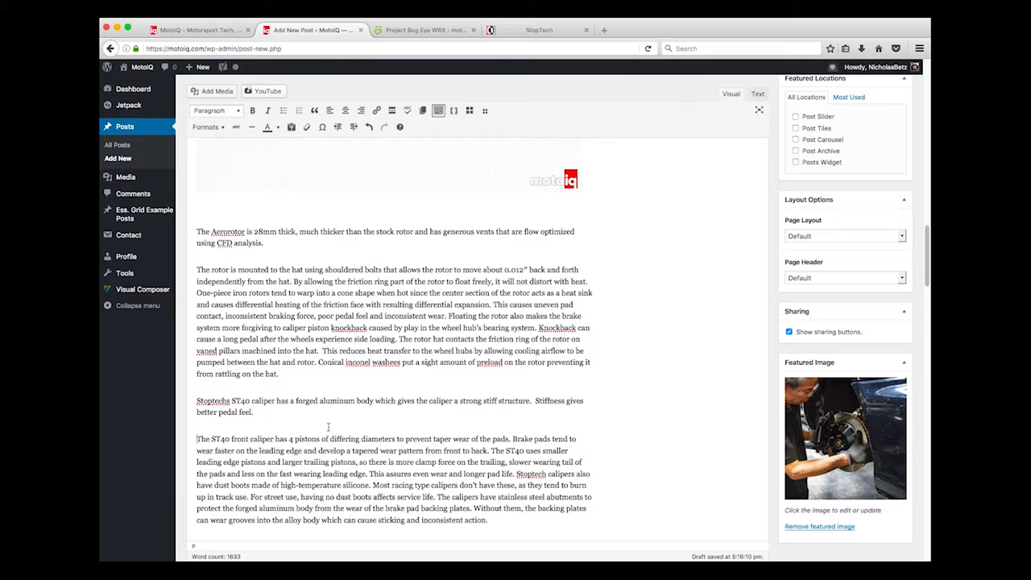
{"action": "key", "text": "super+v"}
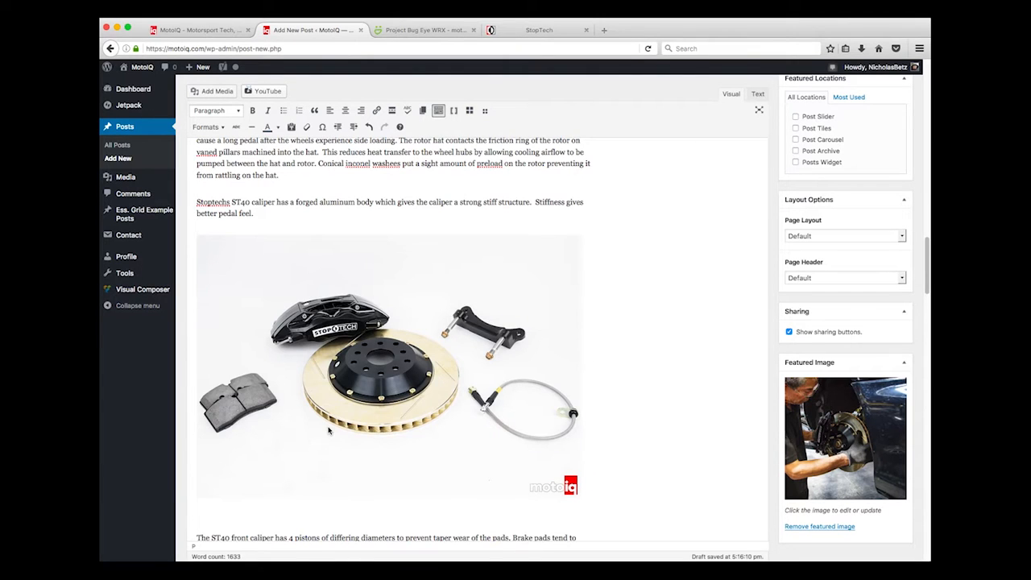
{"action": "scroll", "coordinate": [329, 431], "scroll_direction": "down", "scroll_amount": 15}
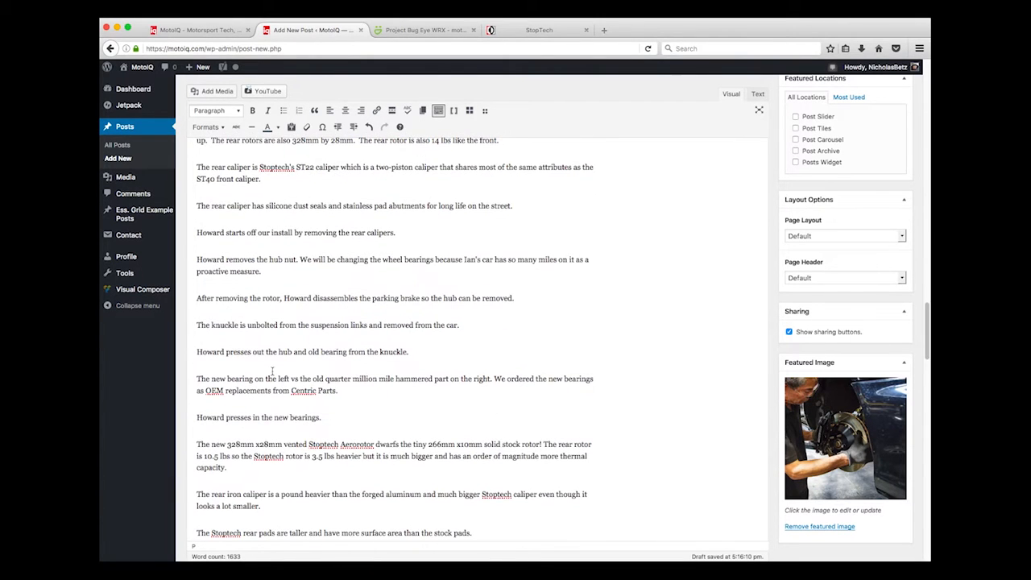
{"action": "left_click", "coordinate": [253, 337]}
{"action": "key", "text": "super+v"}
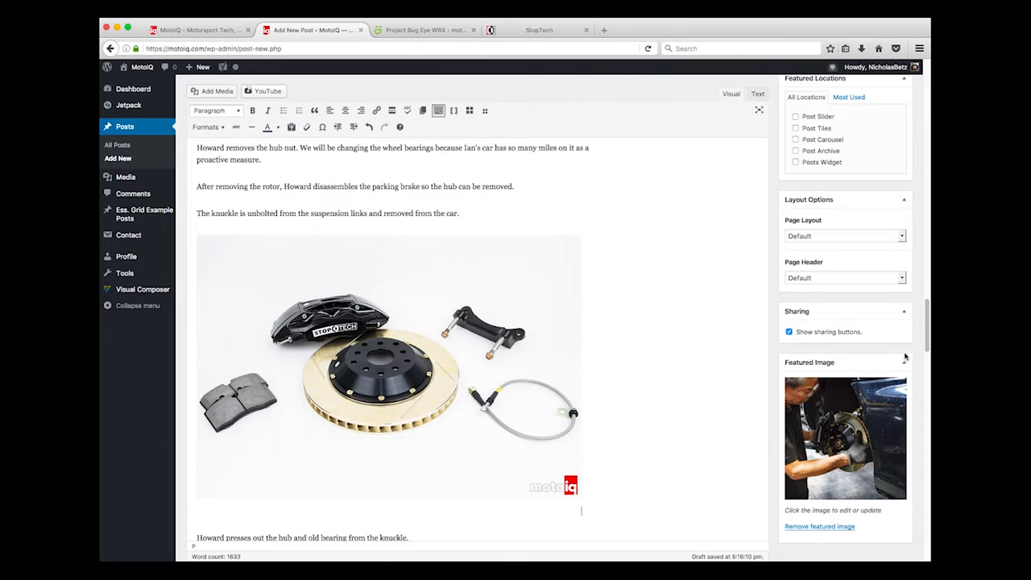
Save the post as a draft
{"action": "scroll", "coordinate": [693, 302], "scroll_direction": "up", "scroll_amount": 10}
{"action": "scroll", "coordinate": [693, 303], "scroll_direction": "up", "scroll_amount": 5}
{"action": "left_click", "coordinate": [804, 163]}
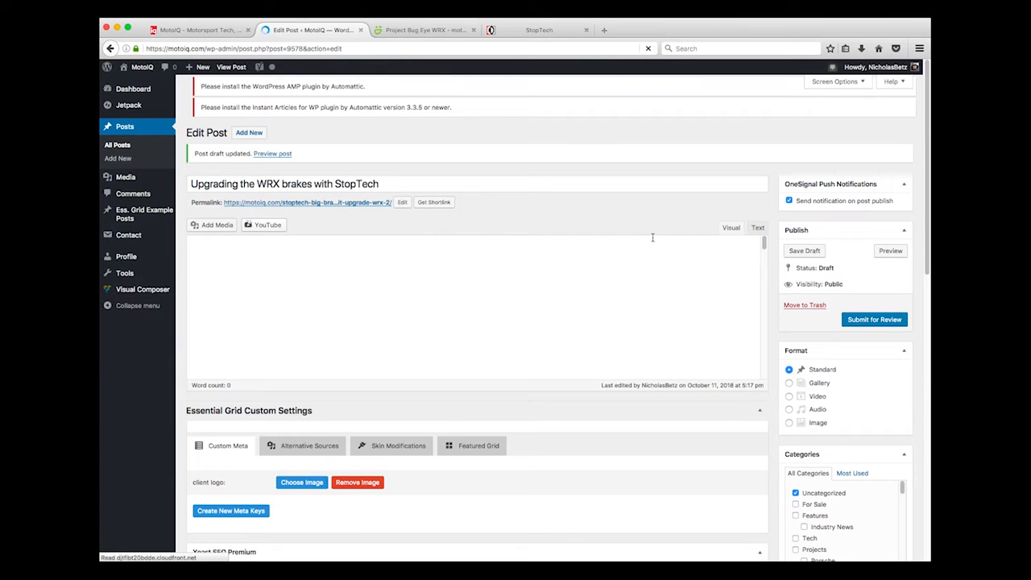
Preview the draft post, scroll through its photos and text, then return to the Edit Post tab
{"action": "left_click", "coordinate": [891, 261]}
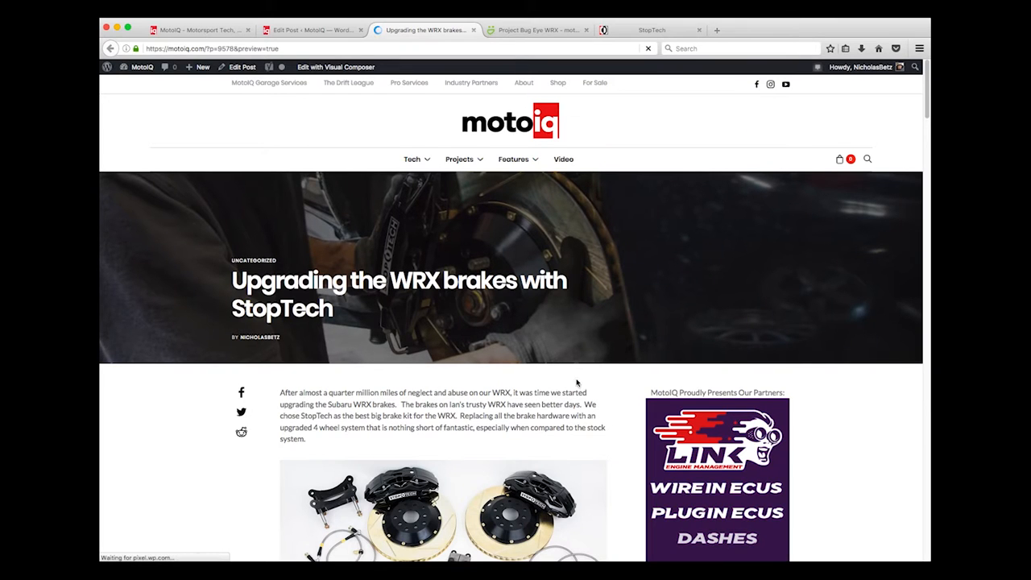
{"action": "scroll", "coordinate": [530, 304], "scroll_direction": "down", "scroll_amount": 3}
{"action": "scroll", "coordinate": [530, 304], "scroll_direction": "down", "scroll_amount": 10}
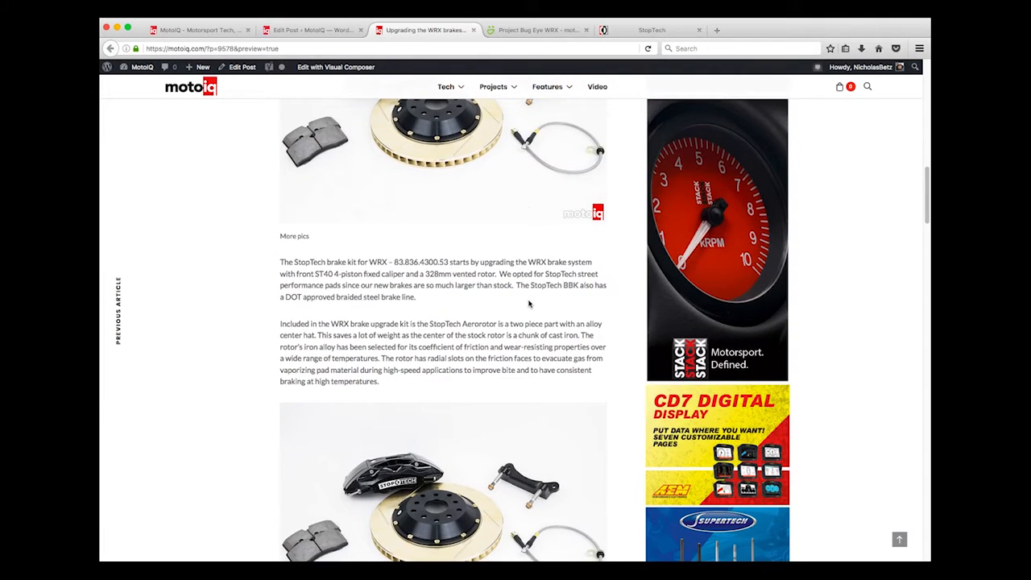
{"action": "scroll", "coordinate": [529, 304], "scroll_direction": "up", "scroll_amount": 12}
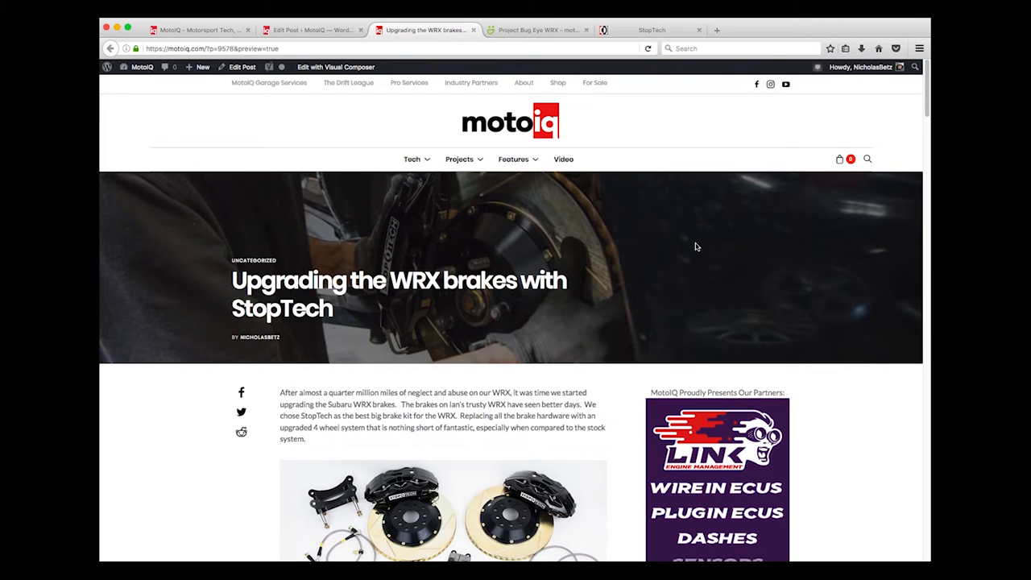
{"action": "scroll", "coordinate": [626, 297], "scroll_direction": "down", "scroll_amount": 5}
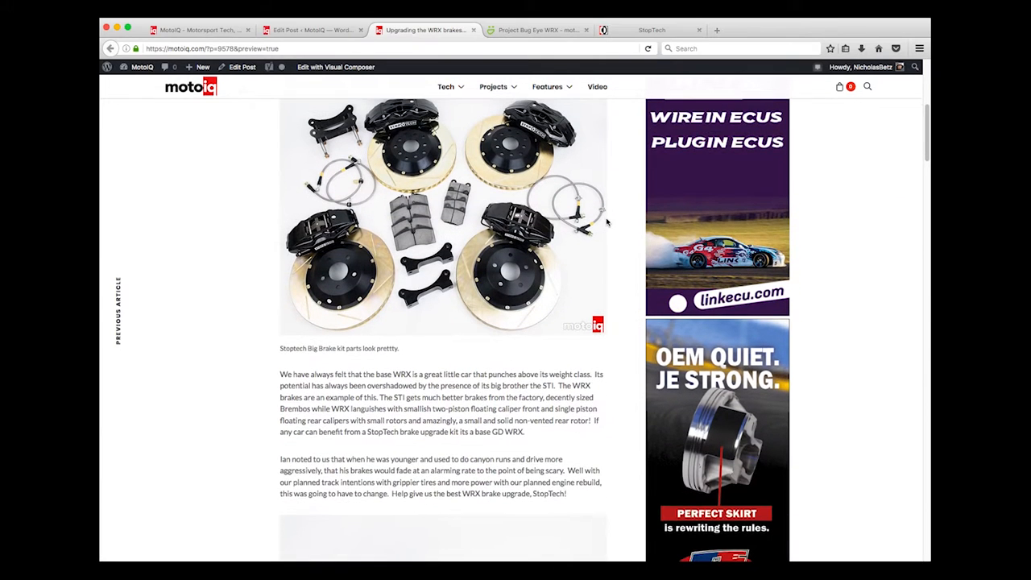
{"action": "scroll", "coordinate": [608, 222], "scroll_direction": "down", "scroll_amount": 3}
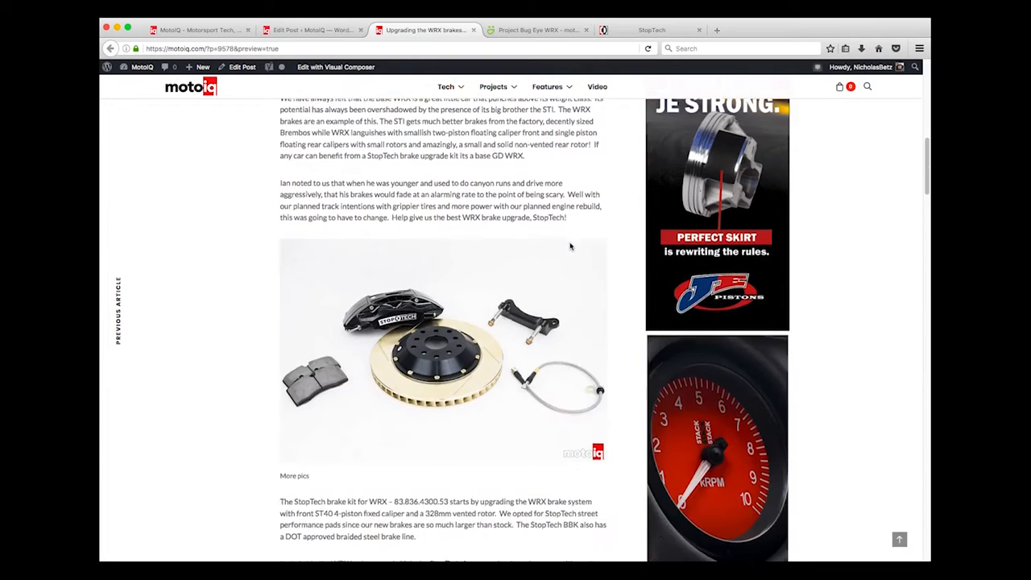
{"action": "scroll", "coordinate": [571, 245], "scroll_direction": "down", "scroll_amount": 8}
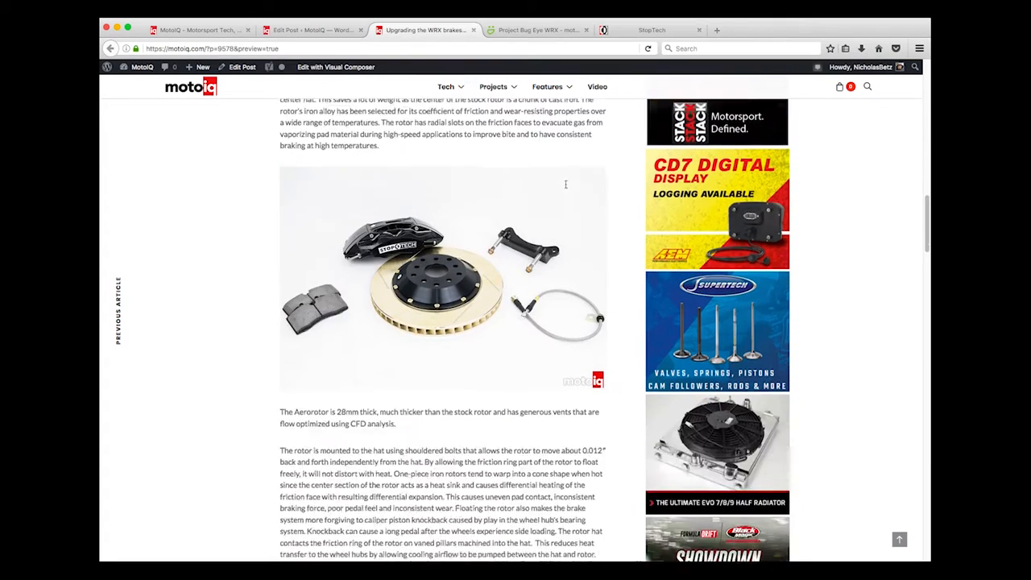
{"action": "scroll", "coordinate": [566, 185], "scroll_direction": "down", "scroll_amount": 5}
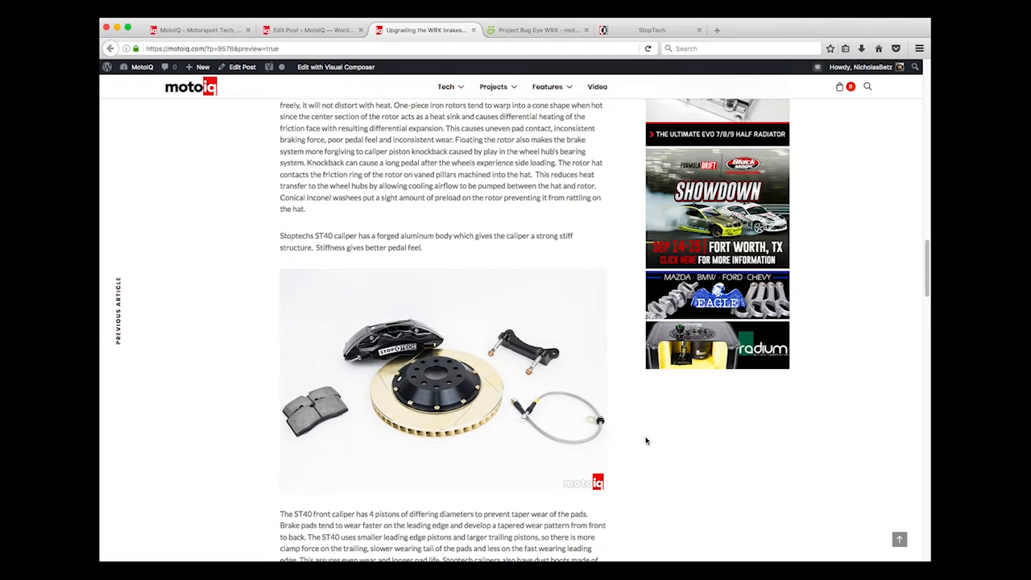
{"action": "scroll", "coordinate": [642, 442], "scroll_direction": "down", "scroll_amount": 1}
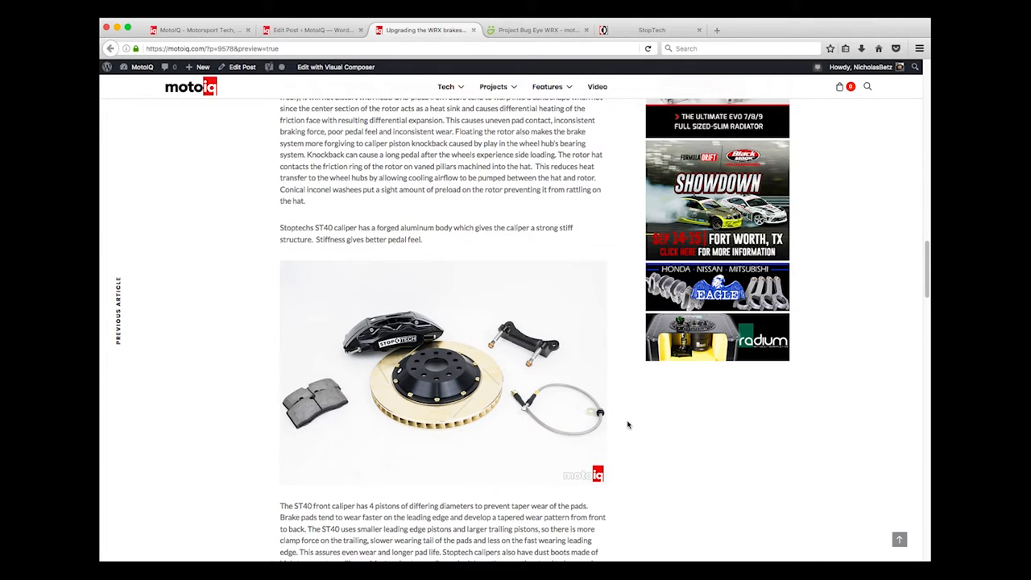
{"action": "scroll", "coordinate": [484, 468], "scroll_direction": "down", "scroll_amount": 2}
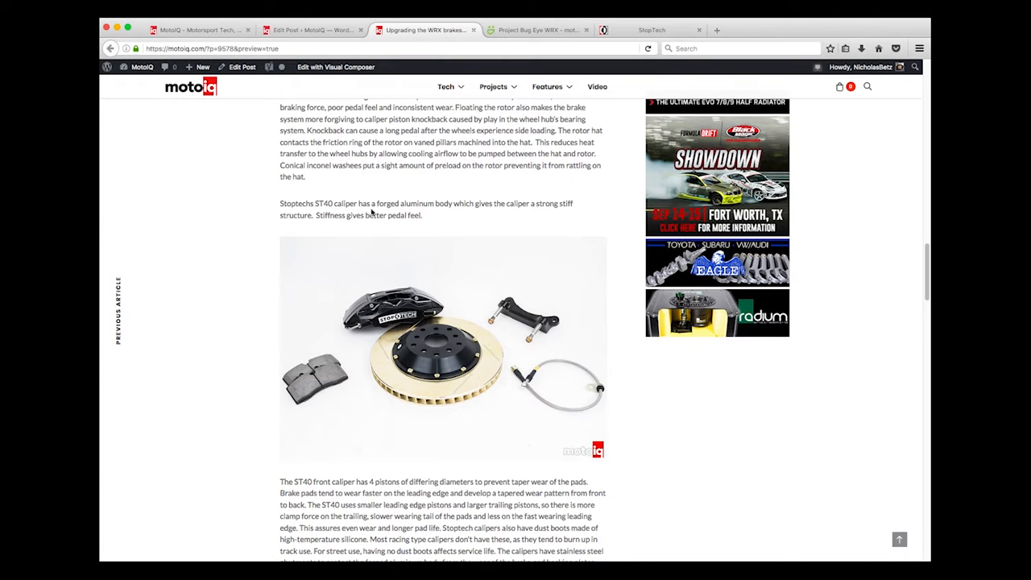
{"action": "left_click", "coordinate": [323, 30]}
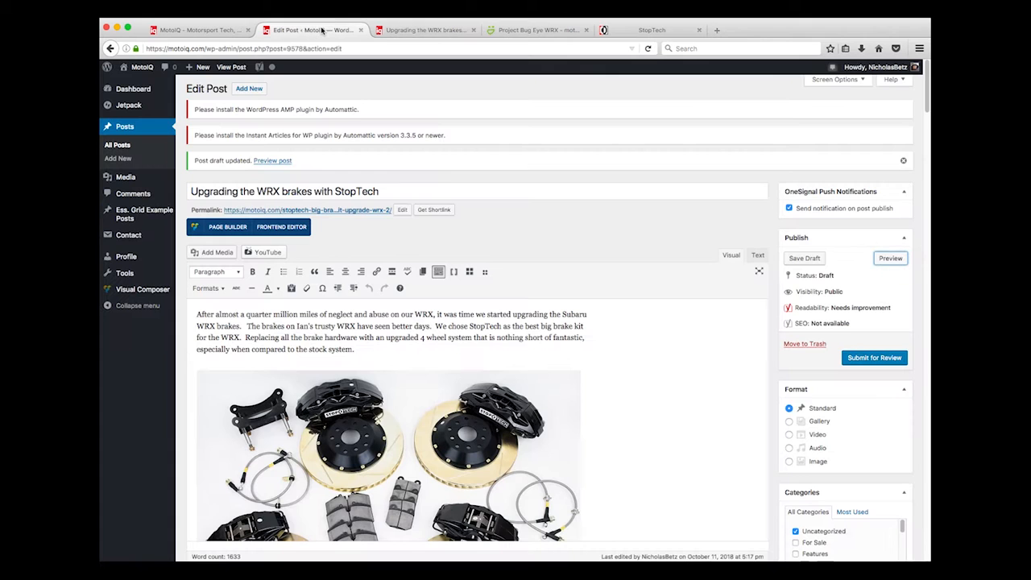
Insert a page break just before the ST40 front caliper paragraph
{"action": "scroll", "coordinate": [617, 290], "scroll_direction": "down", "scroll_amount": 10}
{"action": "scroll", "coordinate": [617, 291], "scroll_direction": "up", "scroll_amount": 10}
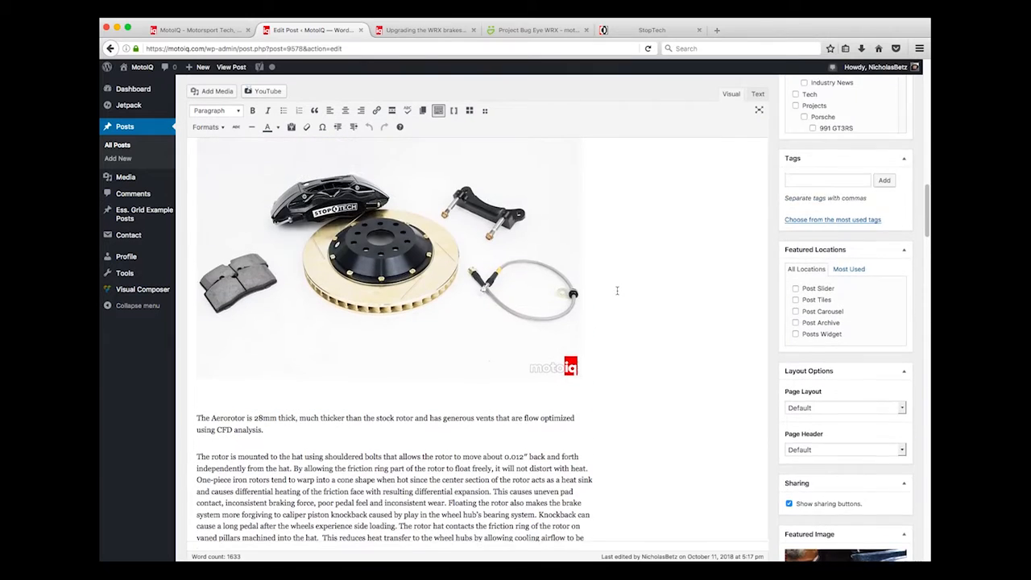
{"action": "scroll", "coordinate": [617, 290], "scroll_direction": "down", "scroll_amount": 5}
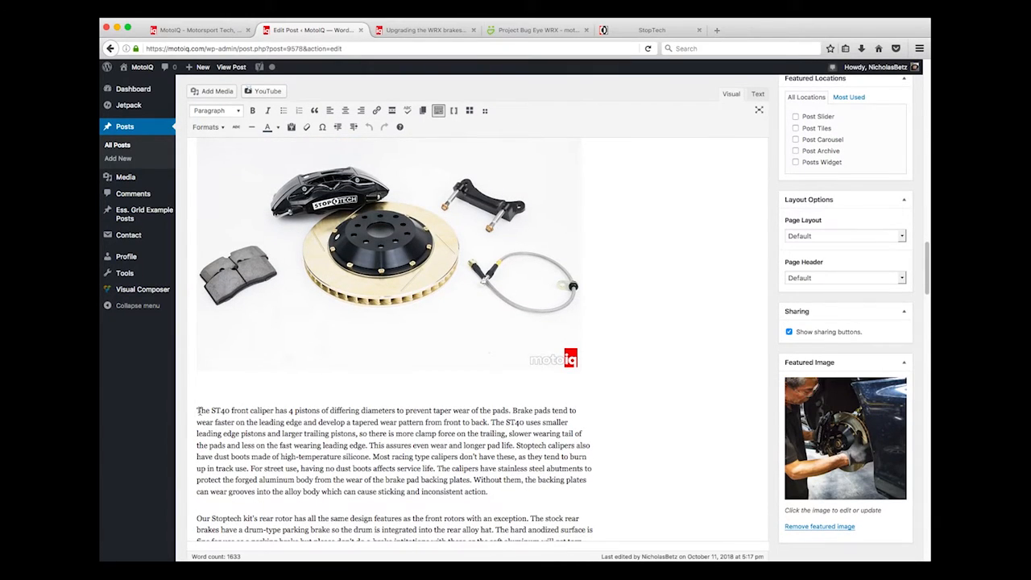
{"action": "left_click", "coordinate": [197, 410]}
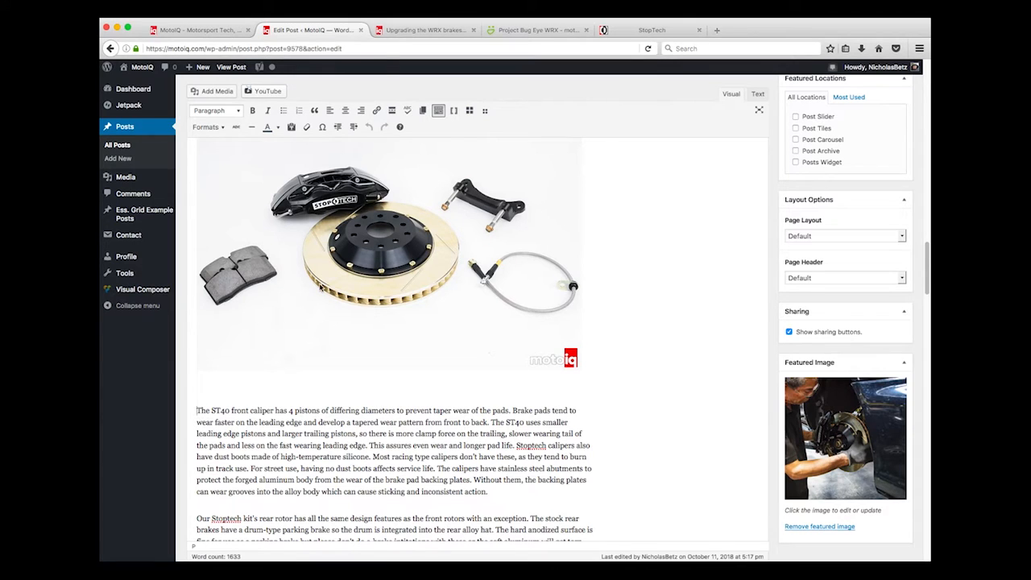
{"action": "left_click", "coordinate": [423, 113]}
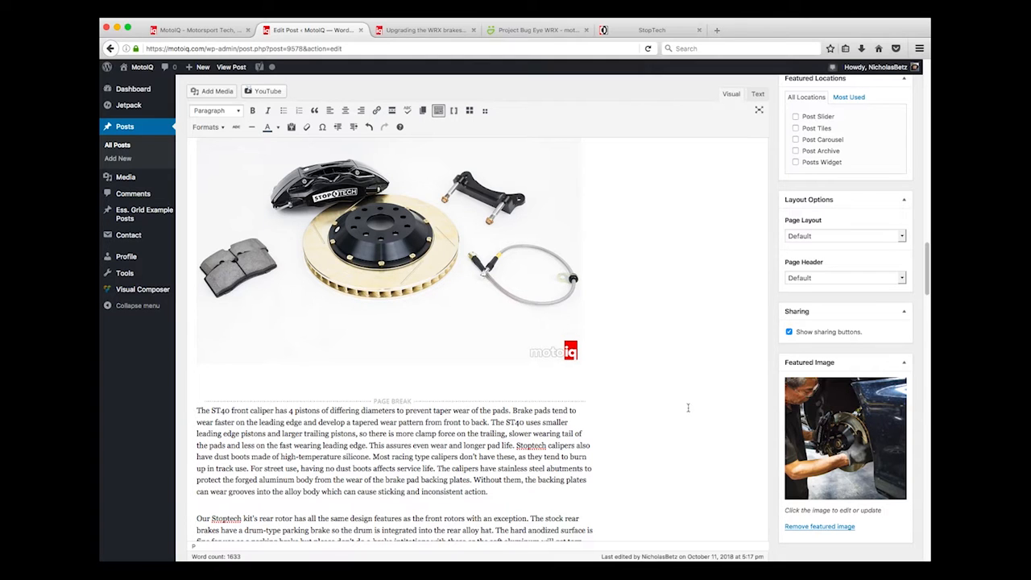
Preview the post as it will appear
{"action": "scroll", "coordinate": [669, 400], "scroll_direction": "down", "scroll_amount": 3}
{"action": "scroll", "coordinate": [646, 326], "scroll_direction": "down", "scroll_amount": 5}
{"action": "scroll", "coordinate": [875, 221], "scroll_direction": "up", "scroll_amount": 10}
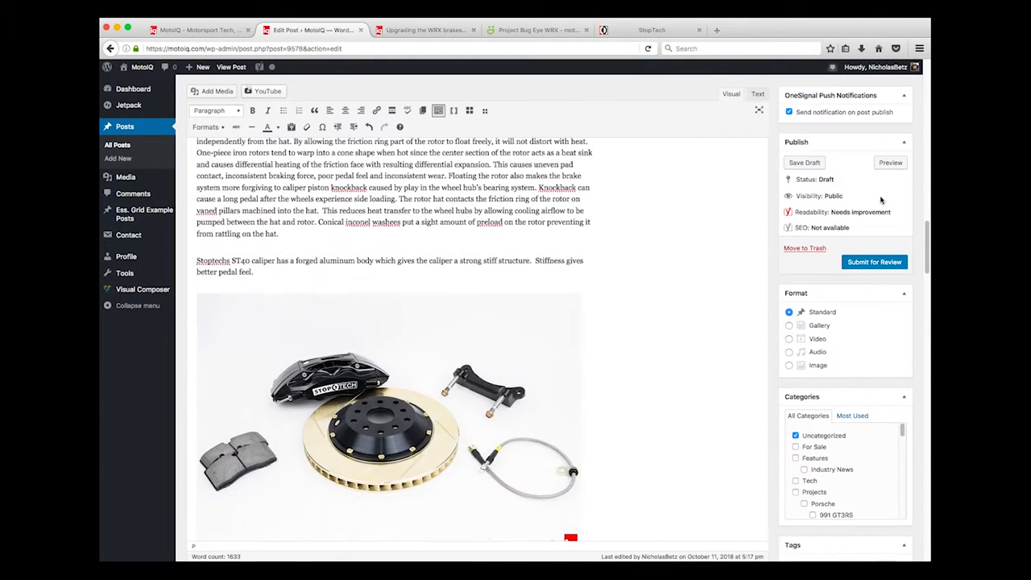
{"action": "left_click", "coordinate": [890, 165]}
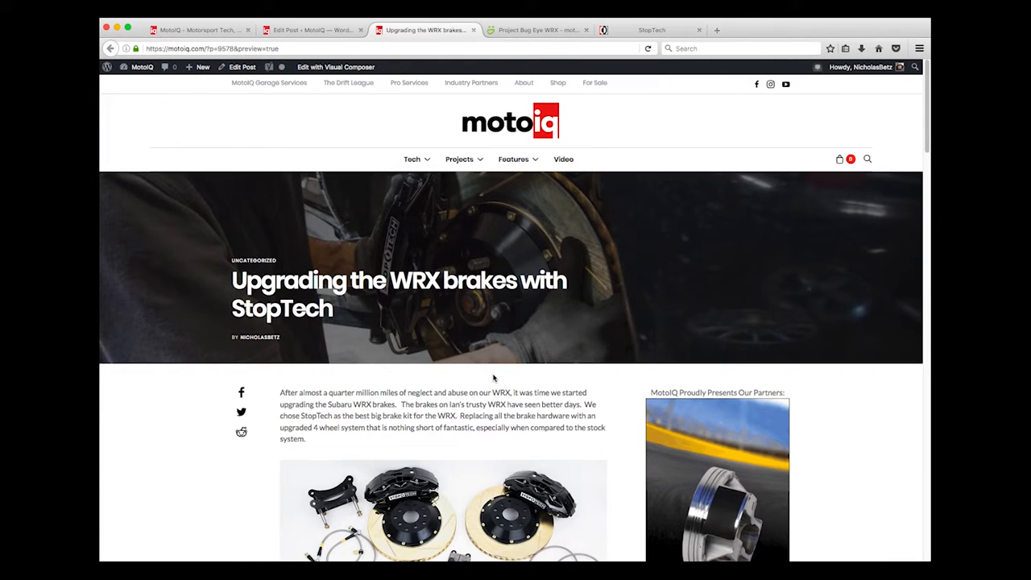
Go to page 2 of the post preview and check it down to the Sources lines
{"action": "scroll", "coordinate": [494, 377], "scroll_direction": "down", "scroll_amount": 15}
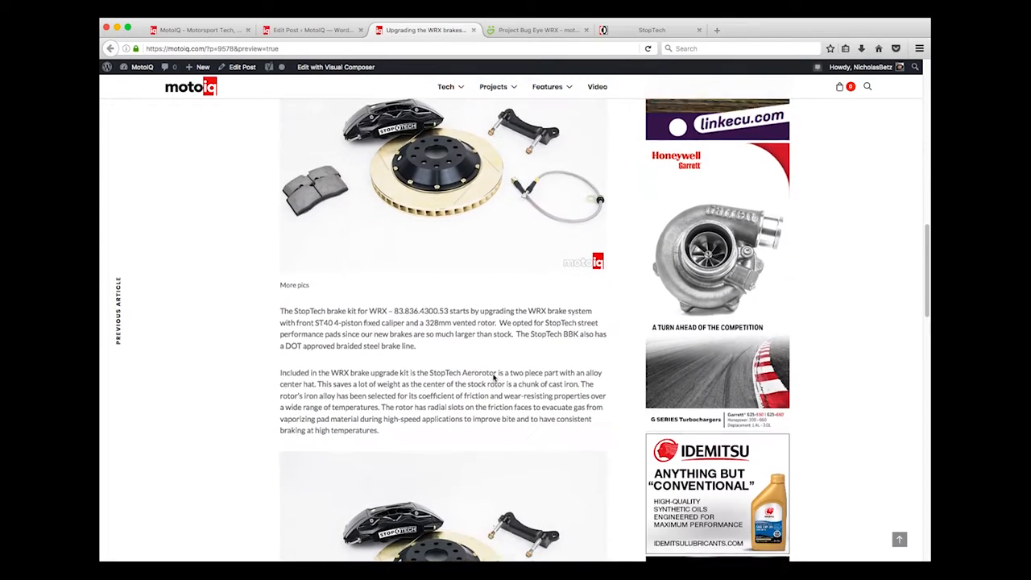
{"action": "scroll", "coordinate": [493, 377], "scroll_direction": "down", "scroll_amount": 10}
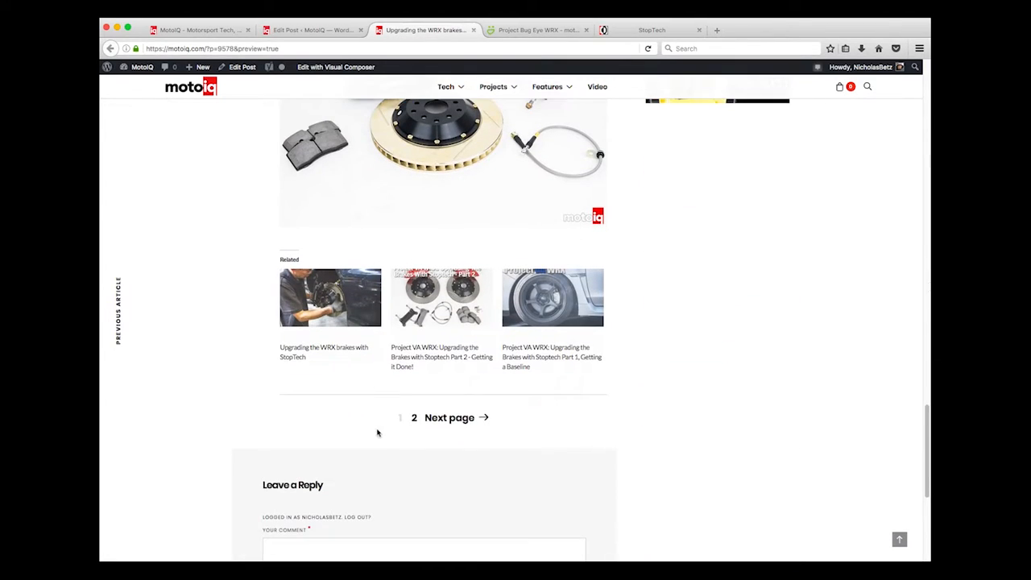
{"action": "left_click", "coordinate": [415, 418]}
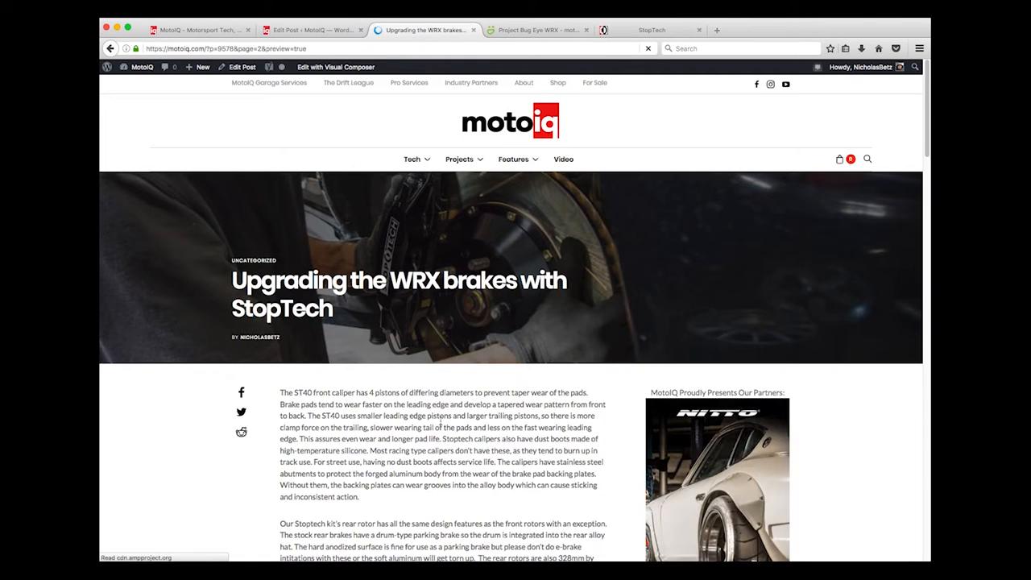
{"action": "scroll", "coordinate": [441, 423], "scroll_direction": "down", "scroll_amount": 10}
{"action": "scroll", "coordinate": [441, 420], "scroll_direction": "down", "scroll_amount": 10}
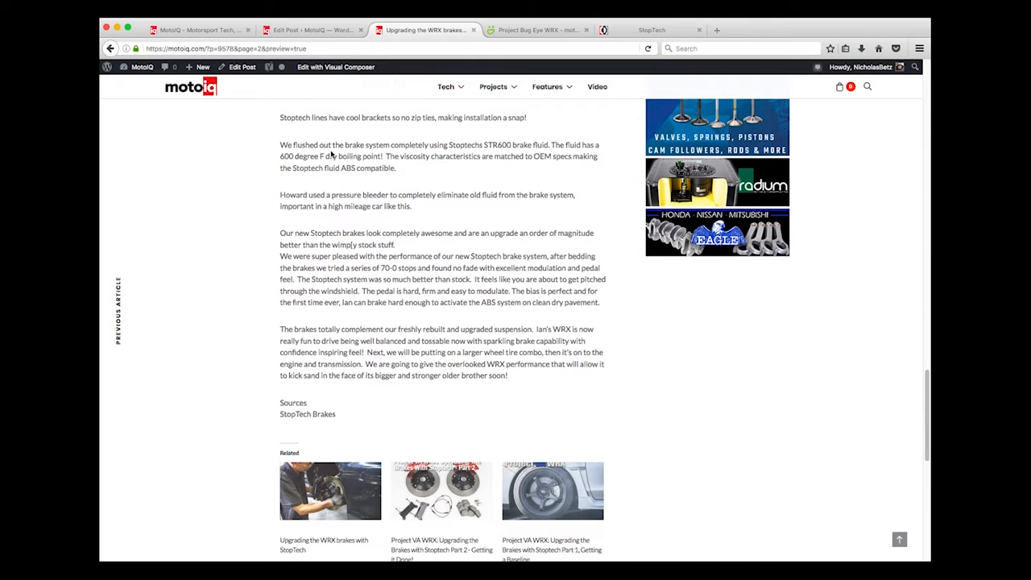
Glance at the post editor, return to the preview, then bring up the MotoIQ homepage
{"action": "left_click", "coordinate": [306, 32]}
{"action": "scroll", "coordinate": [595, 326], "scroll_direction": "down", "scroll_amount": 5}
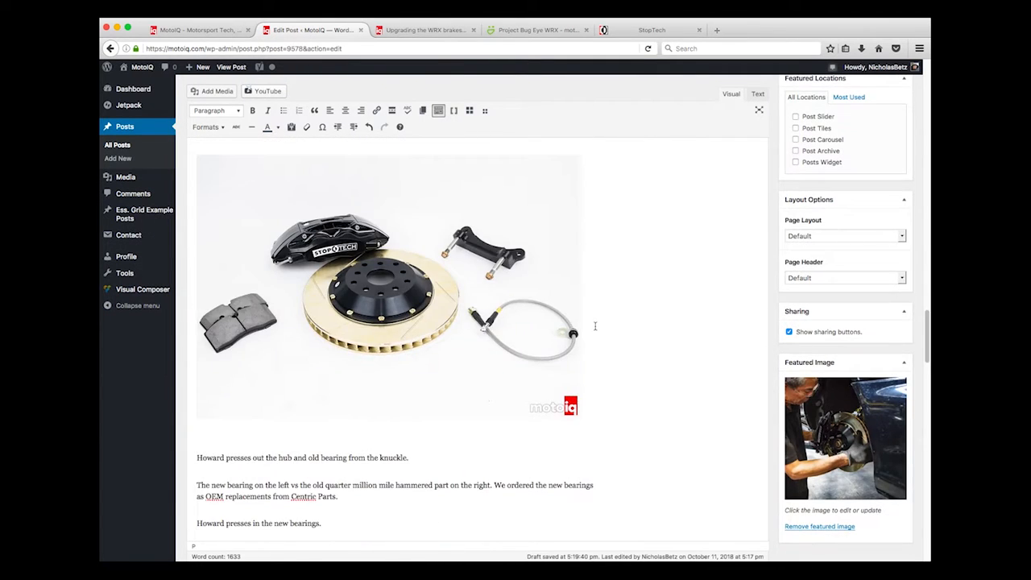
{"action": "scroll", "coordinate": [596, 326], "scroll_direction": "down", "scroll_amount": 3}
{"action": "scroll", "coordinate": [595, 325], "scroll_direction": "up", "scroll_amount": 10}
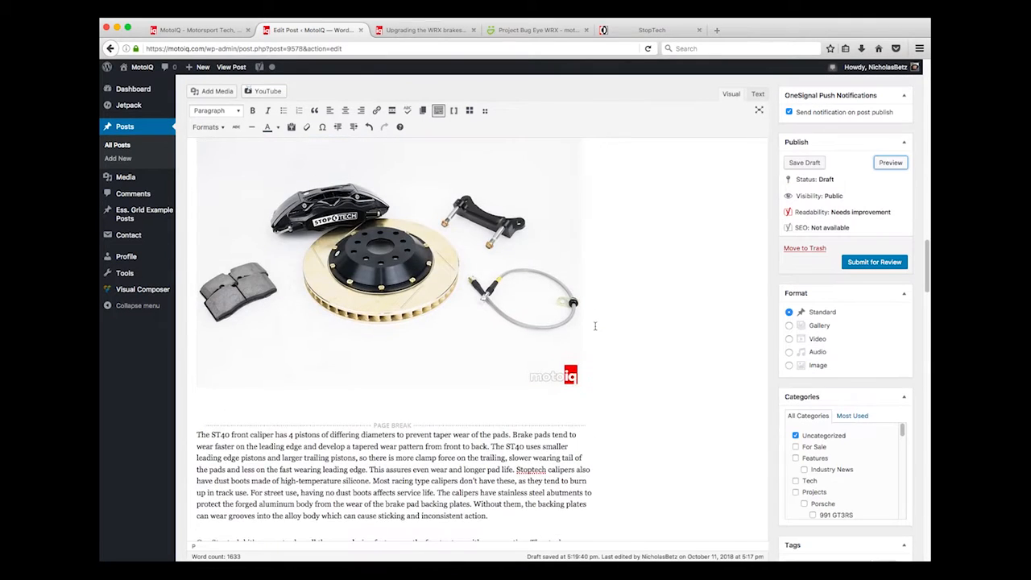
{"action": "scroll", "coordinate": [595, 326], "scroll_direction": "up", "scroll_amount": 3}
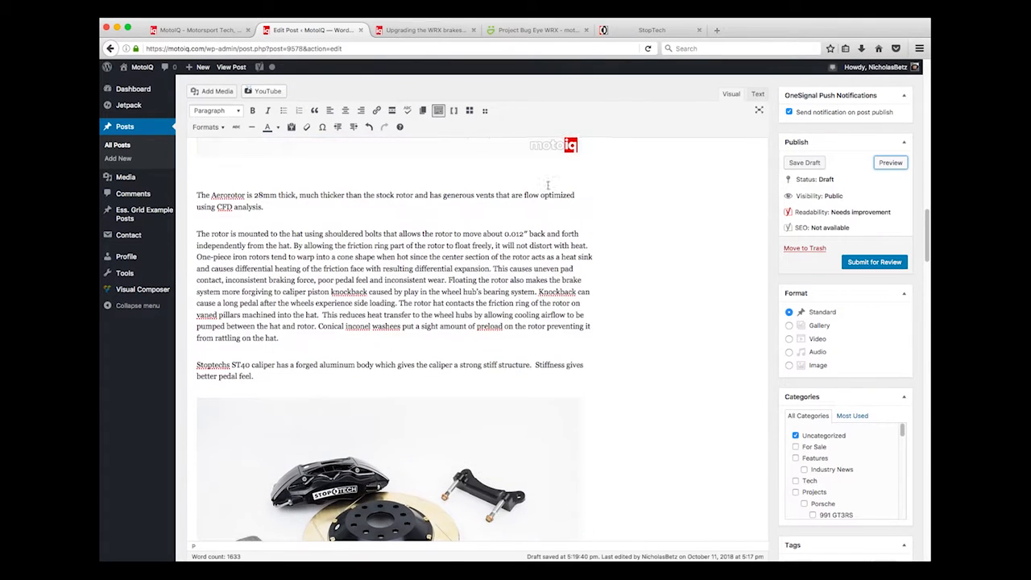
{"action": "left_click", "coordinate": [435, 29]}
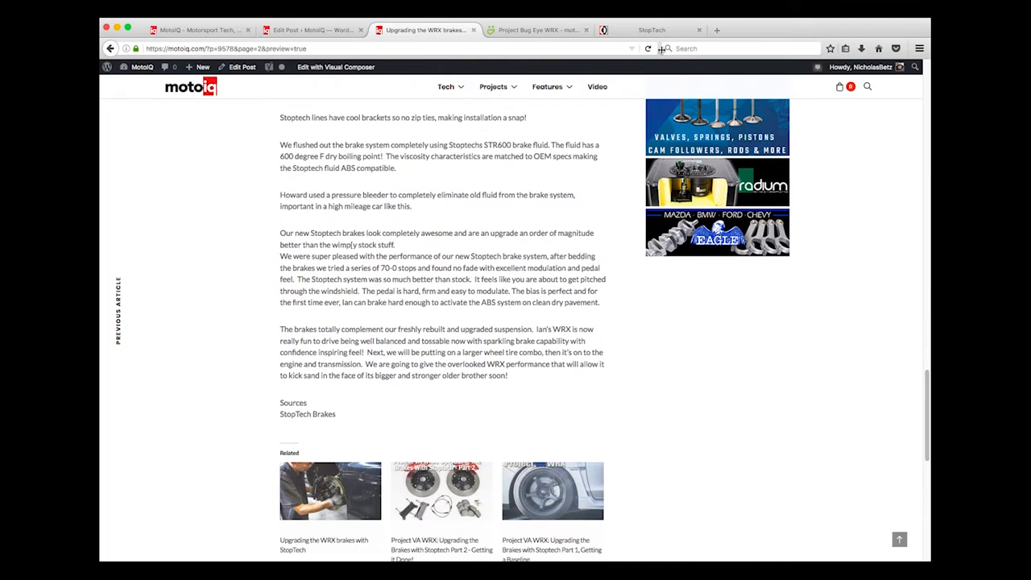
{"action": "left_click", "coordinate": [185, 30]}
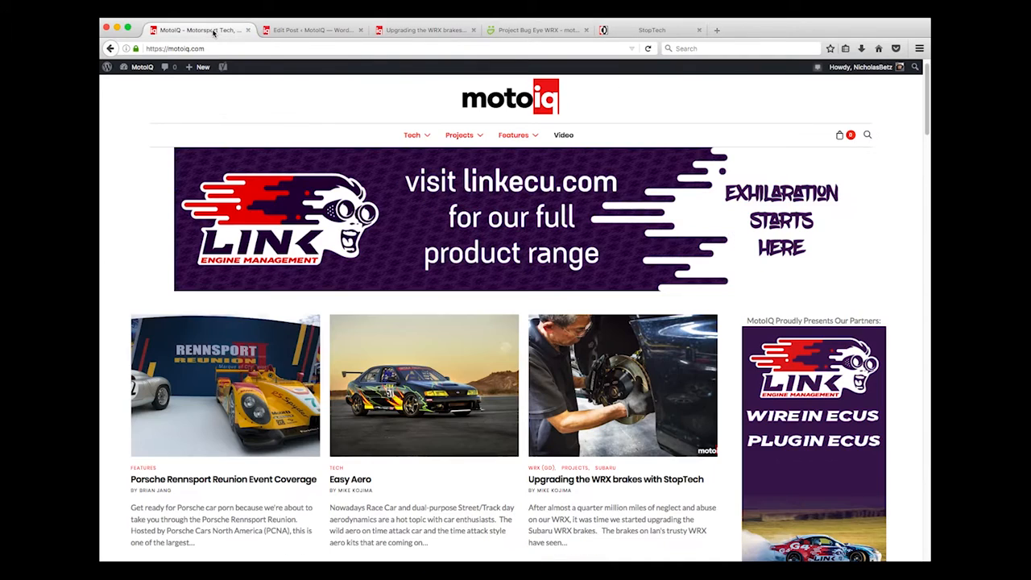
Go back to the published WRX brakes article to review its StopTech link, then return to the editor
{"action": "left_click", "coordinate": [111, 48]}
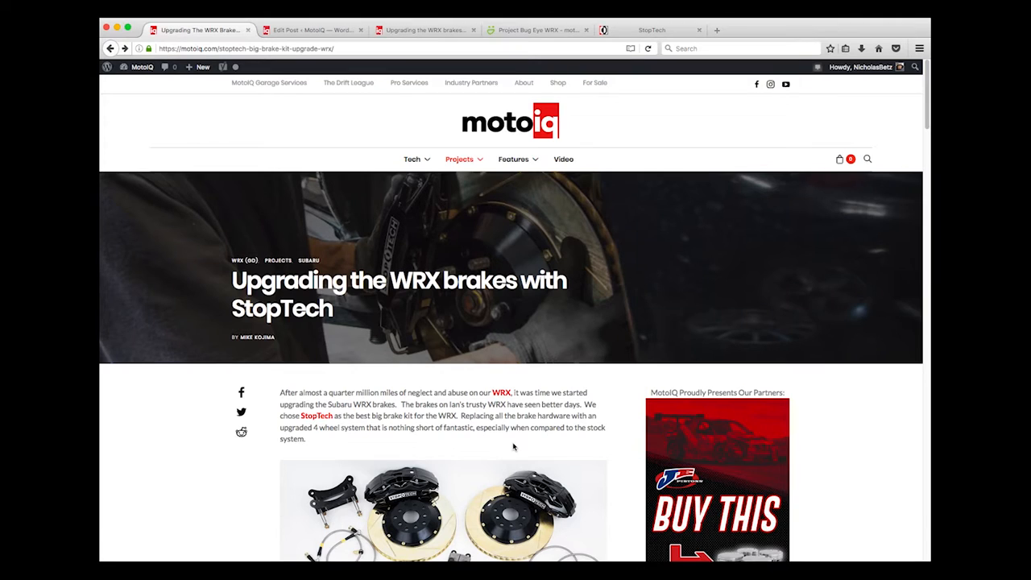
{"action": "scroll", "coordinate": [515, 448], "scroll_direction": "down", "scroll_amount": 5}
{"action": "scroll", "coordinate": [514, 446], "scroll_direction": "up", "scroll_amount": 1}
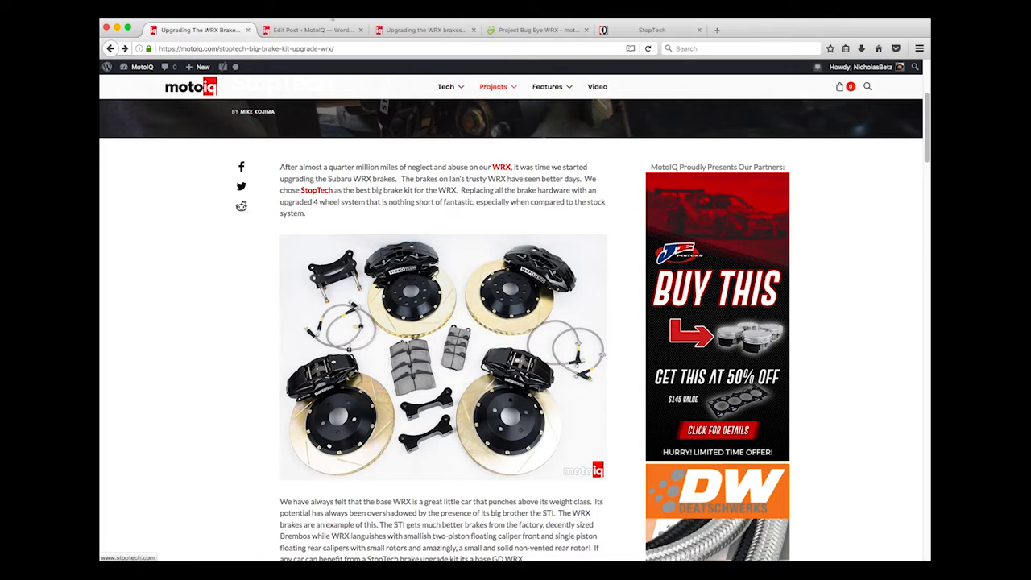
{"action": "left_click", "coordinate": [310, 30]}
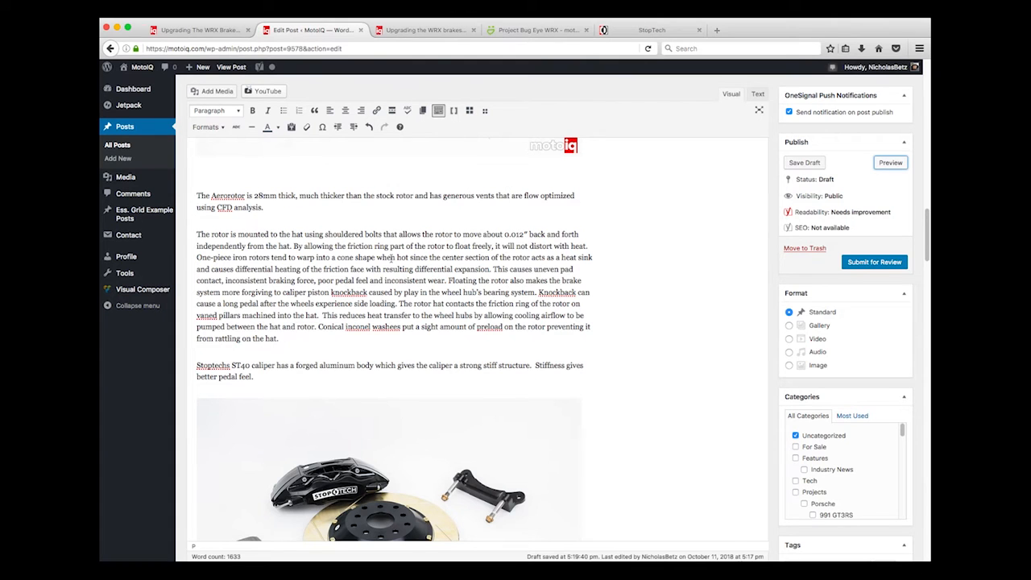
{"action": "scroll", "coordinate": [392, 257], "scroll_direction": "up", "scroll_amount": 20}
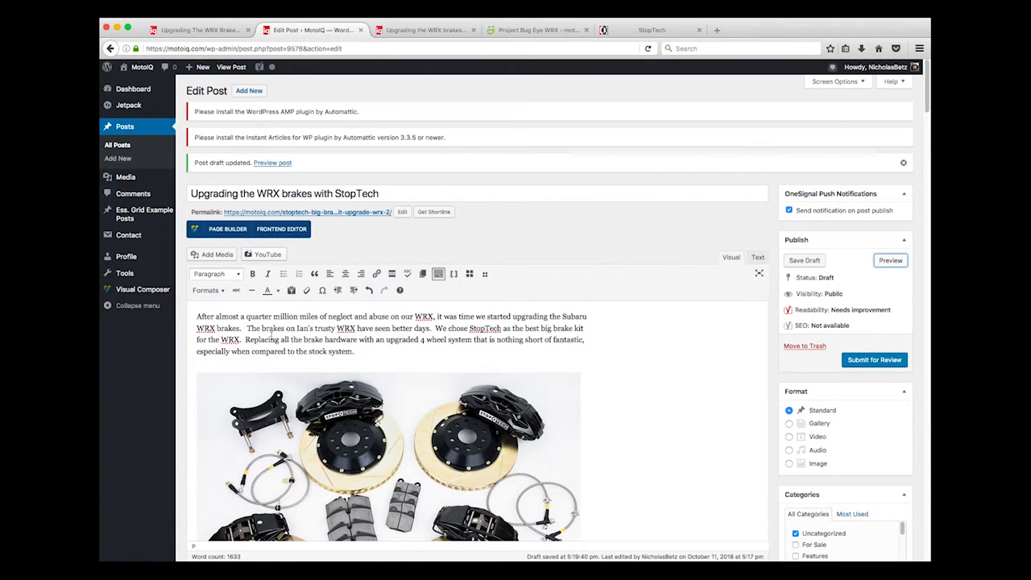
{"action": "left_click_drag", "start_coordinate": [471, 328], "coordinate": [502, 329]}
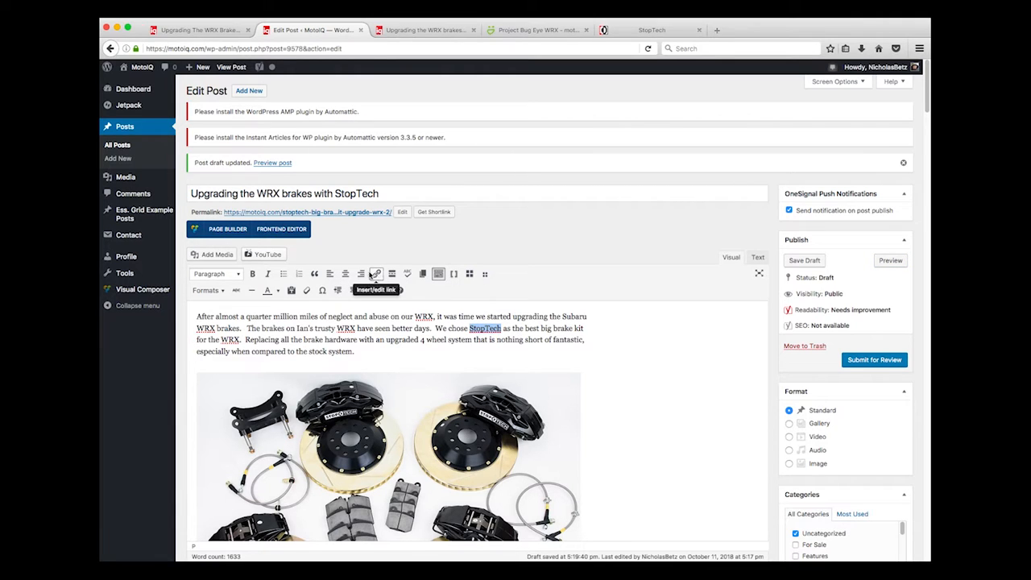
{"action": "left_click", "coordinate": [377, 275]}
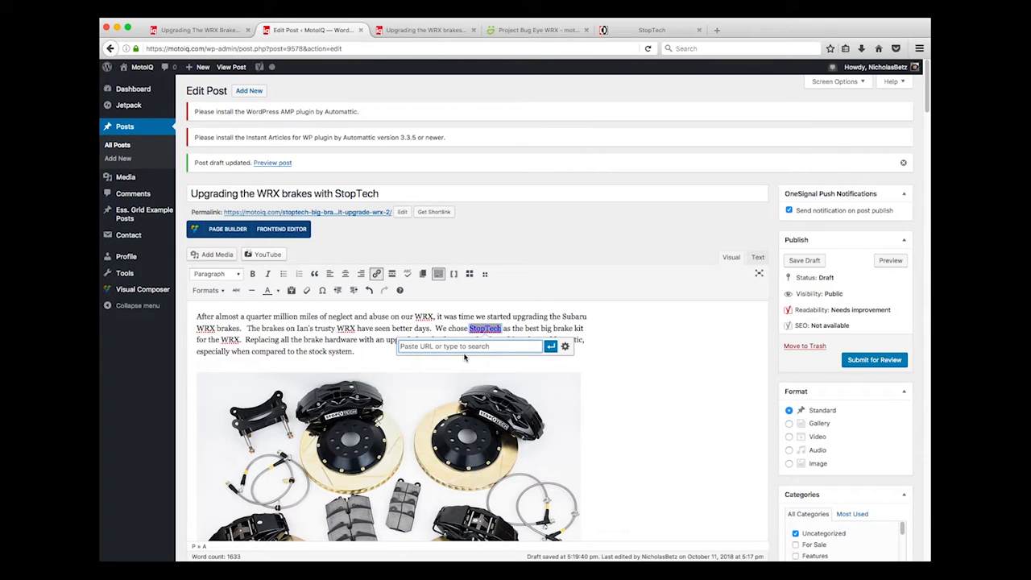
{"action": "left_click", "coordinate": [667, 34]}
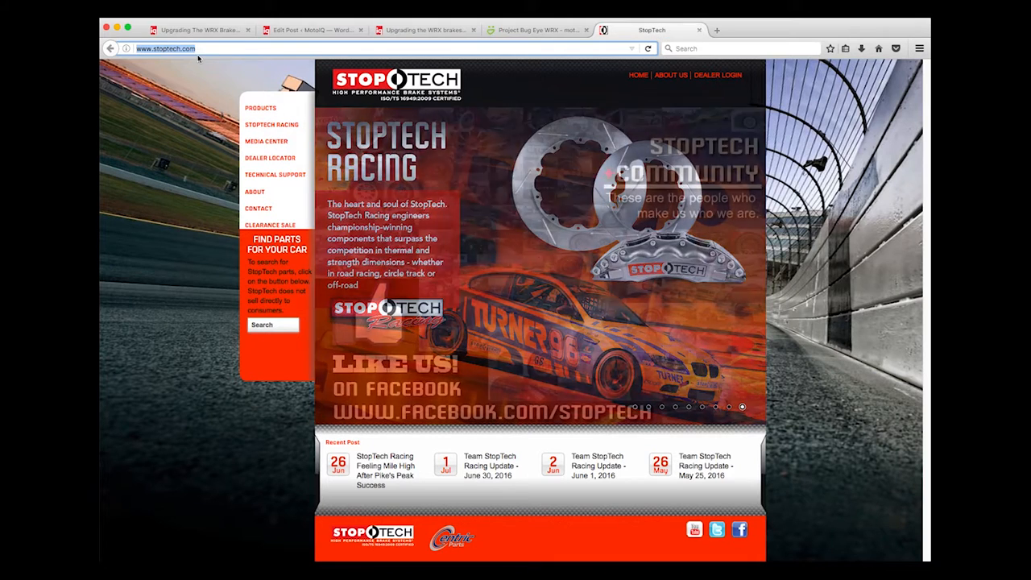
{"action": "left_click", "coordinate": [183, 50]}
{"action": "key", "text": "super+c"}
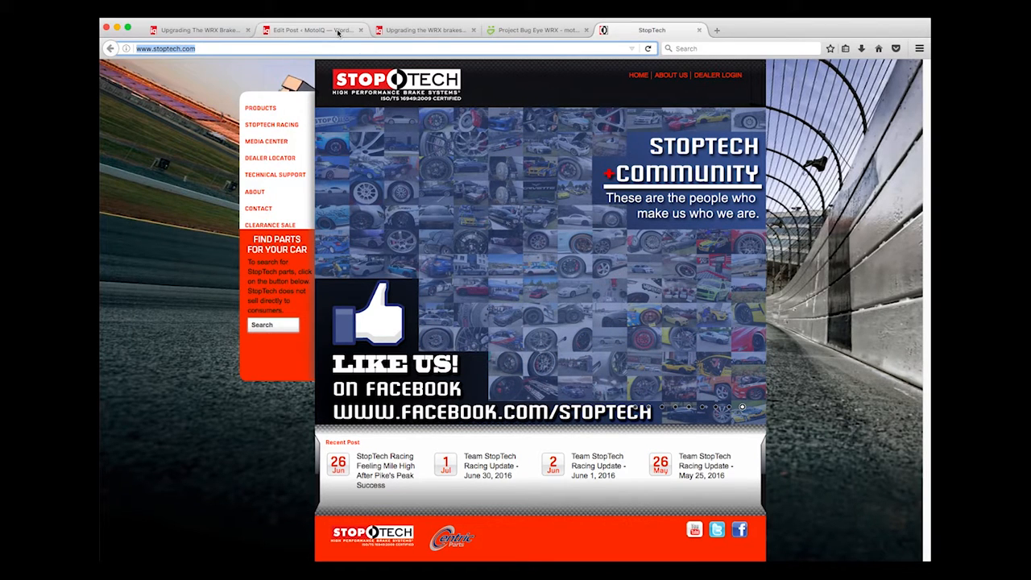
{"action": "left_click", "coordinate": [310, 30]}
{"action": "left_click", "coordinate": [438, 346]}
{"action": "key", "text": "super+v"}
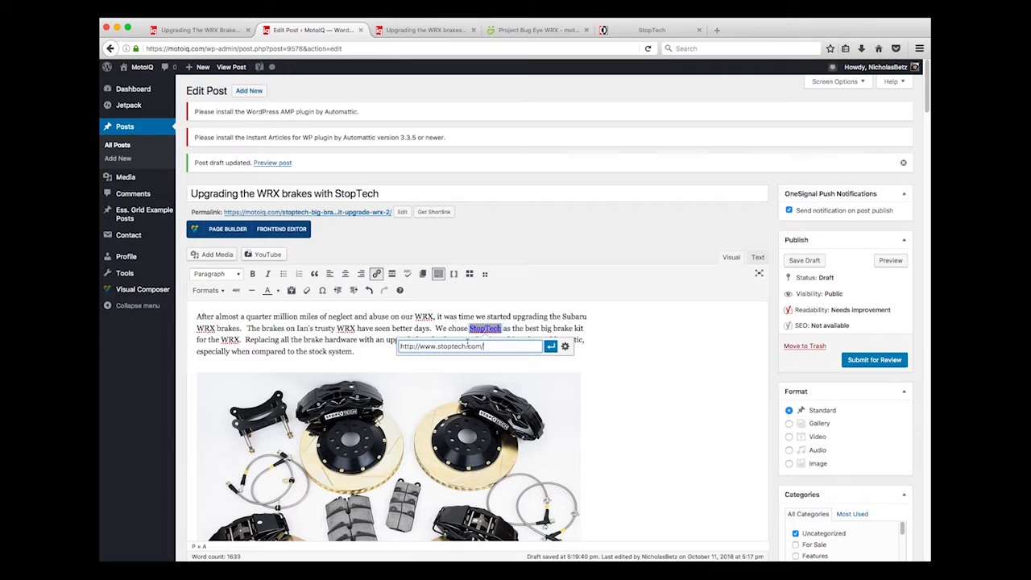
{"action": "left_click", "coordinate": [552, 347]}
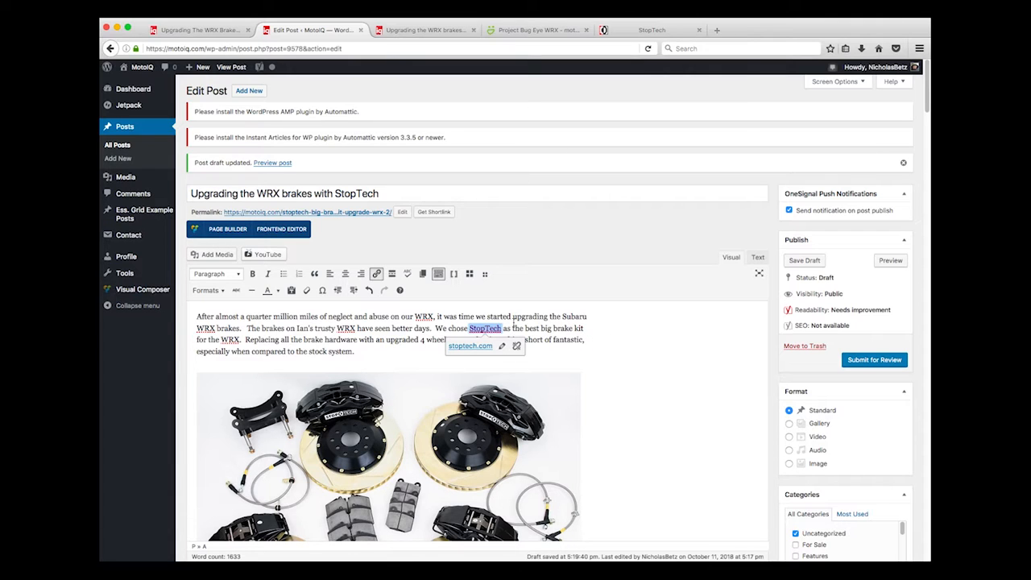
Toggle the extra formatting toolbar off and back on
{"action": "left_click", "coordinate": [438, 274]}
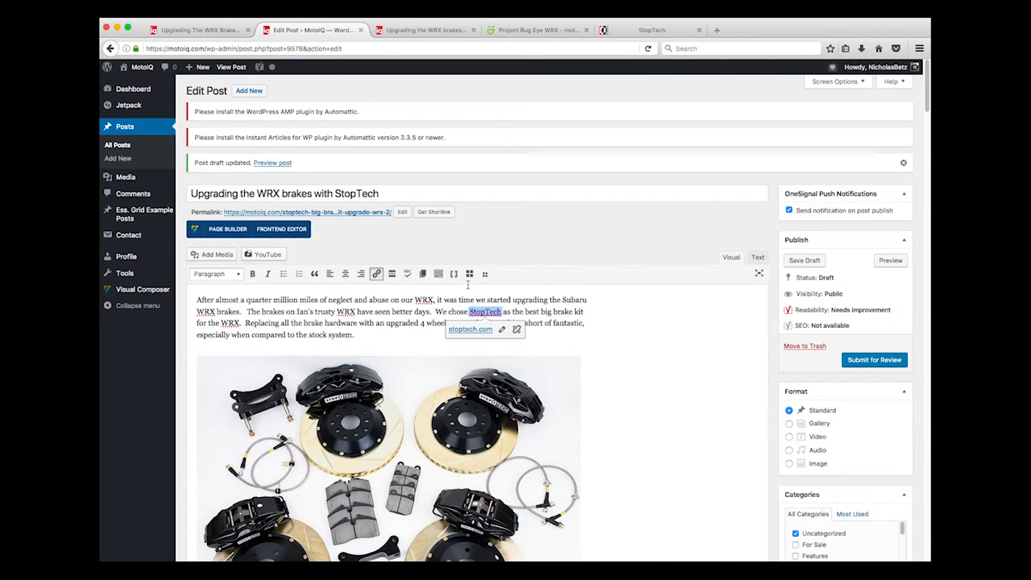
{"action": "left_click", "coordinate": [437, 275]}
{"action": "left_click", "coordinate": [437, 275]}
{"action": "left_click", "coordinate": [437, 274]}
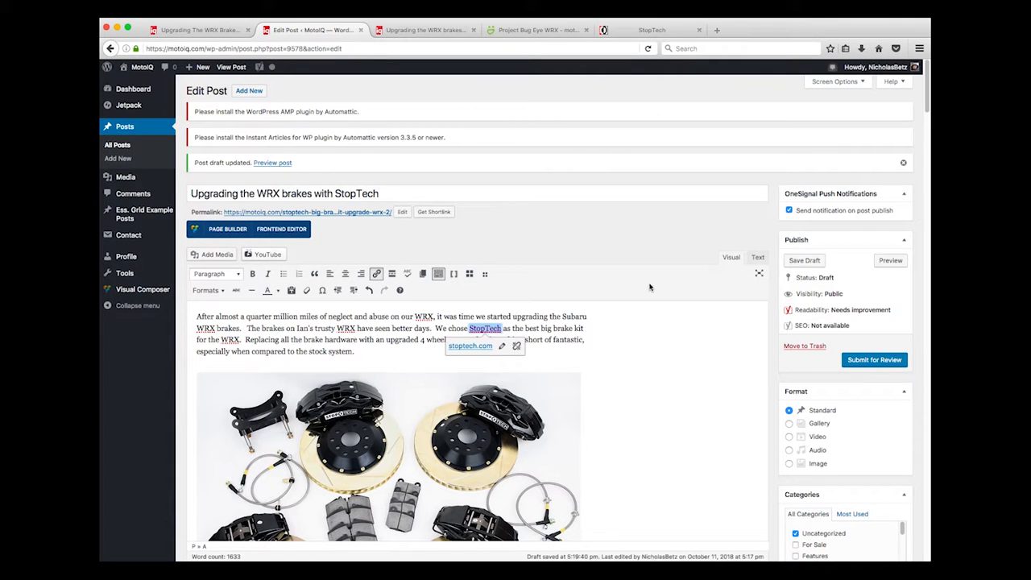
At the end of the post, select both the 'Sources' and 'StopTech Brakes' lines
{"action": "scroll", "coordinate": [626, 407], "scroll_direction": "down", "scroll_amount": 10}
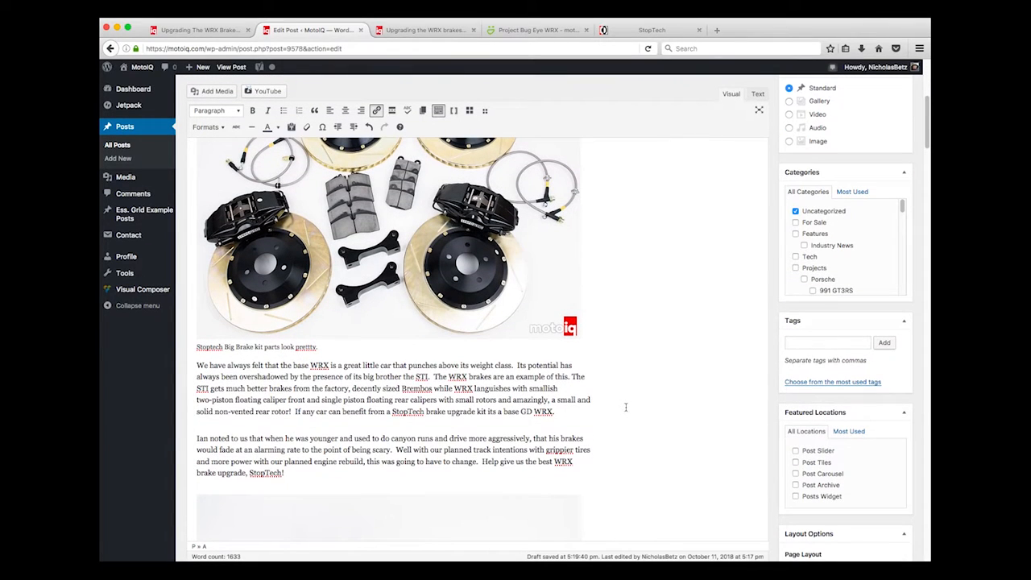
{"action": "scroll", "coordinate": [607, 392], "scroll_direction": "down", "scroll_amount": 15}
{"action": "scroll", "coordinate": [607, 390], "scroll_direction": "down", "scroll_amount": 15}
{"action": "scroll", "coordinate": [607, 390], "scroll_direction": "down", "scroll_amount": 15}
{"action": "scroll", "coordinate": [606, 390], "scroll_direction": "up", "scroll_amount": 10}
{"action": "scroll", "coordinate": [607, 390], "scroll_direction": "down", "scroll_amount": 8}
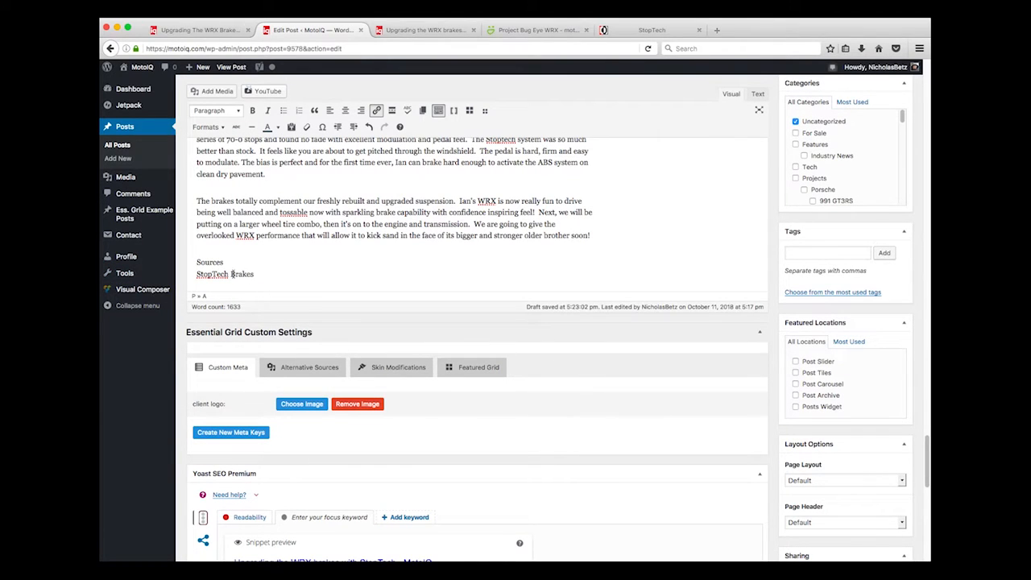
{"action": "left_click_drag", "start_coordinate": [197, 263], "coordinate": [224, 262]}
{"action": "left_click", "coordinate": [205, 262]}
{"action": "left_click_drag", "start_coordinate": [197, 263], "coordinate": [272, 272]}
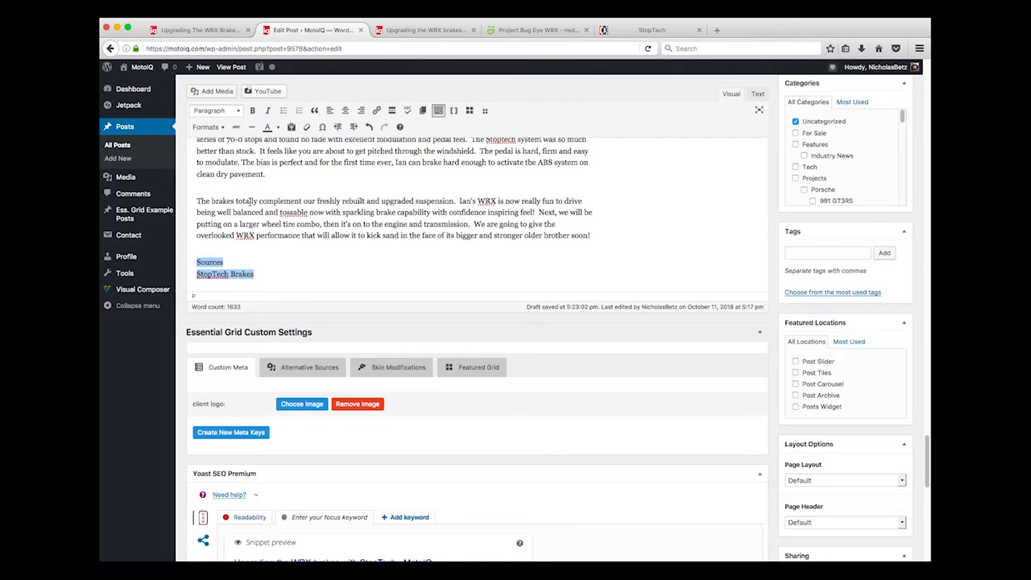
Format the Sources and StopTech Brakes lines as Heading 3
{"action": "left_click", "coordinate": [238, 111]}
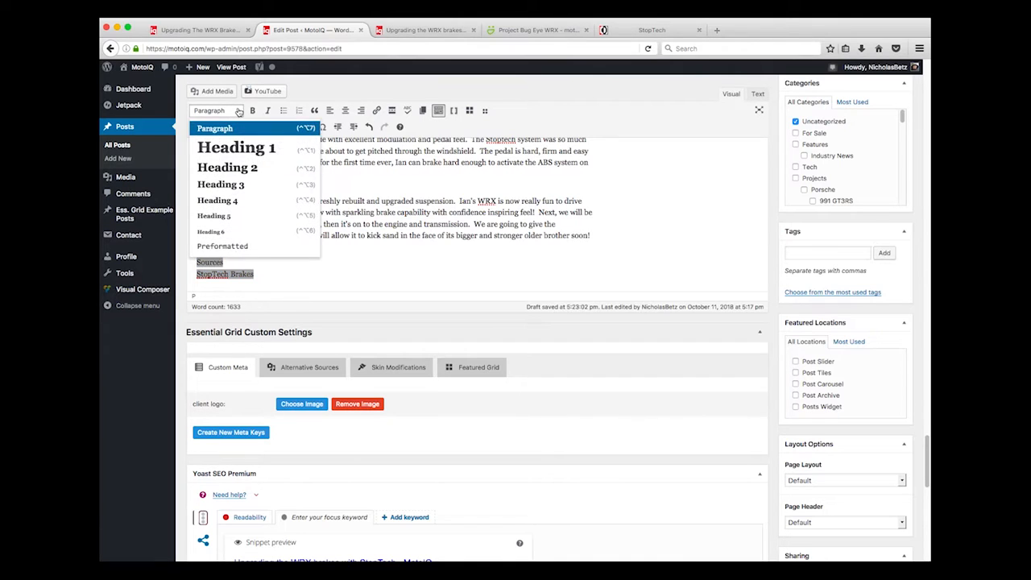
{"action": "left_click", "coordinate": [237, 186]}
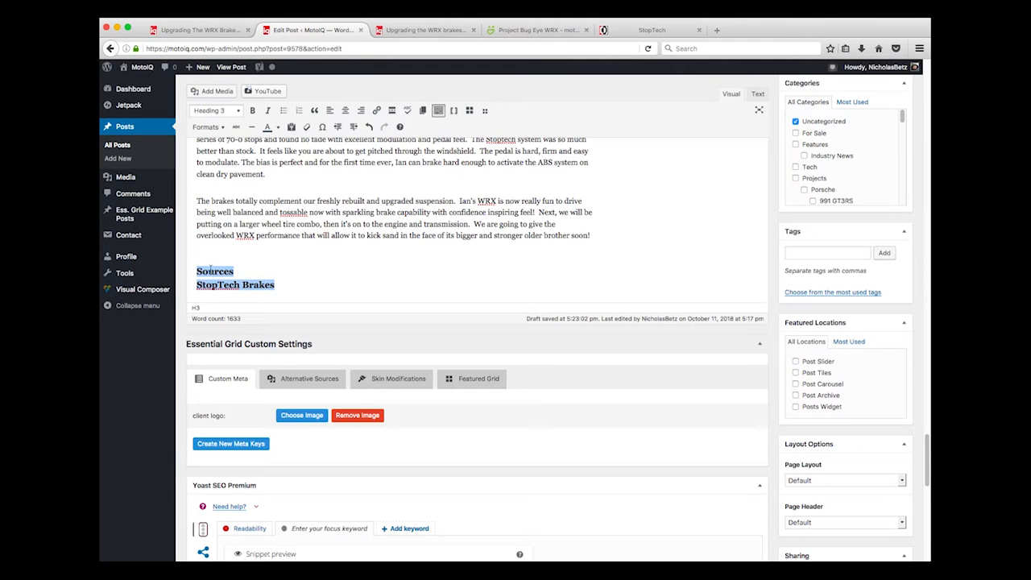
{"action": "left_click", "coordinate": [213, 269]}
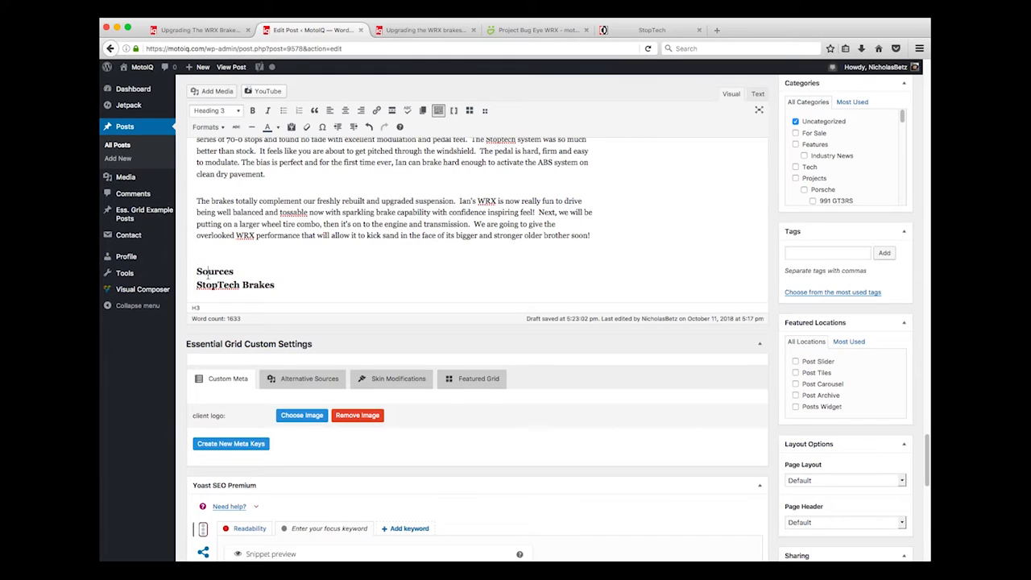
Select the 'StopTech Brakes' line under Sources
{"action": "left_click_drag", "start_coordinate": [194, 271], "coordinate": [233, 272]}
{"action": "left_click", "coordinate": [239, 271]}
{"action": "left_click_drag", "start_coordinate": [275, 286], "coordinate": [192, 281]}
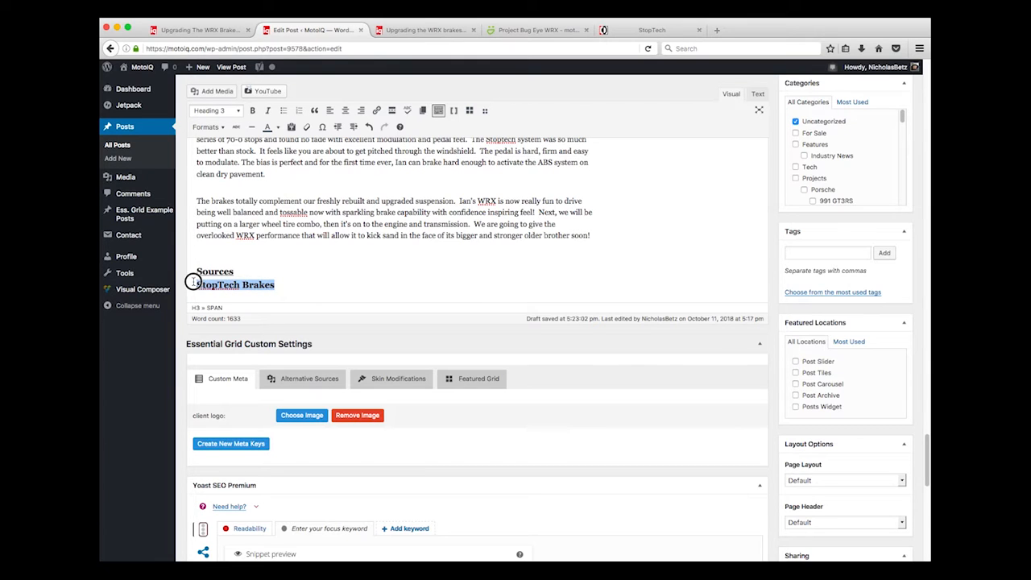
{"action": "left_click", "coordinate": [376, 111]}
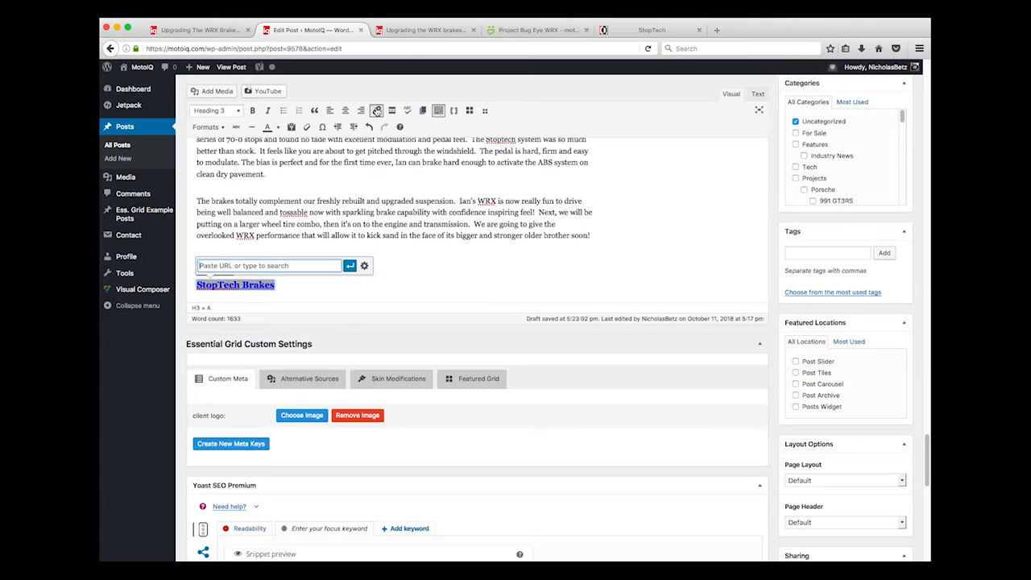
{"action": "left_click", "coordinate": [652, 30]}
{"action": "left_click", "coordinate": [252, 48]}
{"action": "key", "text": "super+c"}
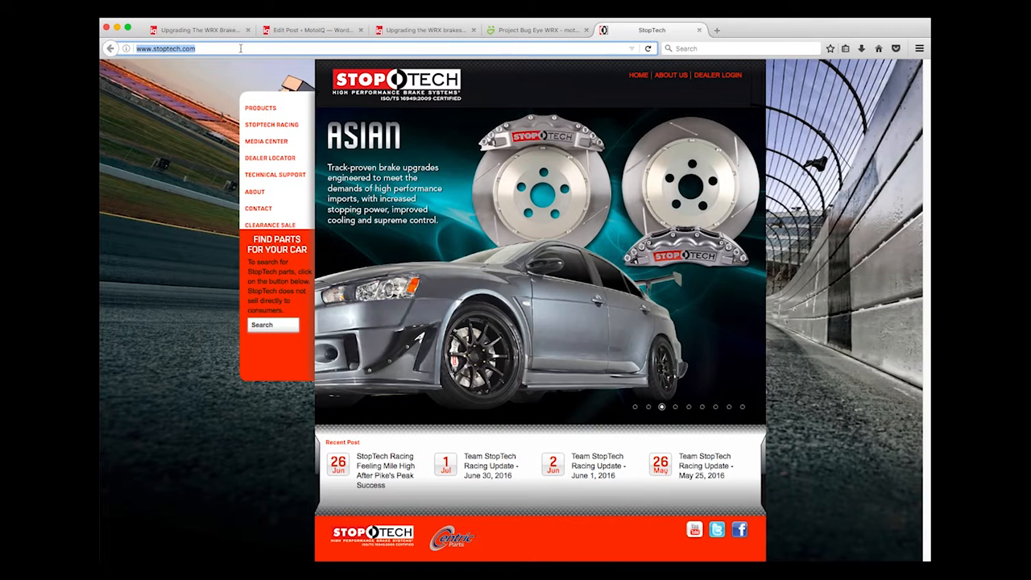
{"action": "left_click", "coordinate": [426, 30]}
{"action": "left_click", "coordinate": [337, 33]}
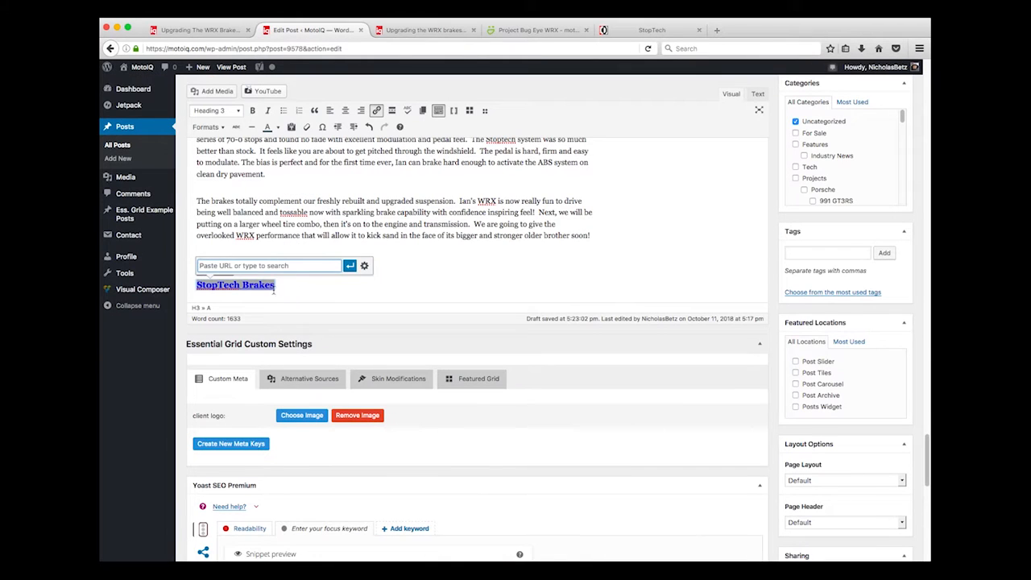
{"action": "key", "text": "super+v"}
{"action": "left_click", "coordinate": [350, 267]}
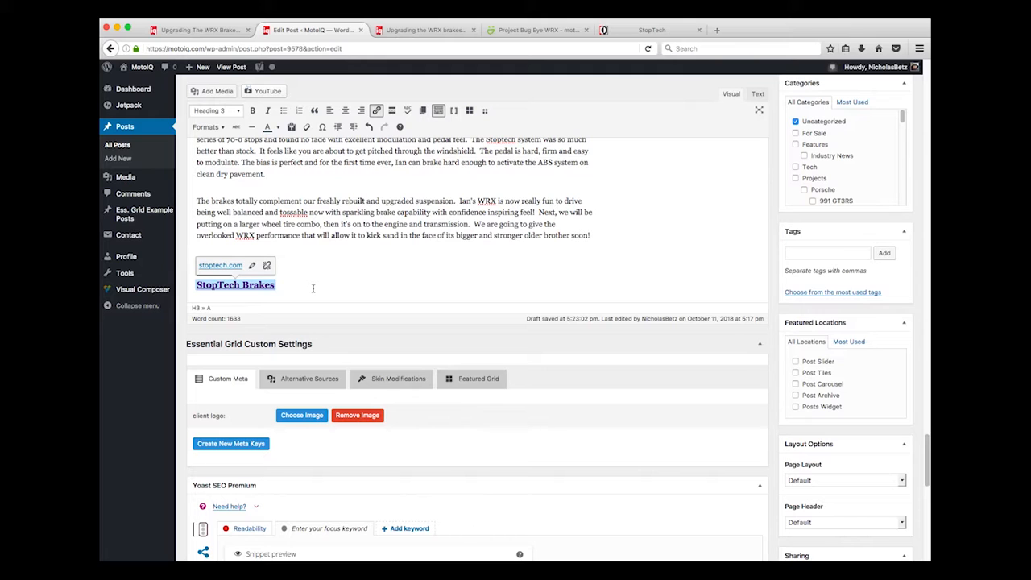
{"action": "left_click", "coordinate": [314, 265]}
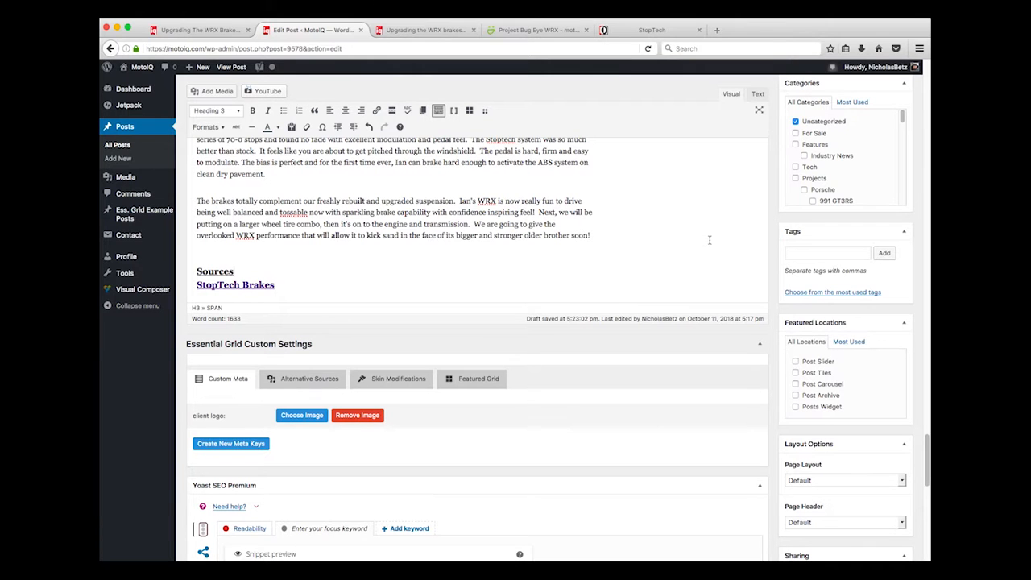
{"action": "scroll", "coordinate": [886, 161], "scroll_direction": "up", "scroll_amount": 10}
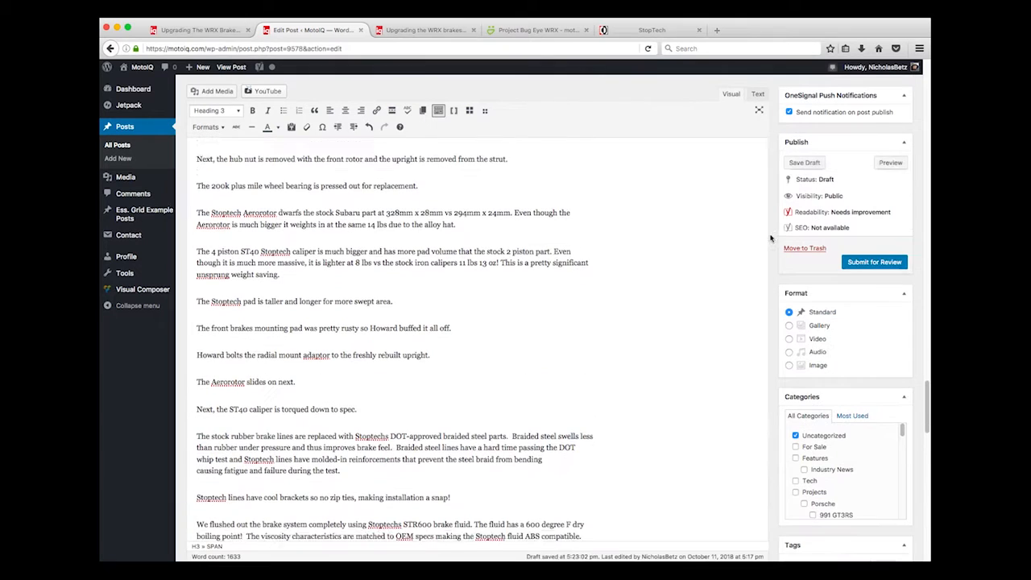
Preview the draft post and look over its first page
{"action": "left_click", "coordinate": [890, 163]}
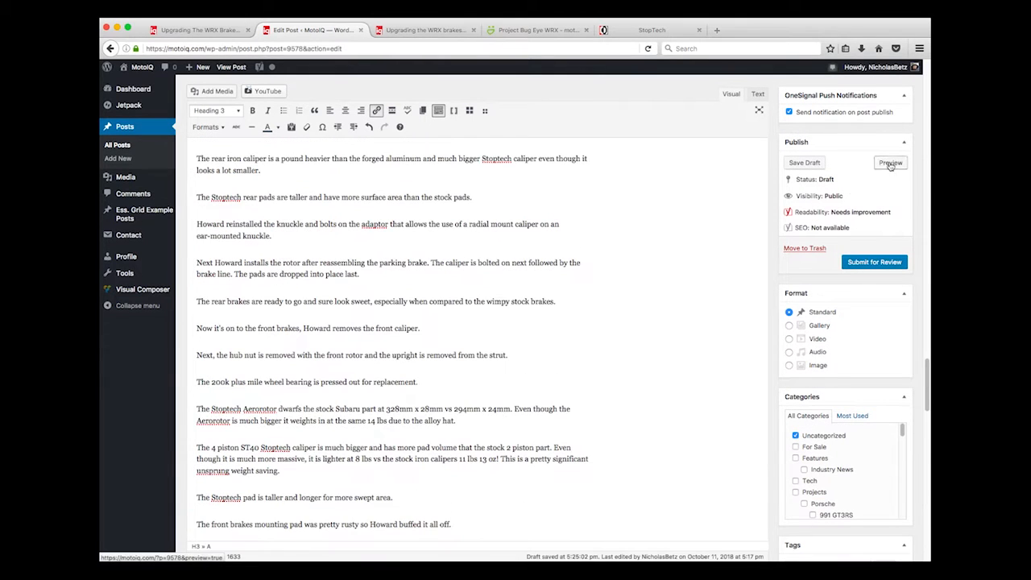
{"action": "left_click", "coordinate": [421, 33]}
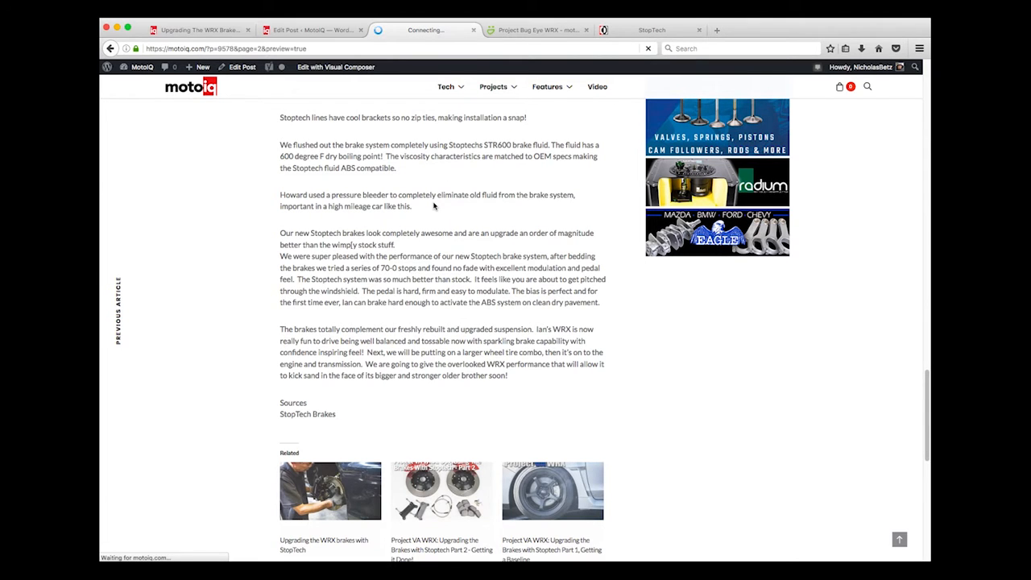
{"action": "scroll", "coordinate": [433, 206], "scroll_direction": "up", "scroll_amount": 4}
{"action": "scroll", "coordinate": [433, 206], "scroll_direction": "up", "scroll_amount": 4}
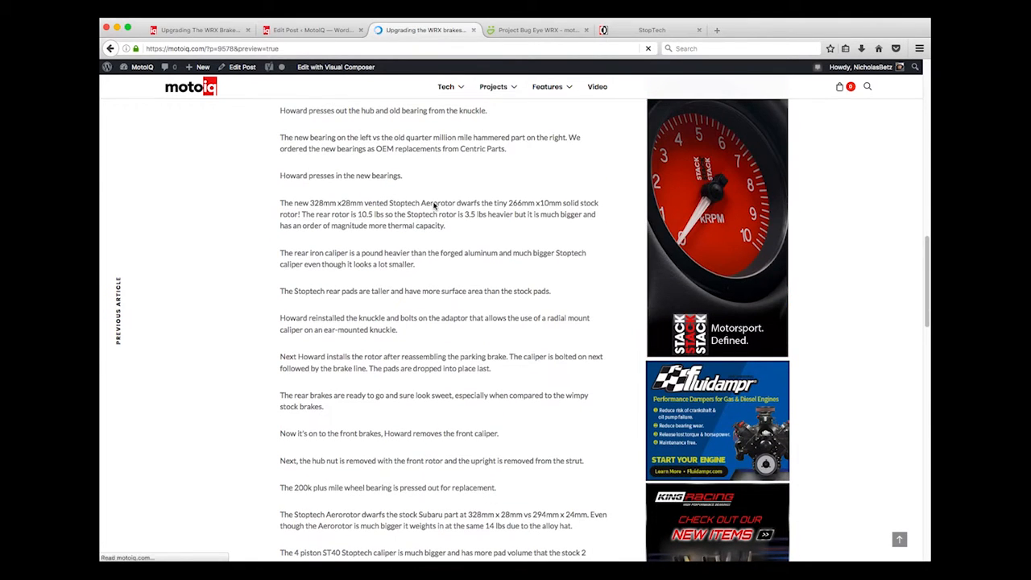
{"action": "scroll", "coordinate": [434, 206], "scroll_direction": "up", "scroll_amount": 10}
{"action": "scroll", "coordinate": [434, 206], "scroll_direction": "down", "scroll_amount": 10}
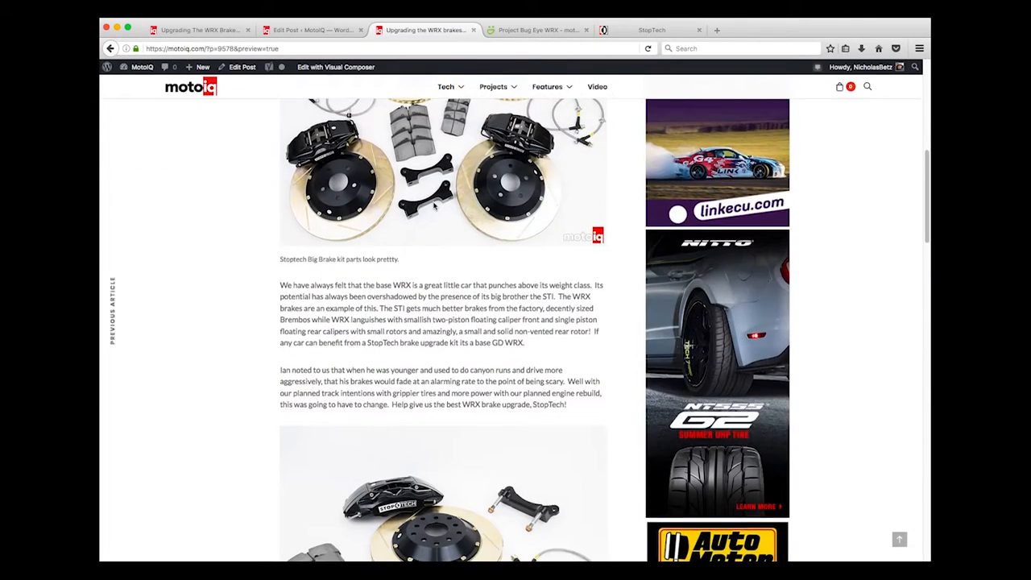
{"action": "scroll", "coordinate": [434, 207], "scroll_direction": "down", "scroll_amount": 15}
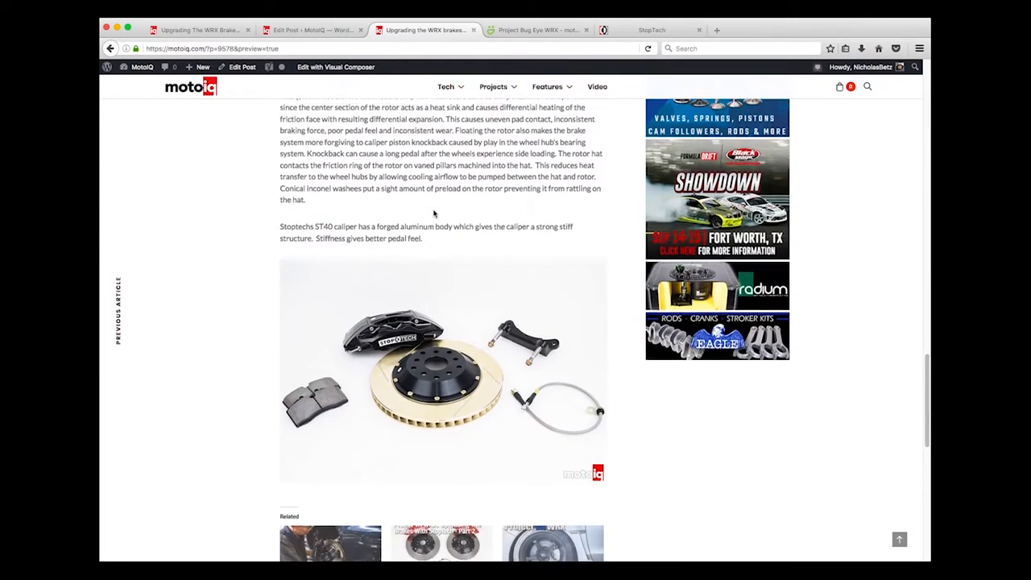
Go to page 2 of the preview and read down to the Sources list
{"action": "left_click", "coordinate": [414, 417]}
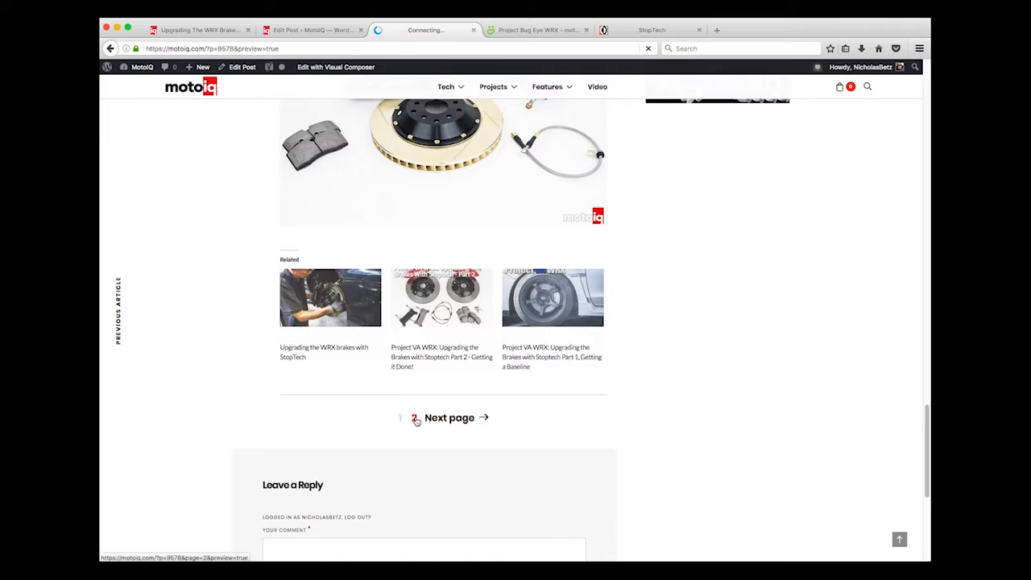
{"action": "scroll", "coordinate": [417, 420], "scroll_direction": "down", "scroll_amount": 10}
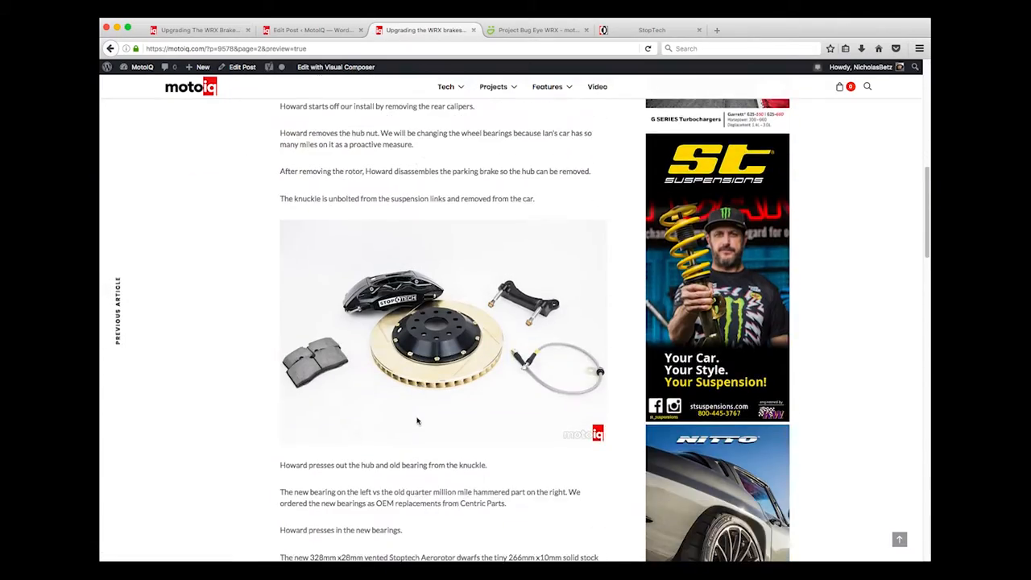
{"action": "scroll", "coordinate": [417, 420], "scroll_direction": "down", "scroll_amount": 15}
{"action": "scroll", "coordinate": [417, 420], "scroll_direction": "up", "scroll_amount": 5}
{"action": "scroll", "coordinate": [418, 421], "scroll_direction": "up", "scroll_amount": 3}
{"action": "scroll", "coordinate": [417, 421], "scroll_direction": "down", "scroll_amount": 4}
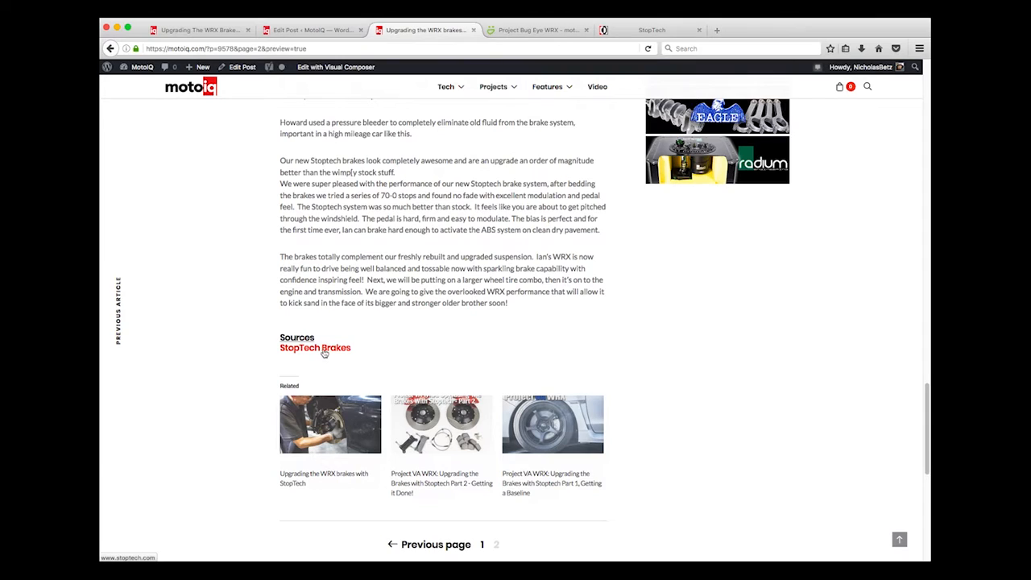
{"action": "scroll", "coordinate": [333, 352], "scroll_direction": "down", "scroll_amount": 2}
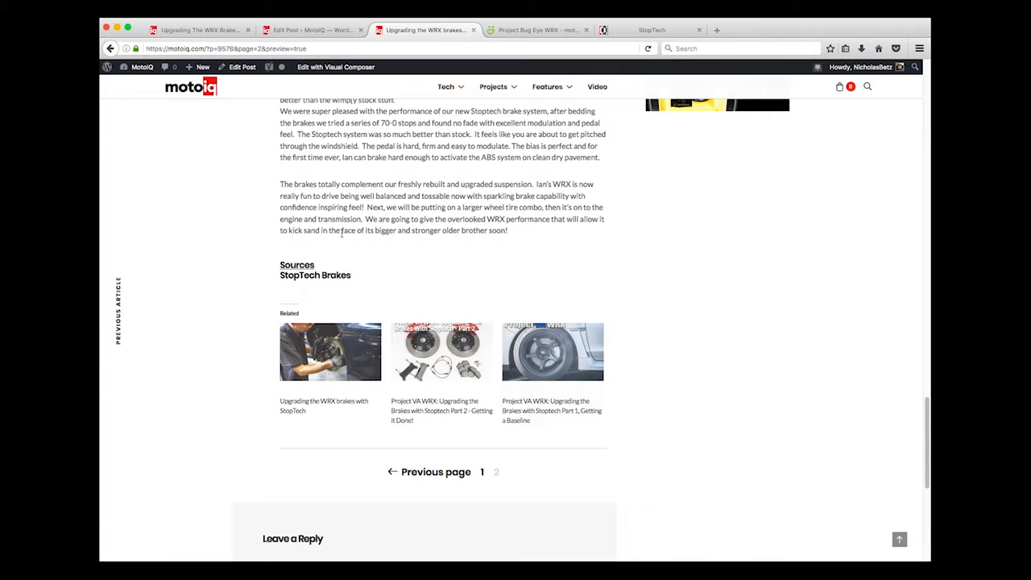
Back in the editor, start a new line after StopTech Brakes and type 'Subaru'
{"action": "left_click", "coordinate": [300, 33]}
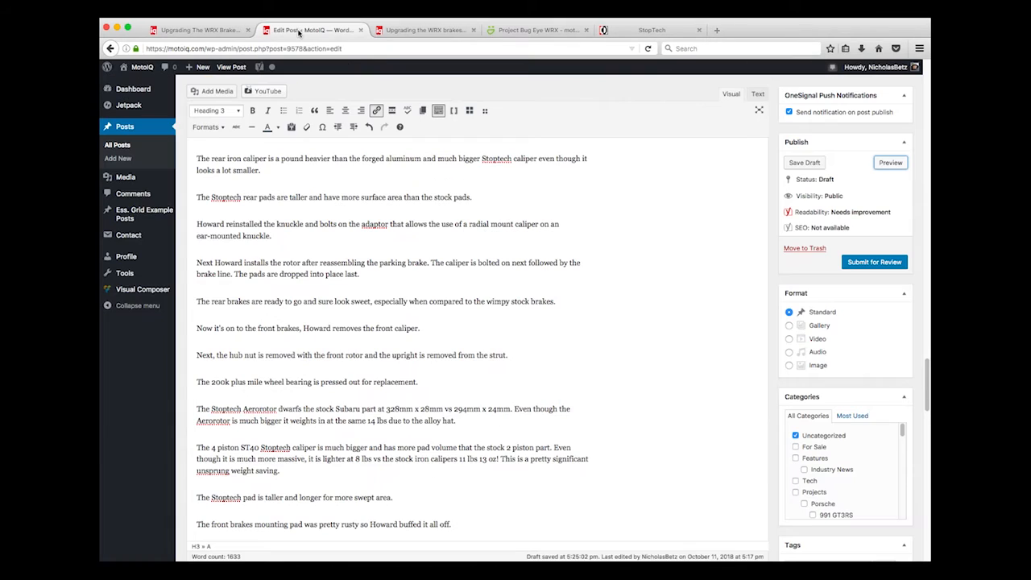
{"action": "scroll", "coordinate": [362, 274], "scroll_direction": "down", "scroll_amount": 20}
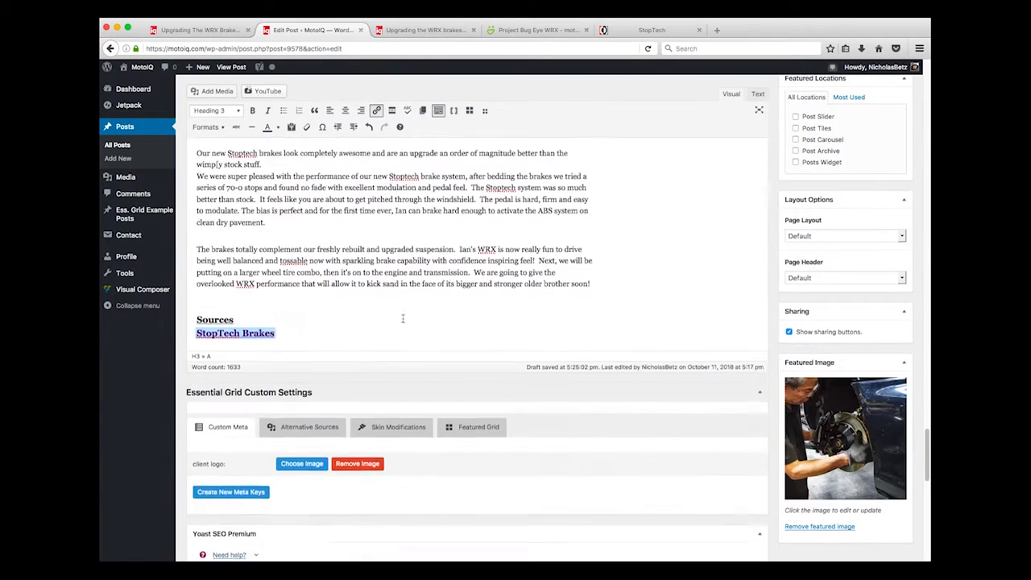
{"action": "scroll", "coordinate": [361, 266], "scroll_direction": "up", "scroll_amount": 3}
{"action": "triple_click", "coordinate": [313, 177]}
{"action": "key", "text": "Return"}
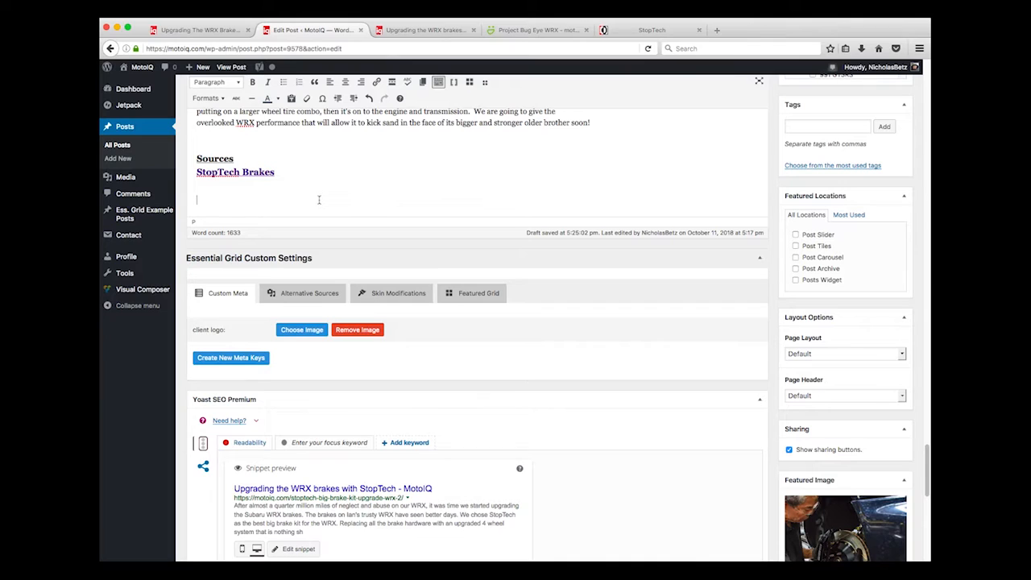
{"action": "type", "text": "Subaru"}
Move 'Subaru' into the Heading 3 block on its own line under StopTech Brakes
{"action": "left_click", "coordinate": [201, 180]}
{"action": "left_click", "coordinate": [216, 188]}
{"action": "left_click", "coordinate": [250, 184]}
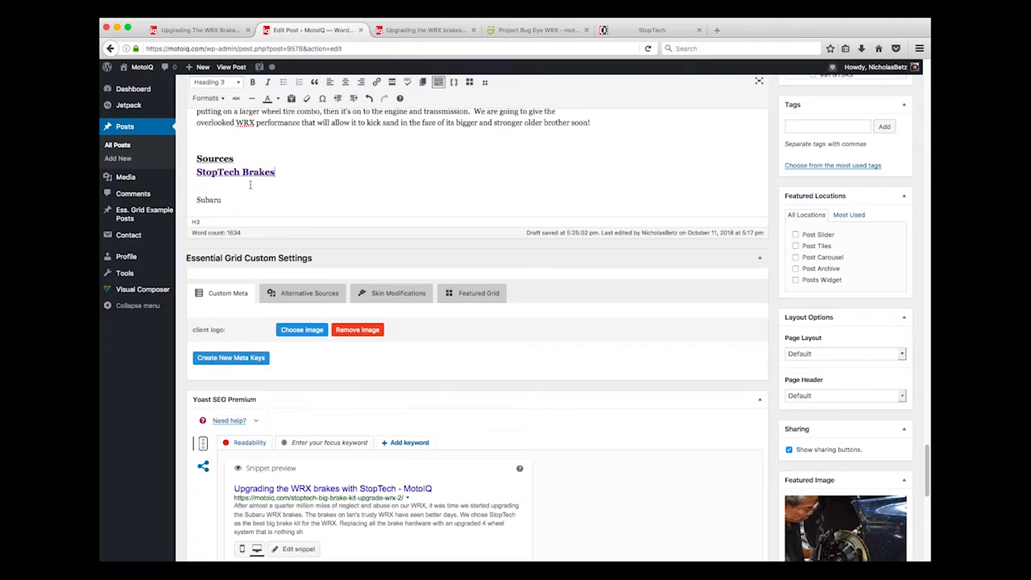
{"action": "left_click", "coordinate": [200, 199]}
{"action": "key", "text": "BackSpace"}
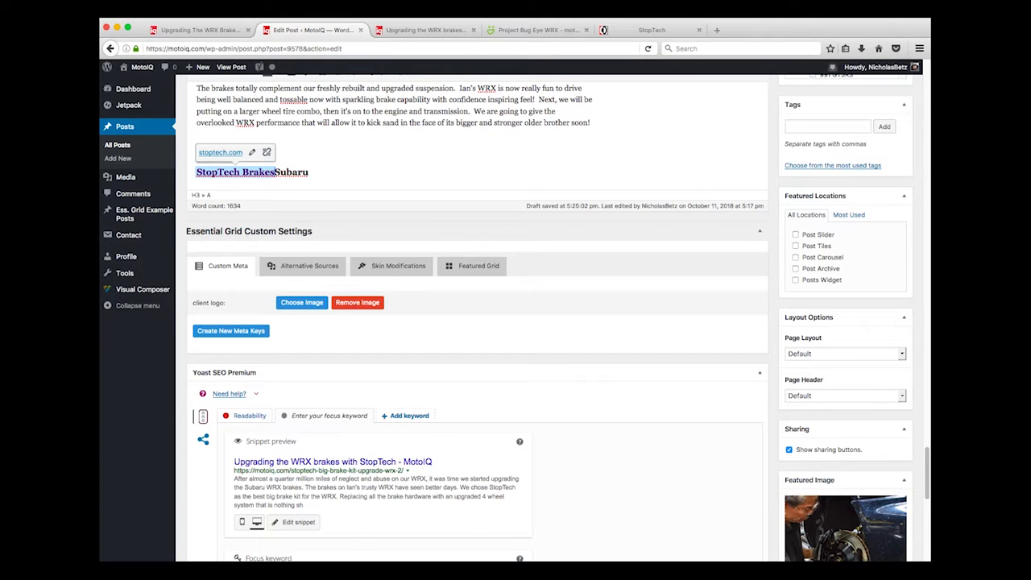
{"action": "key", "text": "Return"}
{"action": "key", "text": "Return"}
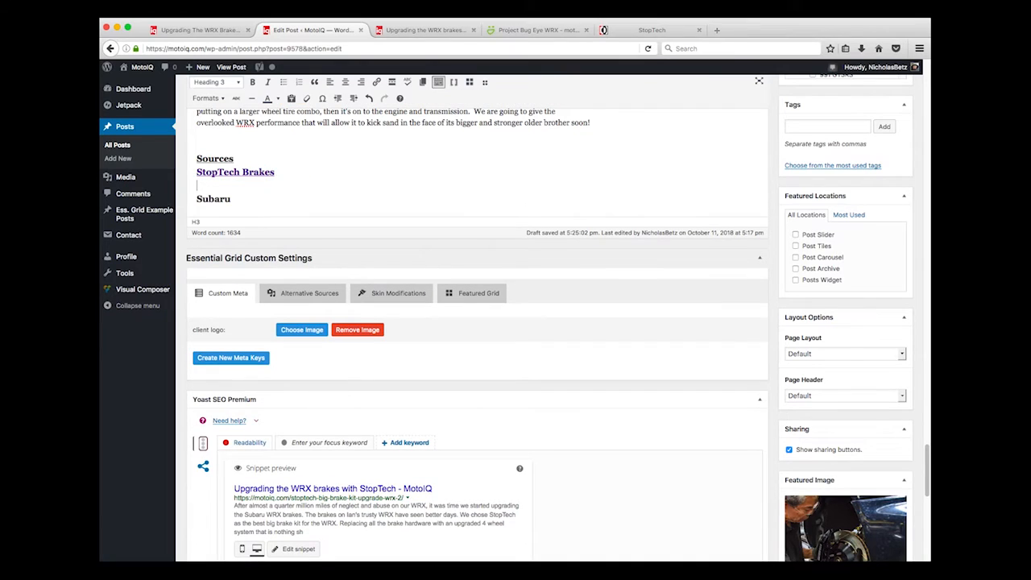
{"action": "key", "text": "BackSpace"}
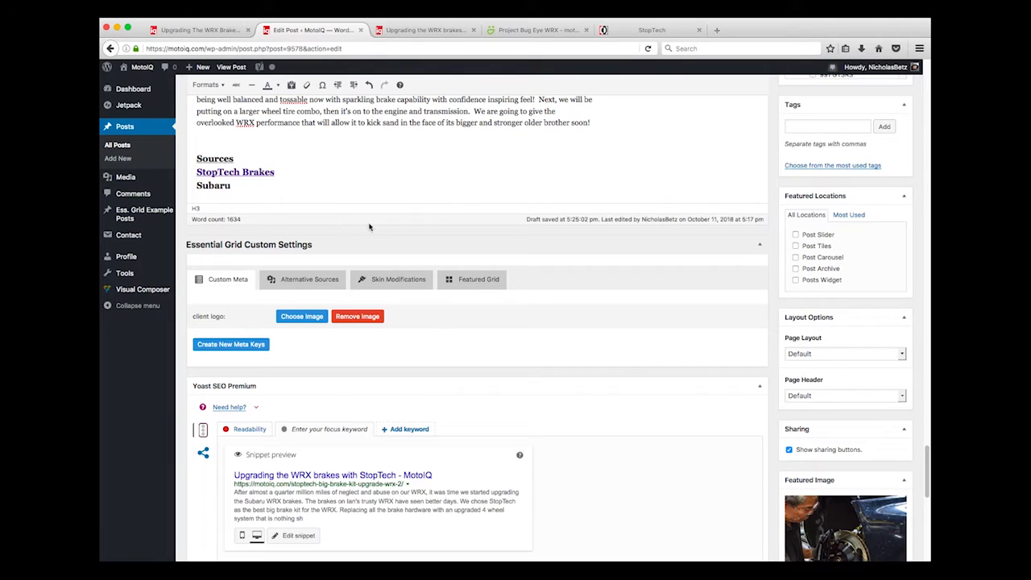
Link the 'Subaru' text to subaru.com
{"action": "left_click_drag", "start_coordinate": [194, 191], "coordinate": [232, 188]}
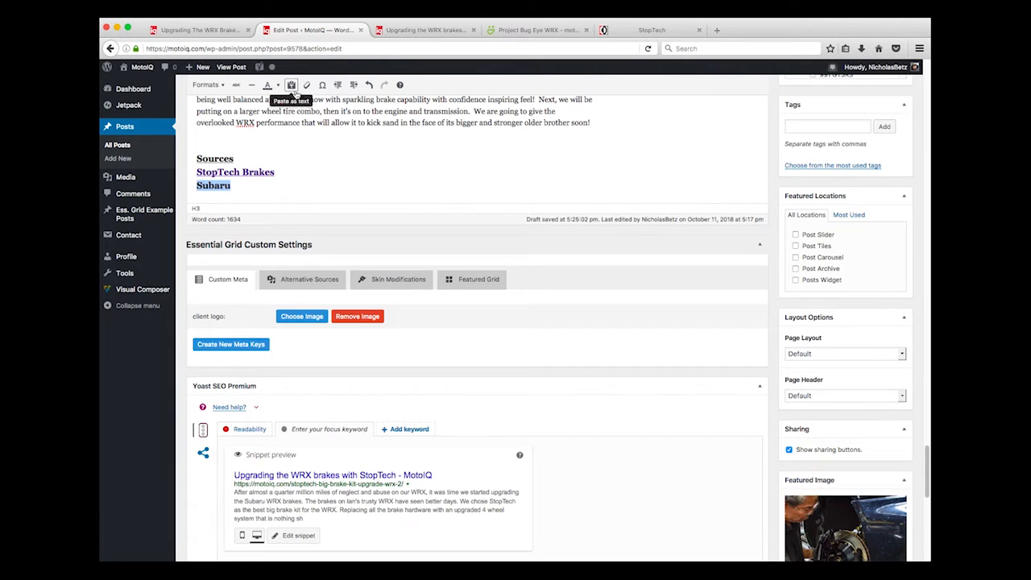
{"action": "scroll", "coordinate": [323, 89], "scroll_direction": "up", "scroll_amount": 4}
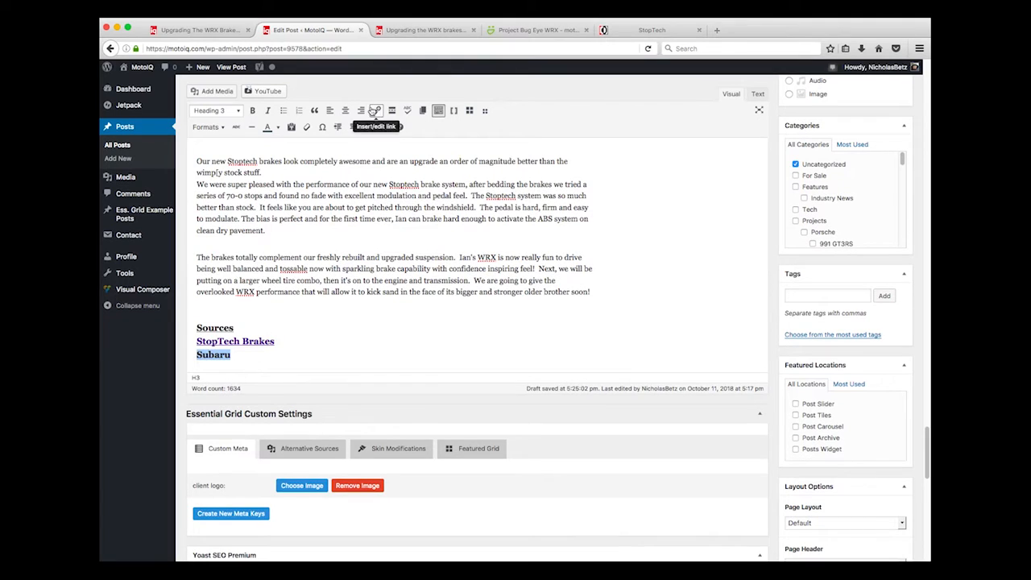
{"action": "left_click", "coordinate": [376, 110]}
{"action": "type", "text": "subaru"}
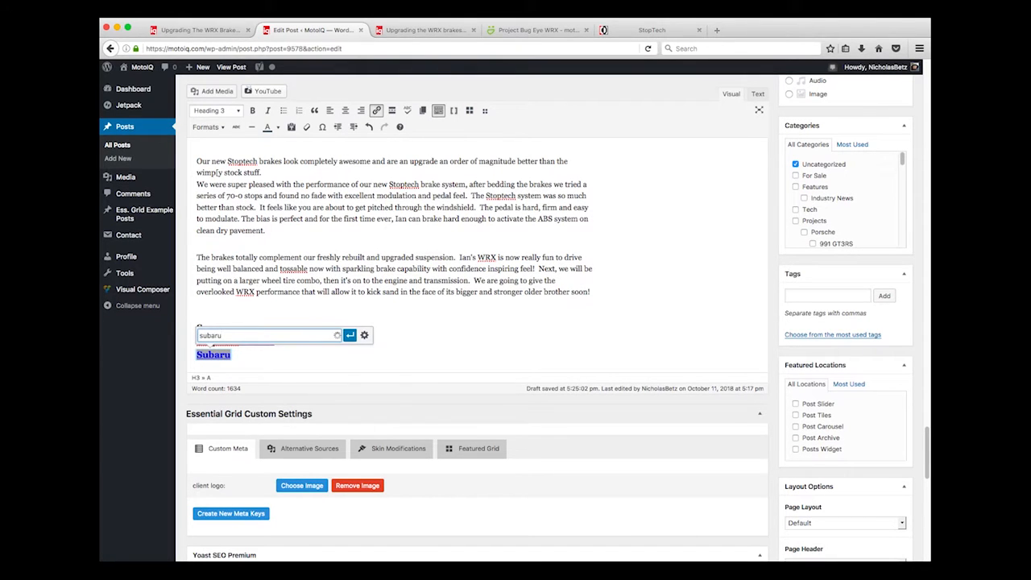
{"action": "type", "text": ".com"}
{"action": "left_click", "coordinate": [349, 336]}
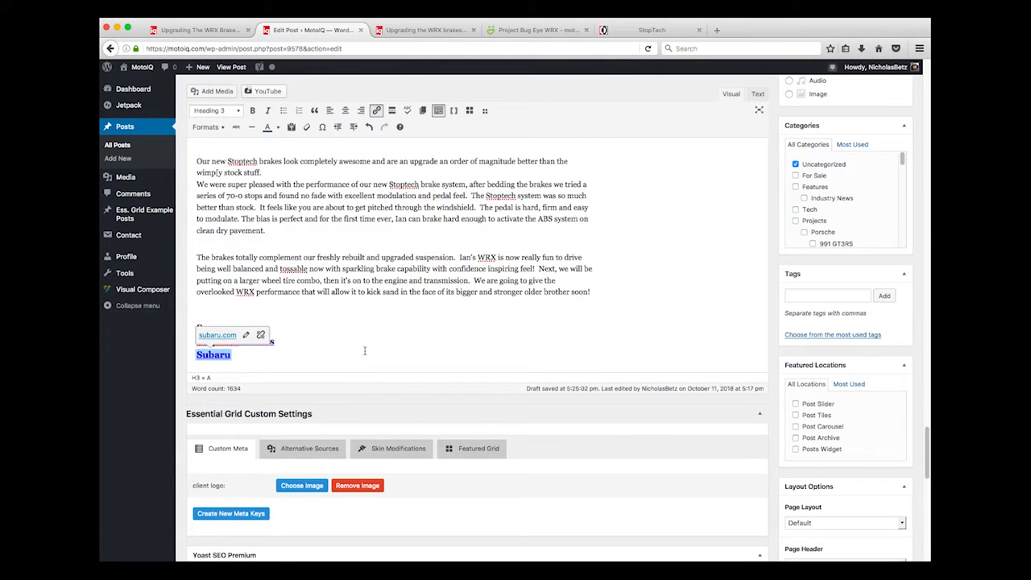
Save the post as a draft
{"action": "scroll", "coordinate": [326, 345], "scroll_direction": "up", "scroll_amount": 10}
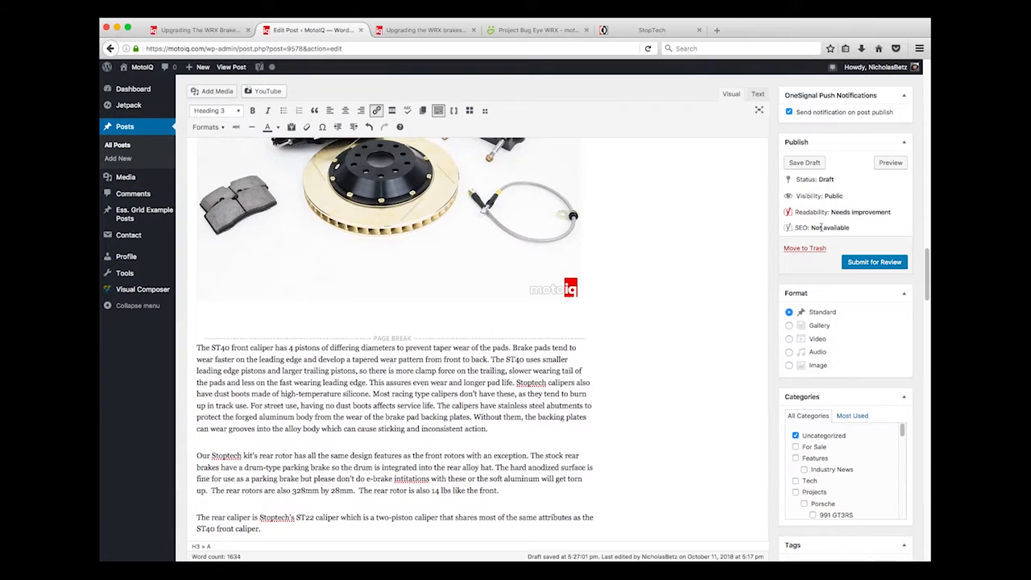
{"action": "left_click", "coordinate": [804, 163]}
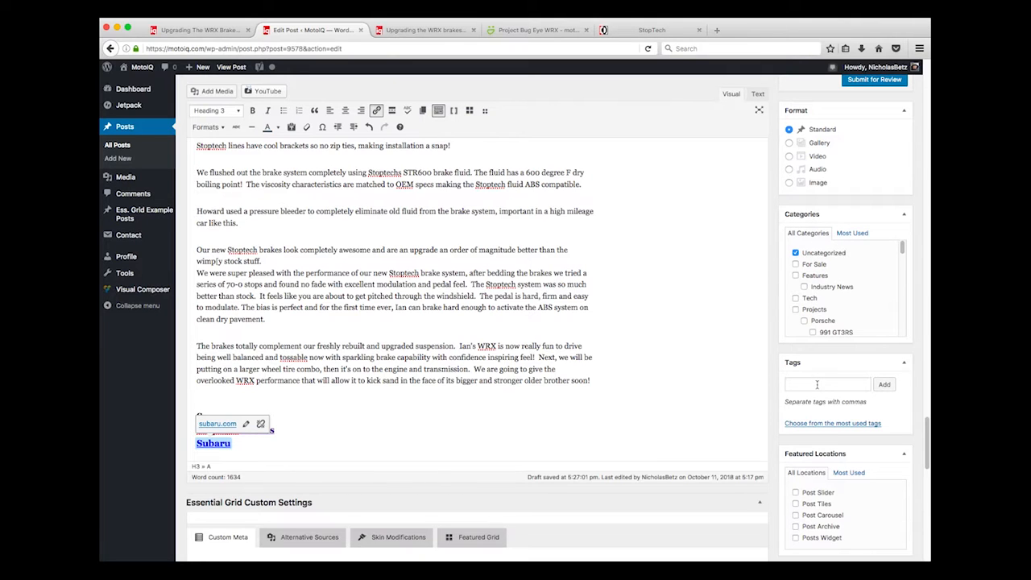
{"action": "left_click", "coordinate": [796, 256]}
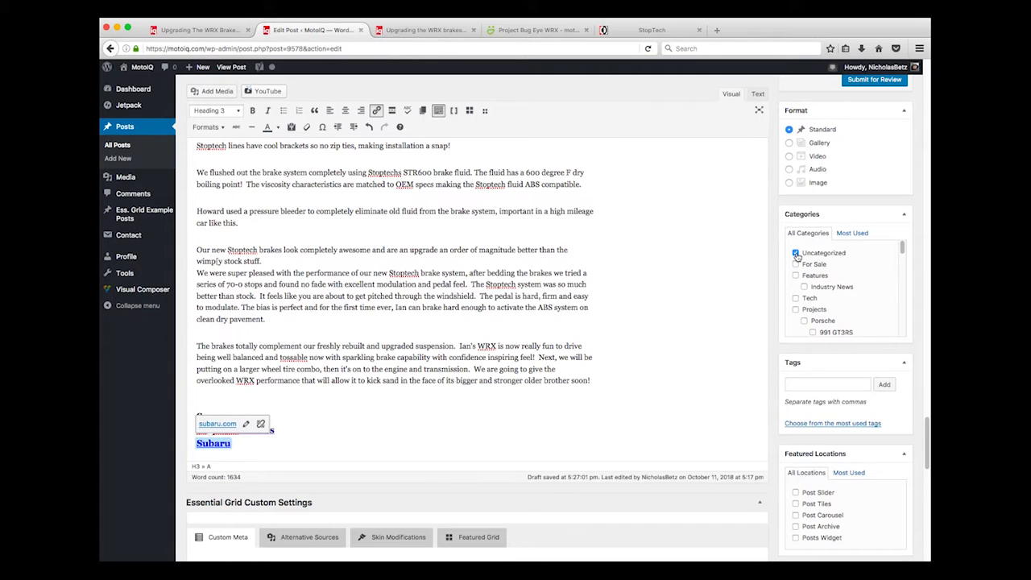